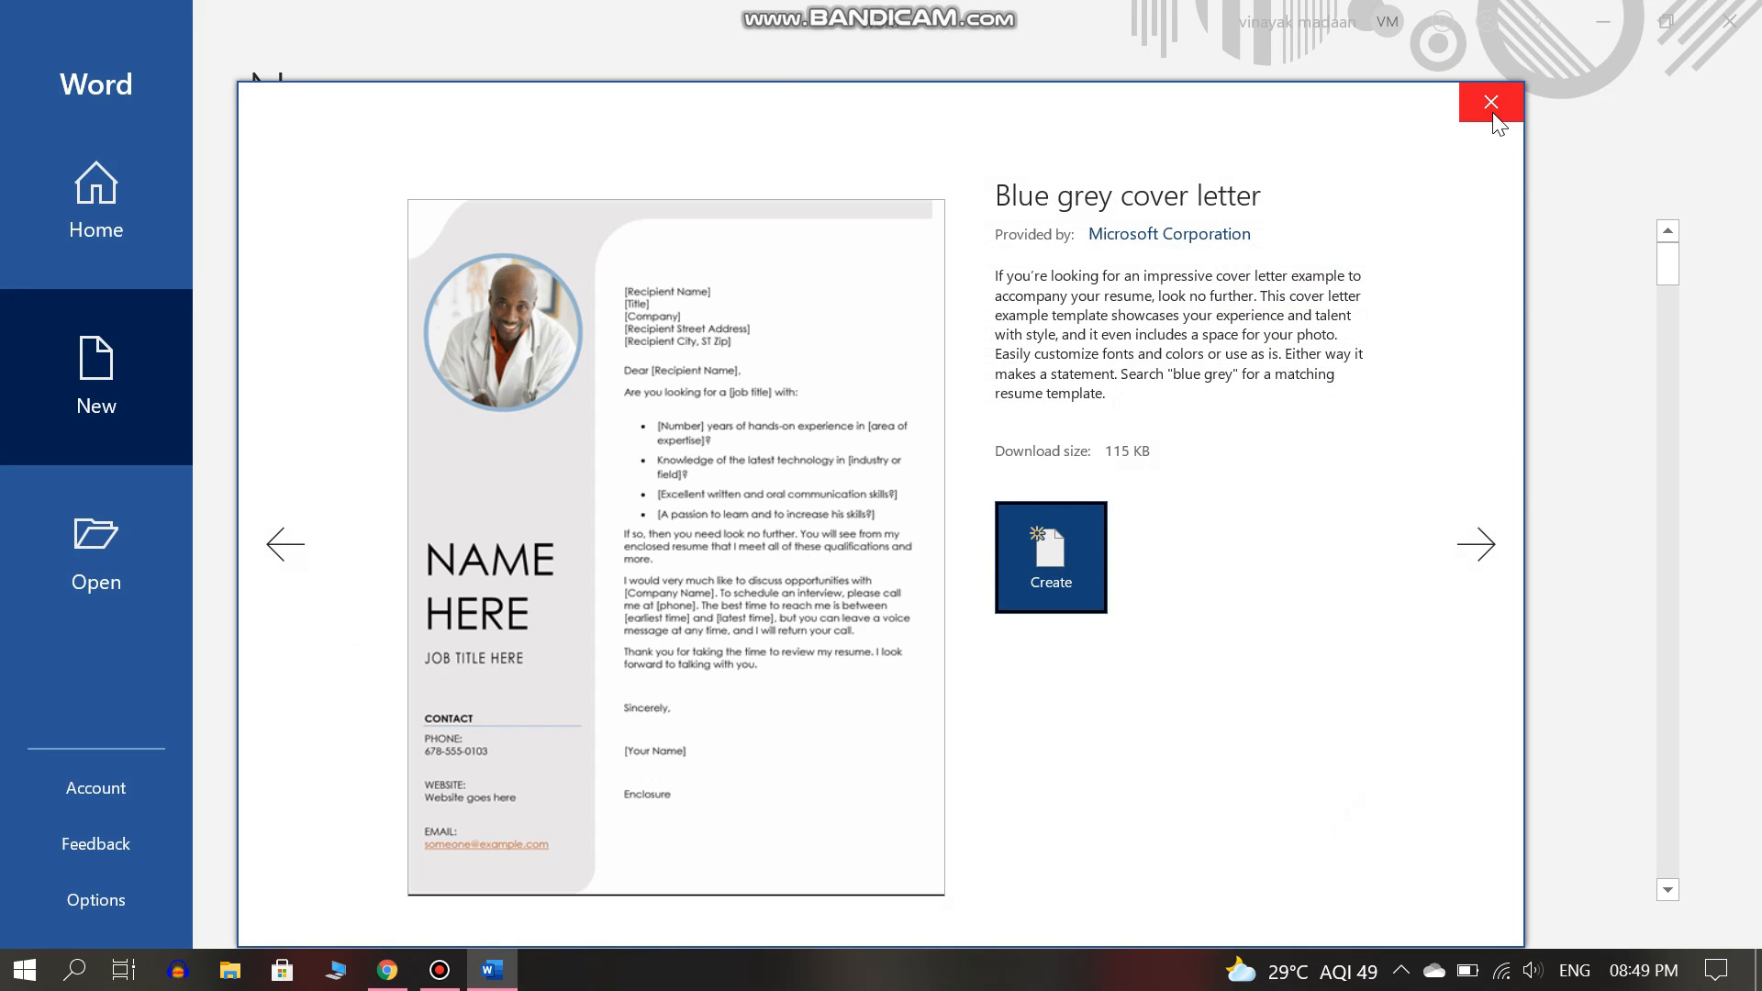
Close the Blue grey cover letter template preview.
click(1493, 117)
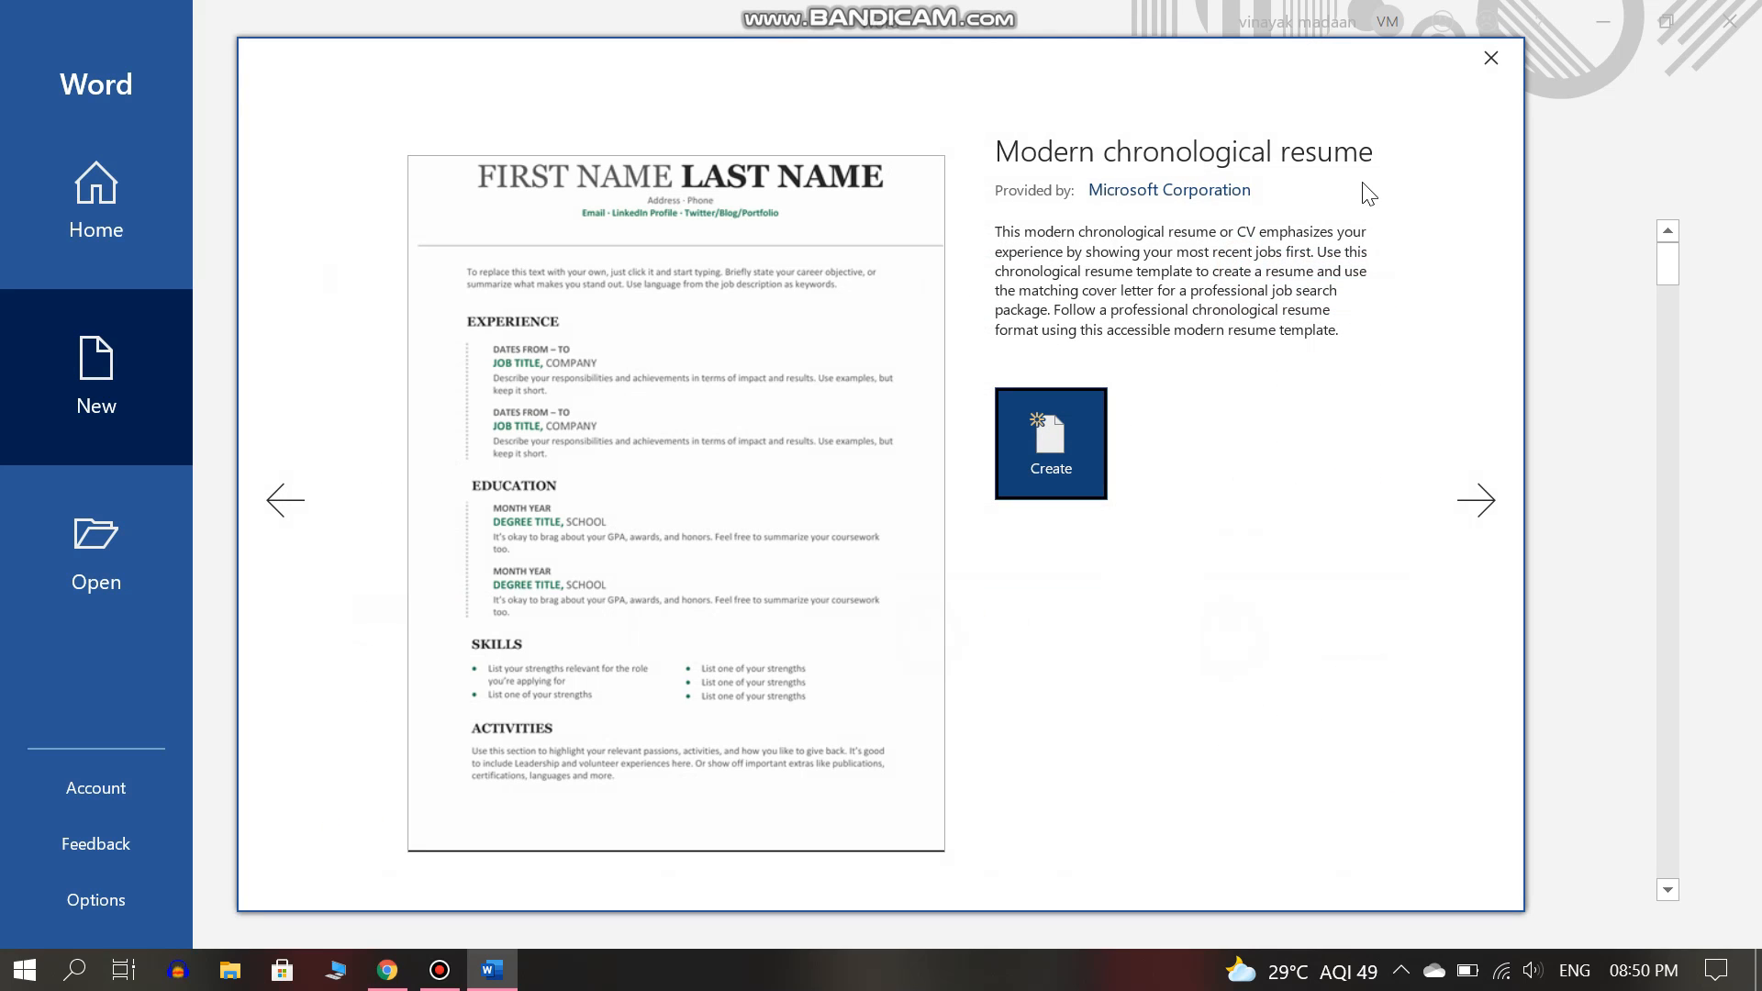
Browse the 'resume' template results and preview the Modern chronological resume instead.
click(1492, 58)
key(Right)
key(Right)
key(Right)
key(Right)
key(Right)
key(Right)
key(Right)
key(Right)
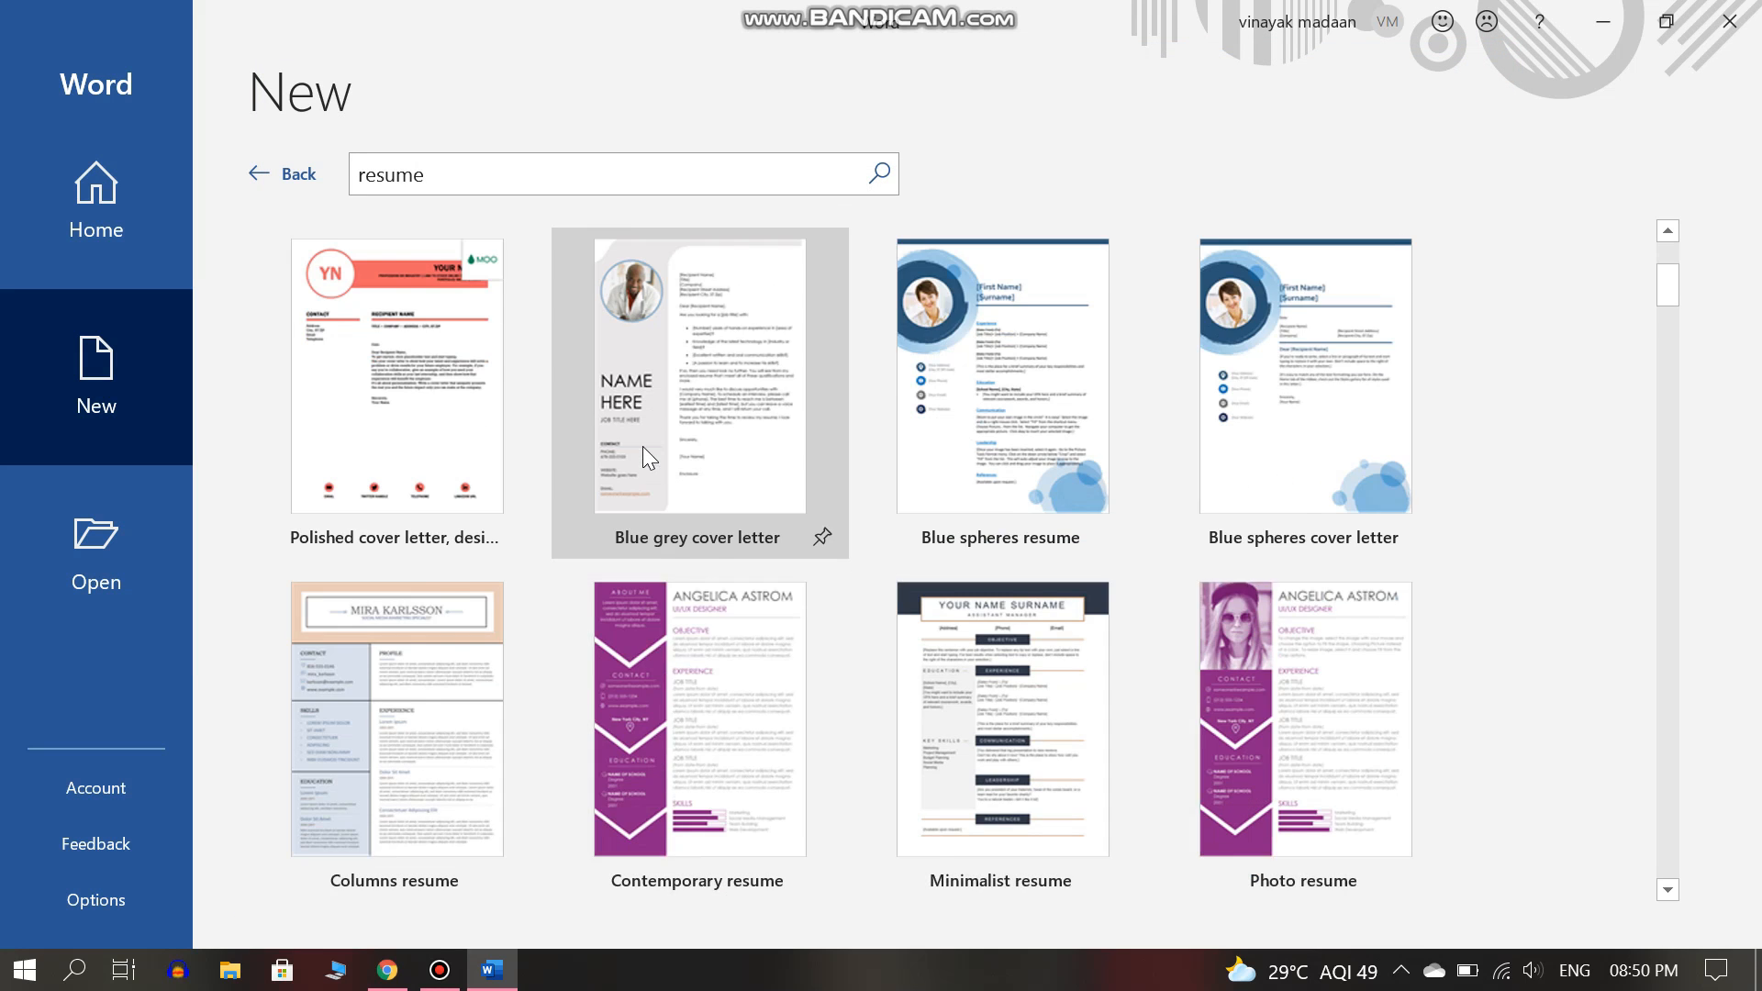
key(Right)
key(Right)
key(Right)
key(Right)
key(Right)
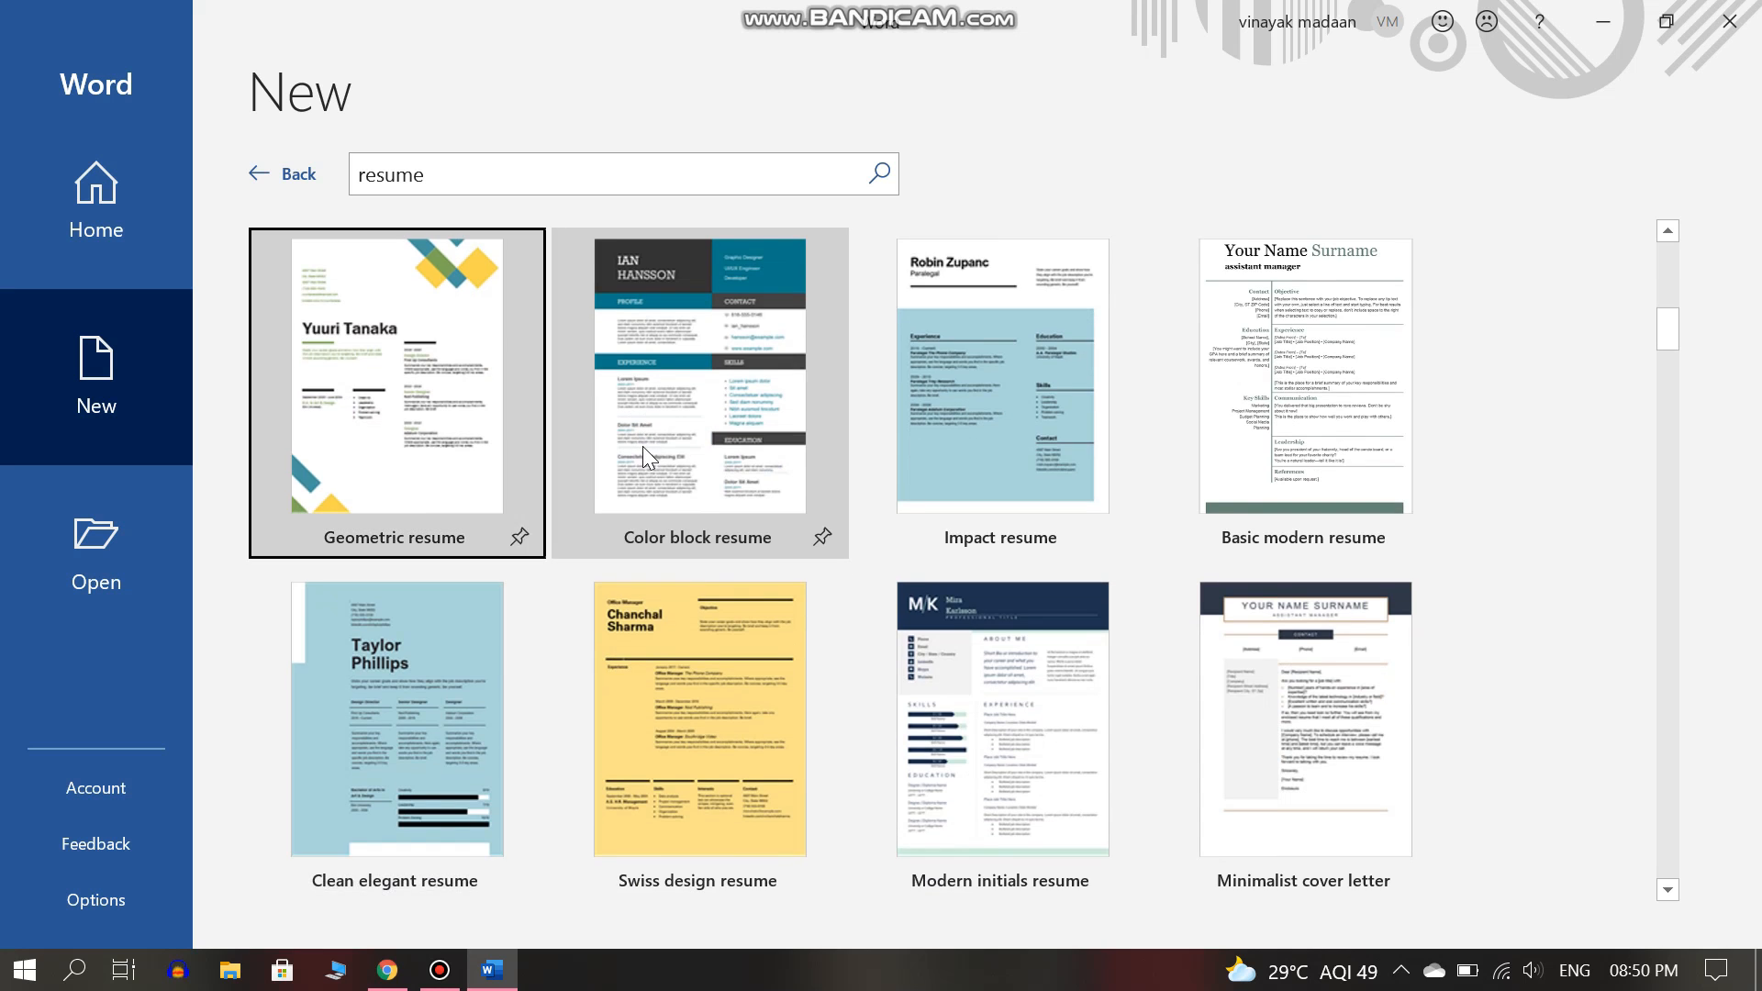
key(Left)
key(Left)
key(Left)
key(Left)
key(Left)
key(Left)
key(Left)
key(Left)
key(Left)
key(Left)
key(Left)
key(Left)
key(Left)
key(Left)
key(Left)
key(Left)
key(Left)
key(Left)
key(Left)
key(Left)
key(Left)
key(Left)
key(Left)
key(Left)
key(Left)
key(Left)
key(Left)
key(Left)
key(Left)
key(Left)
key(Left)
key(Left)
key(Left)
key(Left)
key(Left)
key(Left)
key(Left)
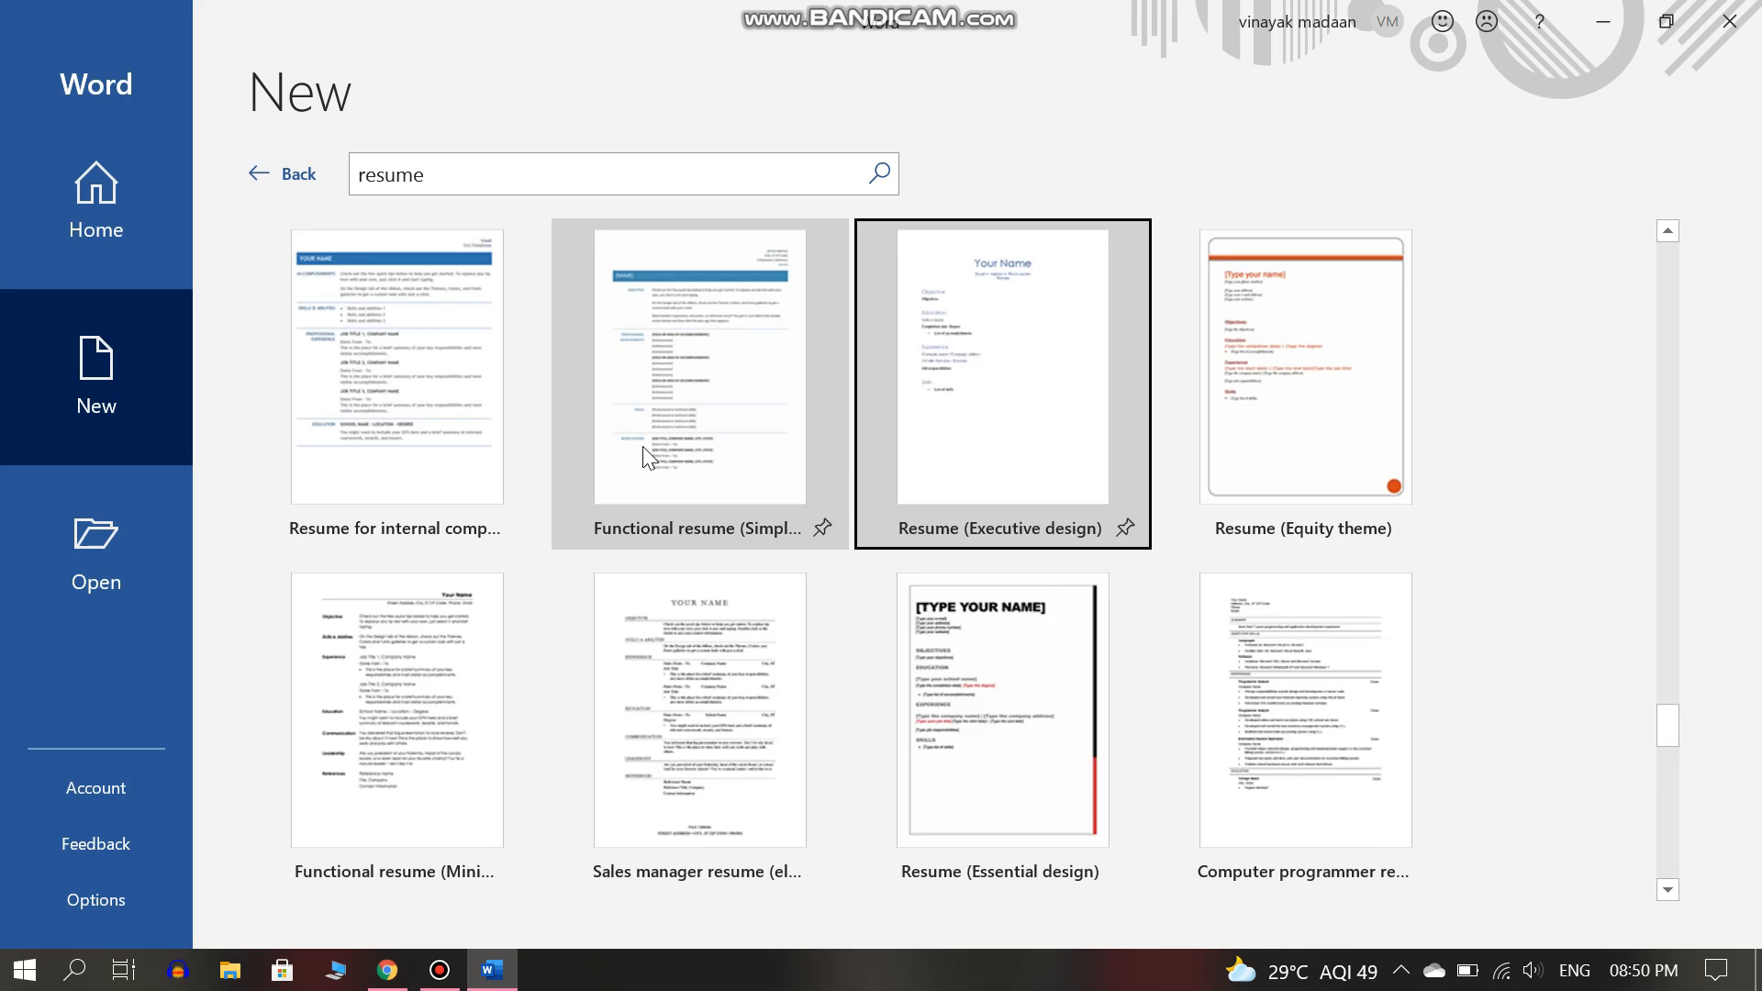
key(Left)
key(Left)
key(Left)
key(Left)
key(Left)
key(Left)
key(Left)
key(Left)
key(Left)
key(Left)
key(Left)
key(Left)
key(Left)
key(Left)
key(Left)
key(Left)
key(Left)
key(Left)
key(Left)
key(Left)
key(Left)
key(Left)
key(Left)
key(Left)
key(Left)
key(Left)
key(Left)
key(Left)
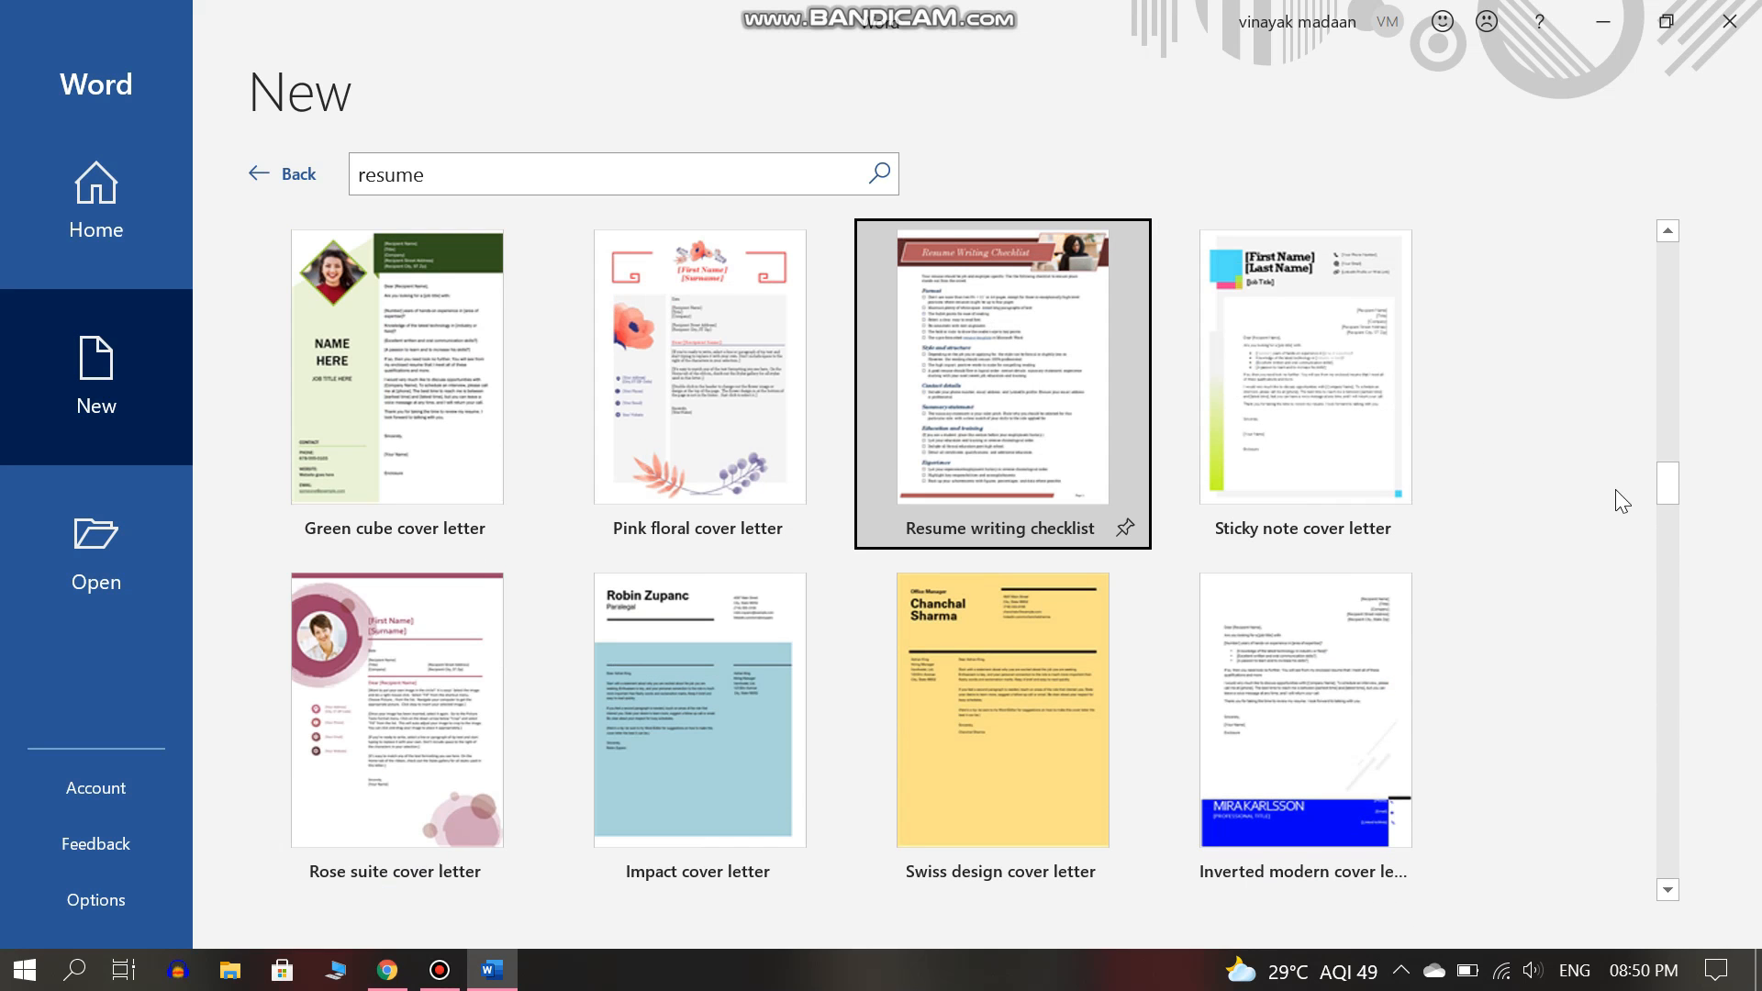
drag(1668, 482, 1661, 257)
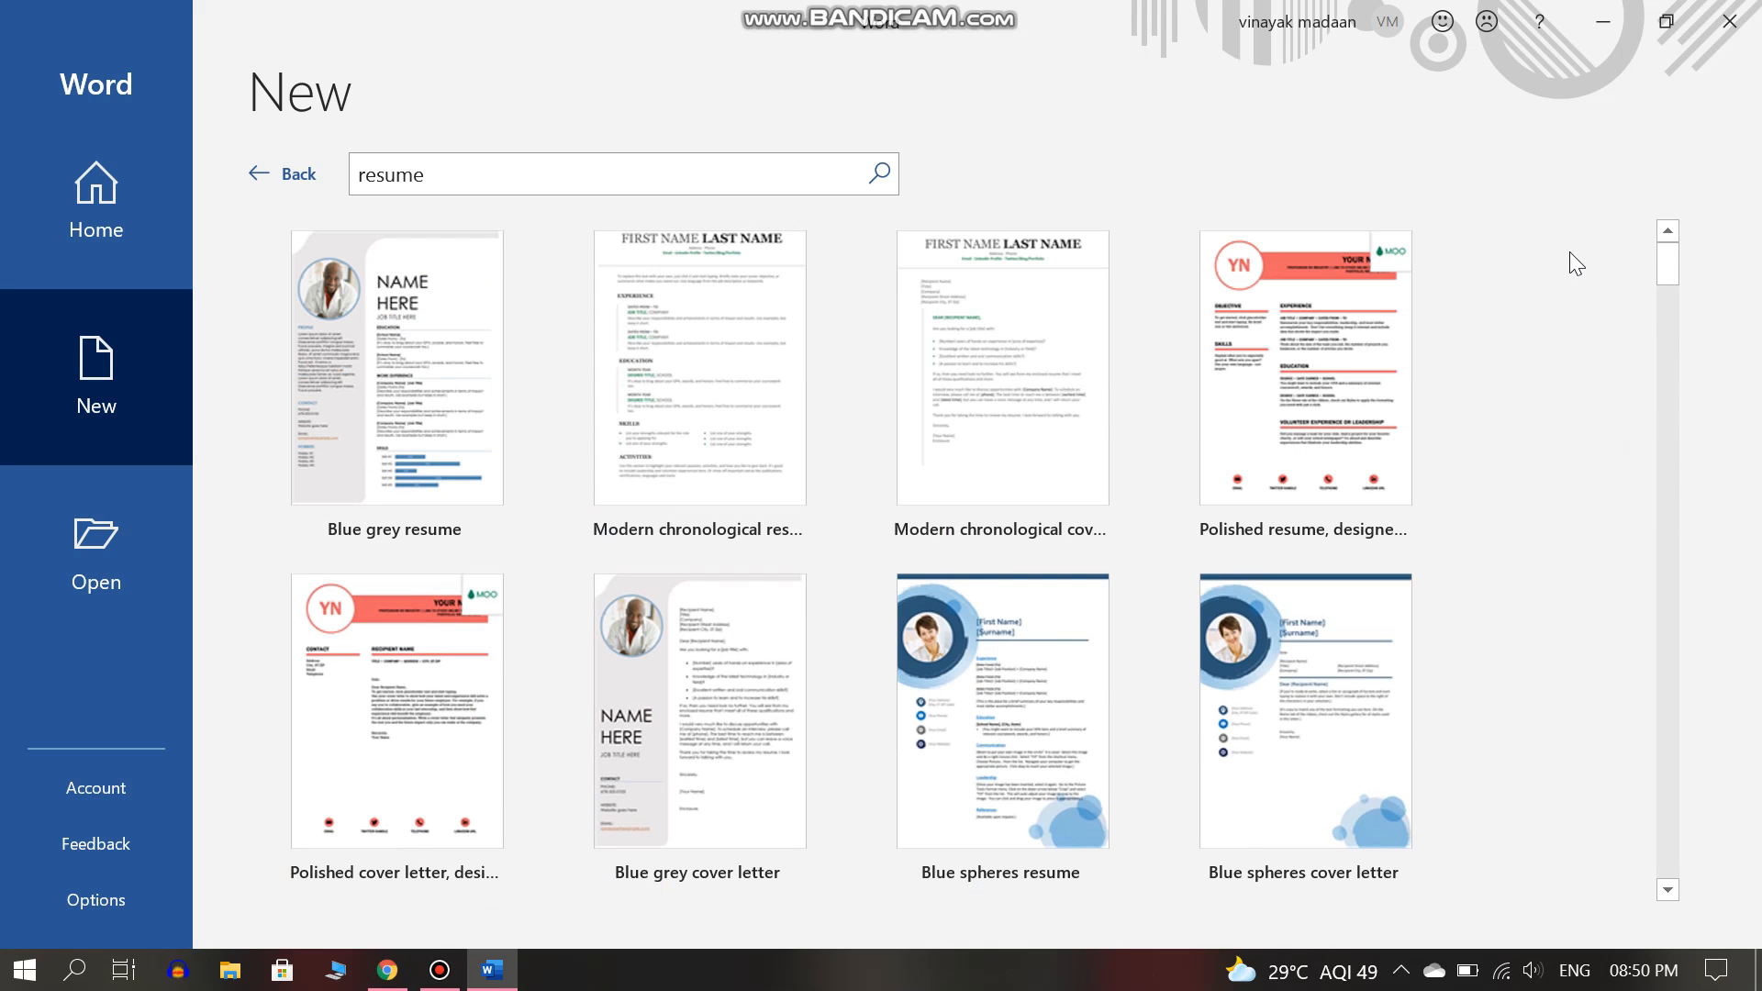
click(698, 372)
Create a document from the Modern chronological resume and enter the applicant's full name as title.
click(1083, 448)
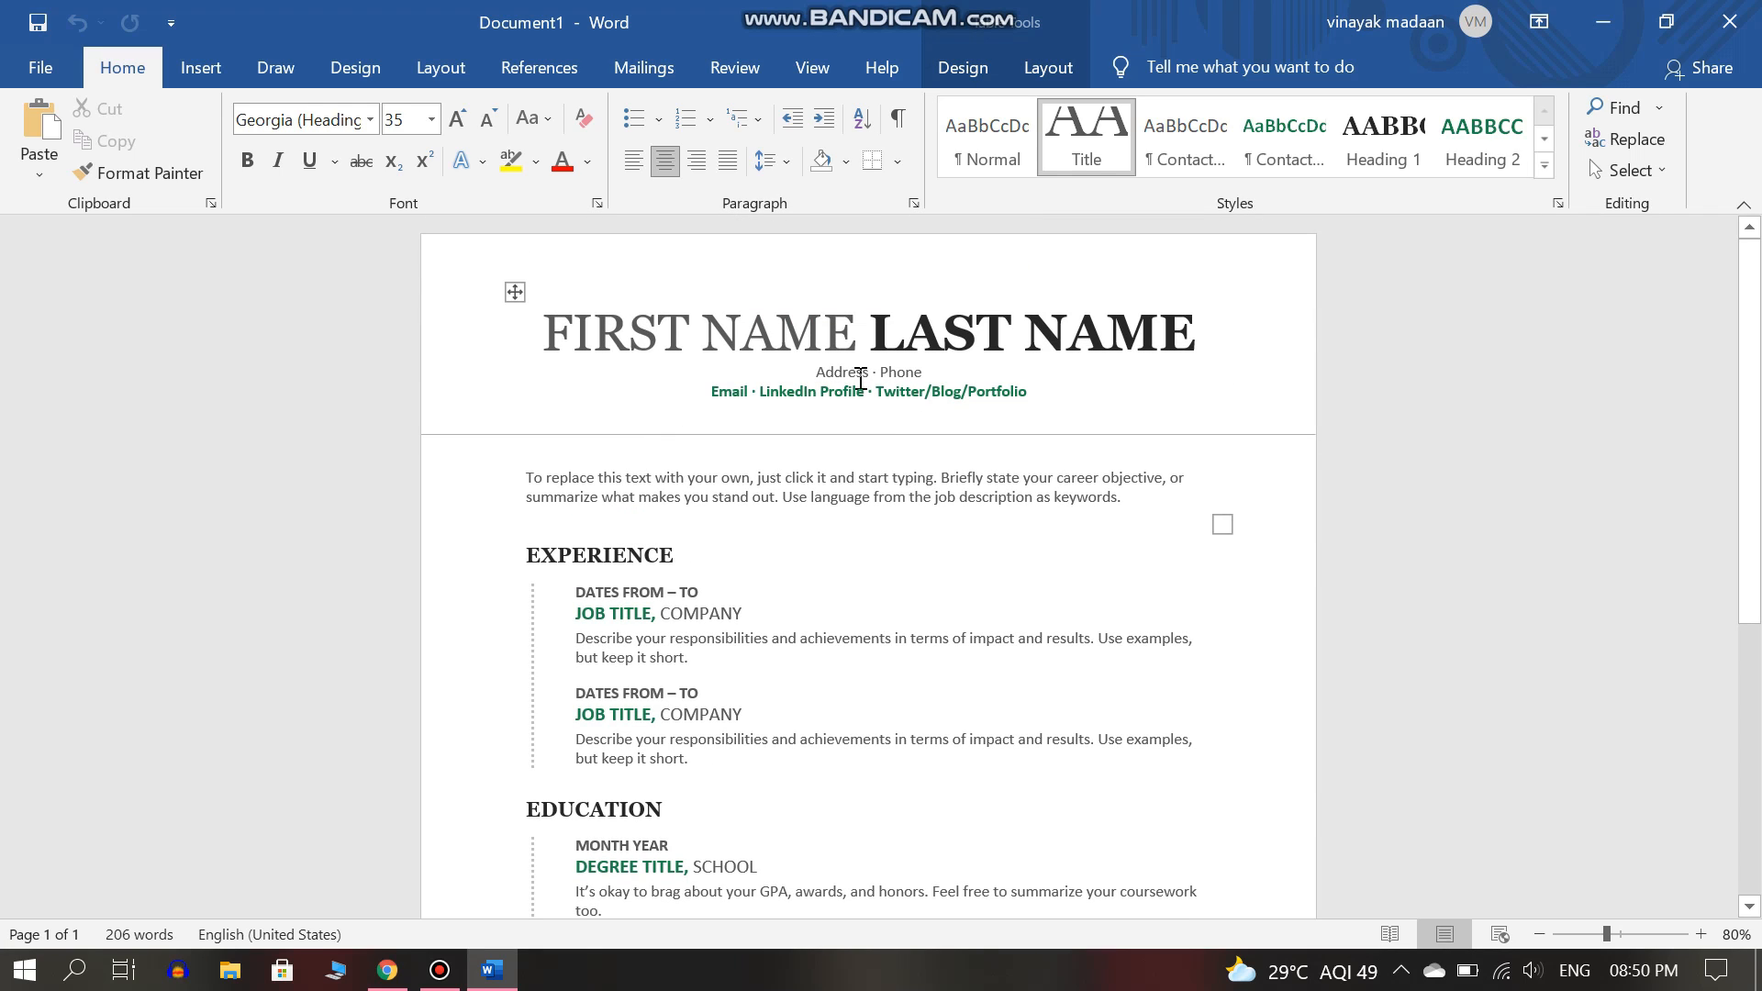
click(846, 338)
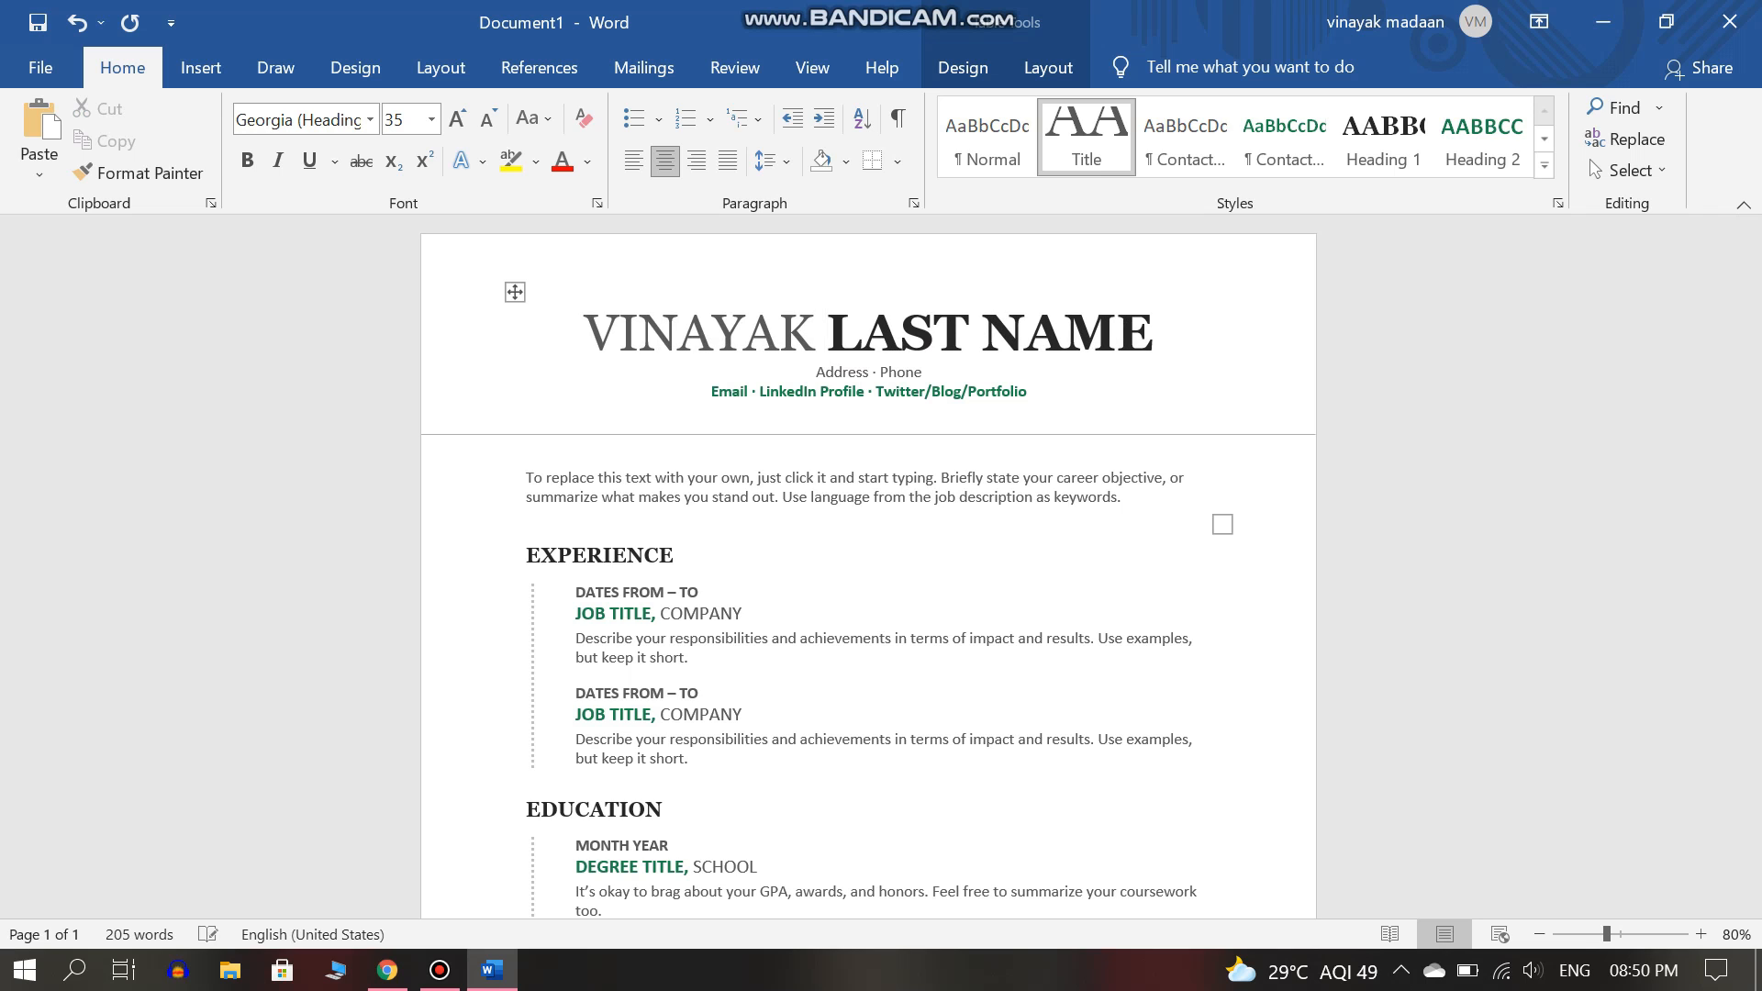
key(shift+End)
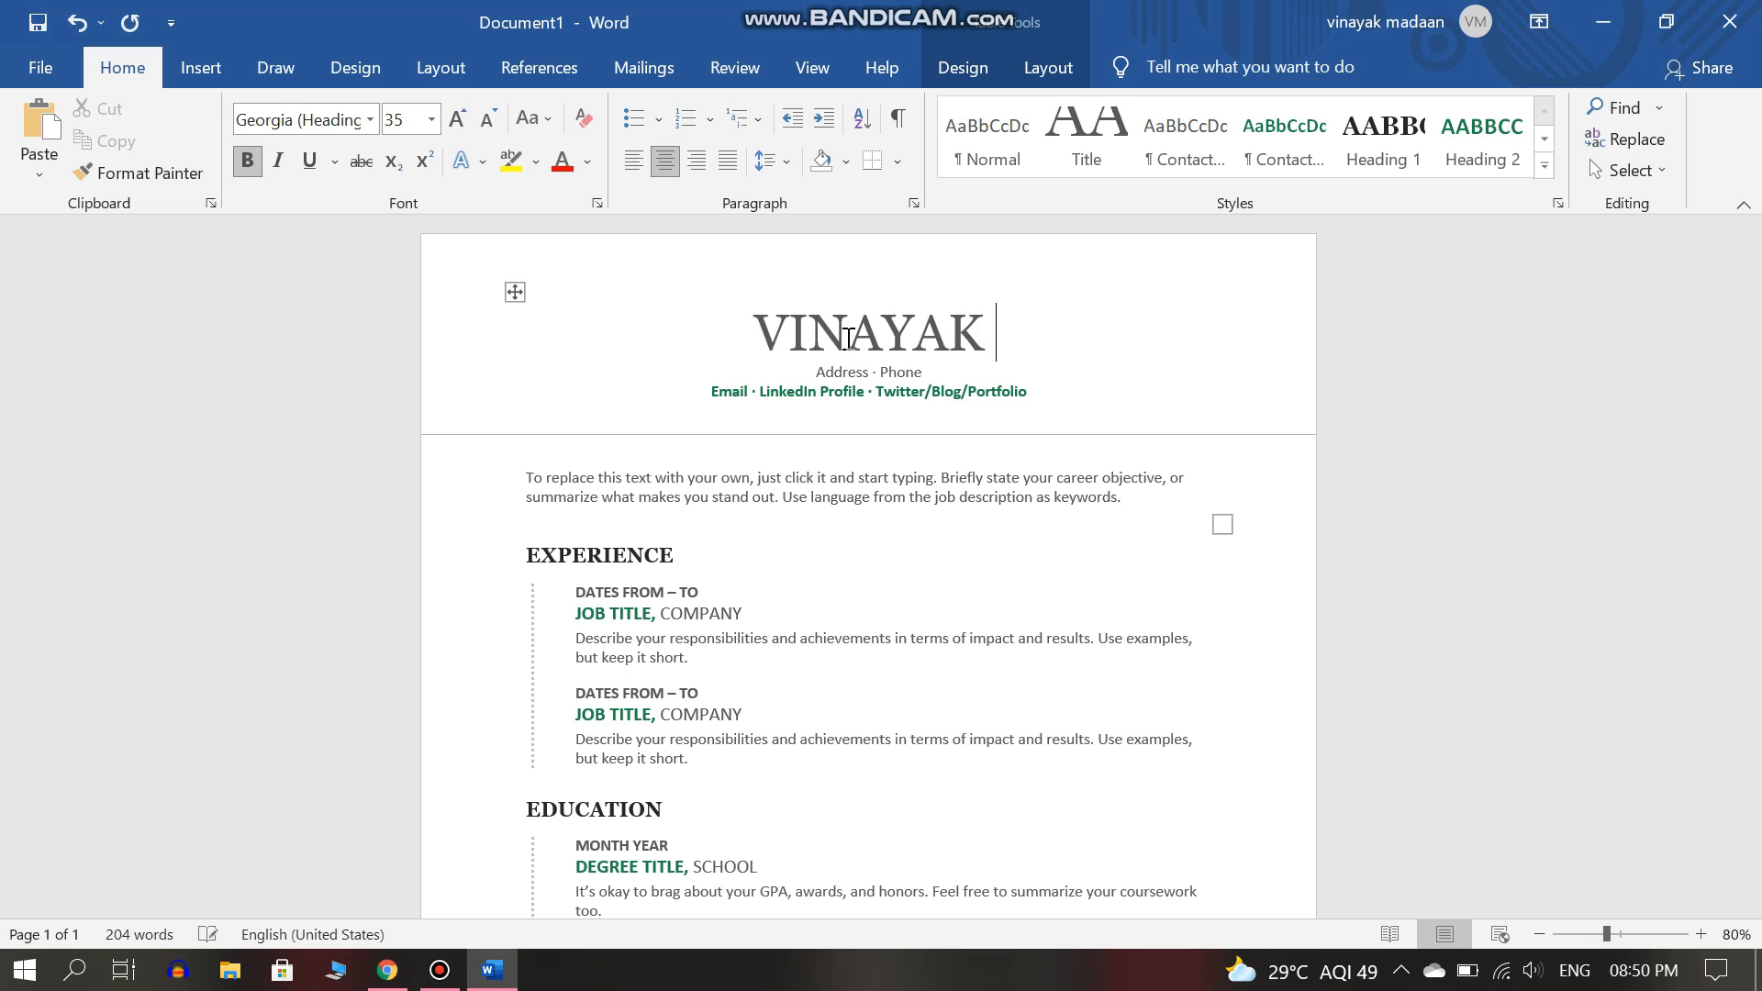
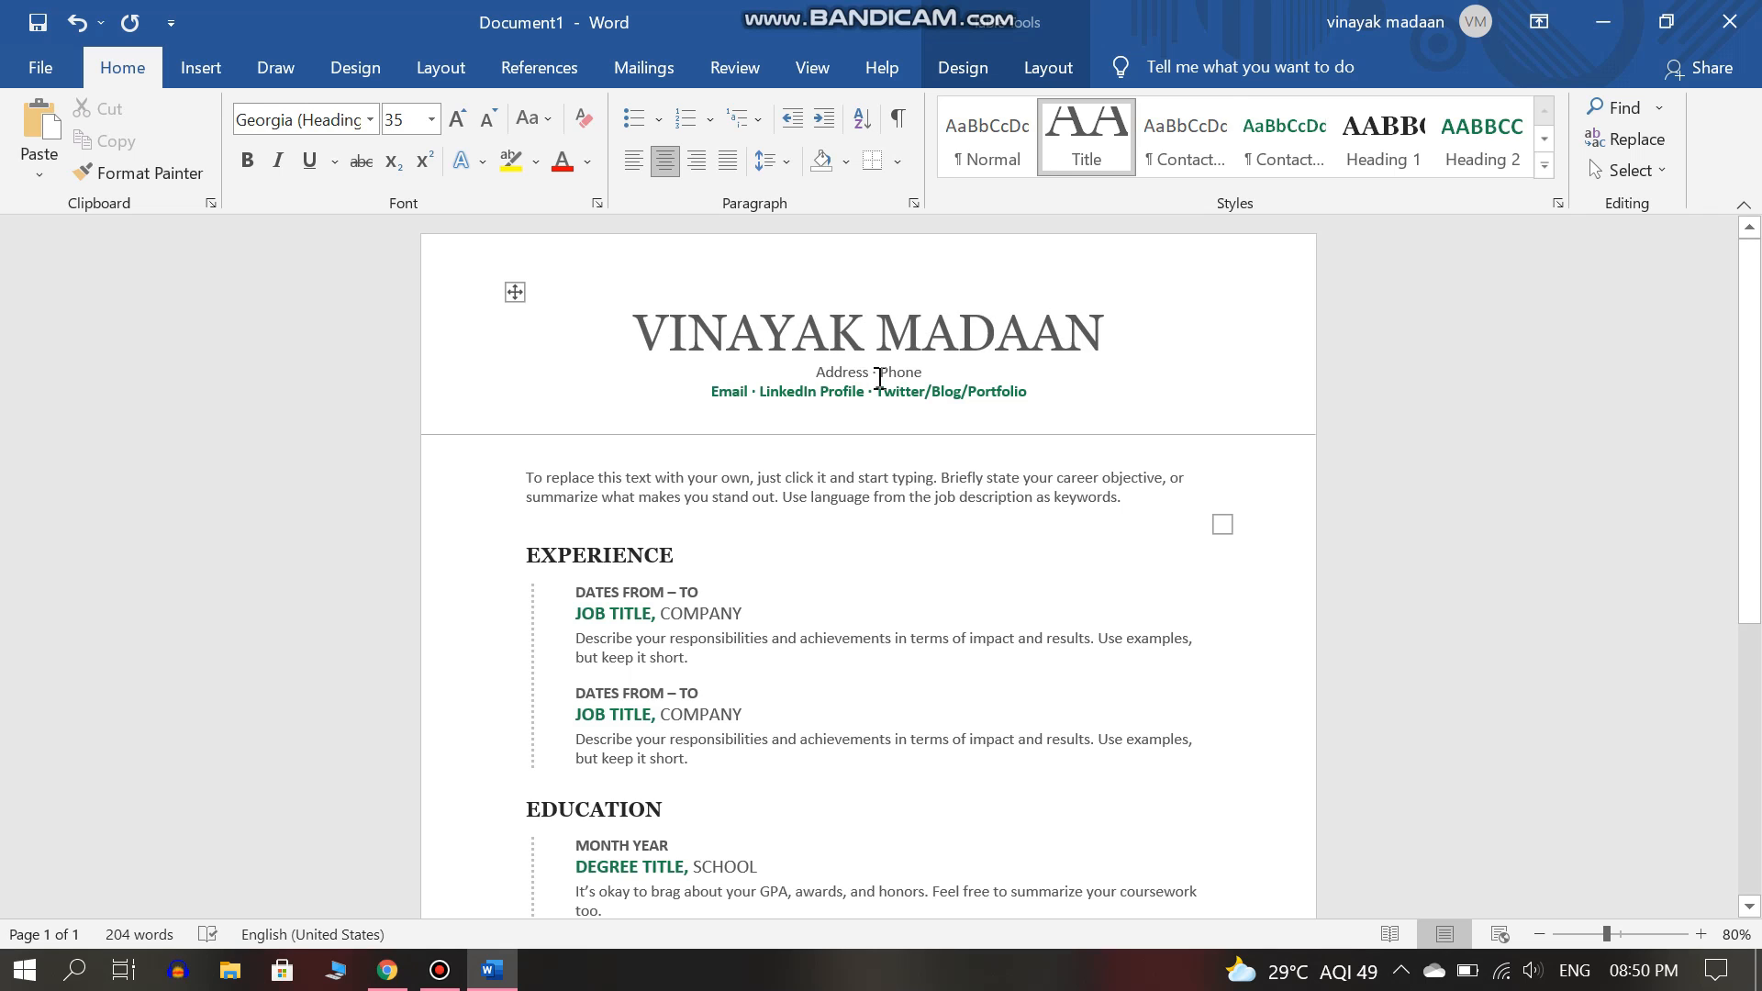
Replace the Address and Phone placeholders with the applicant's address and phone number.
click(853, 374)
key(BackSpace)
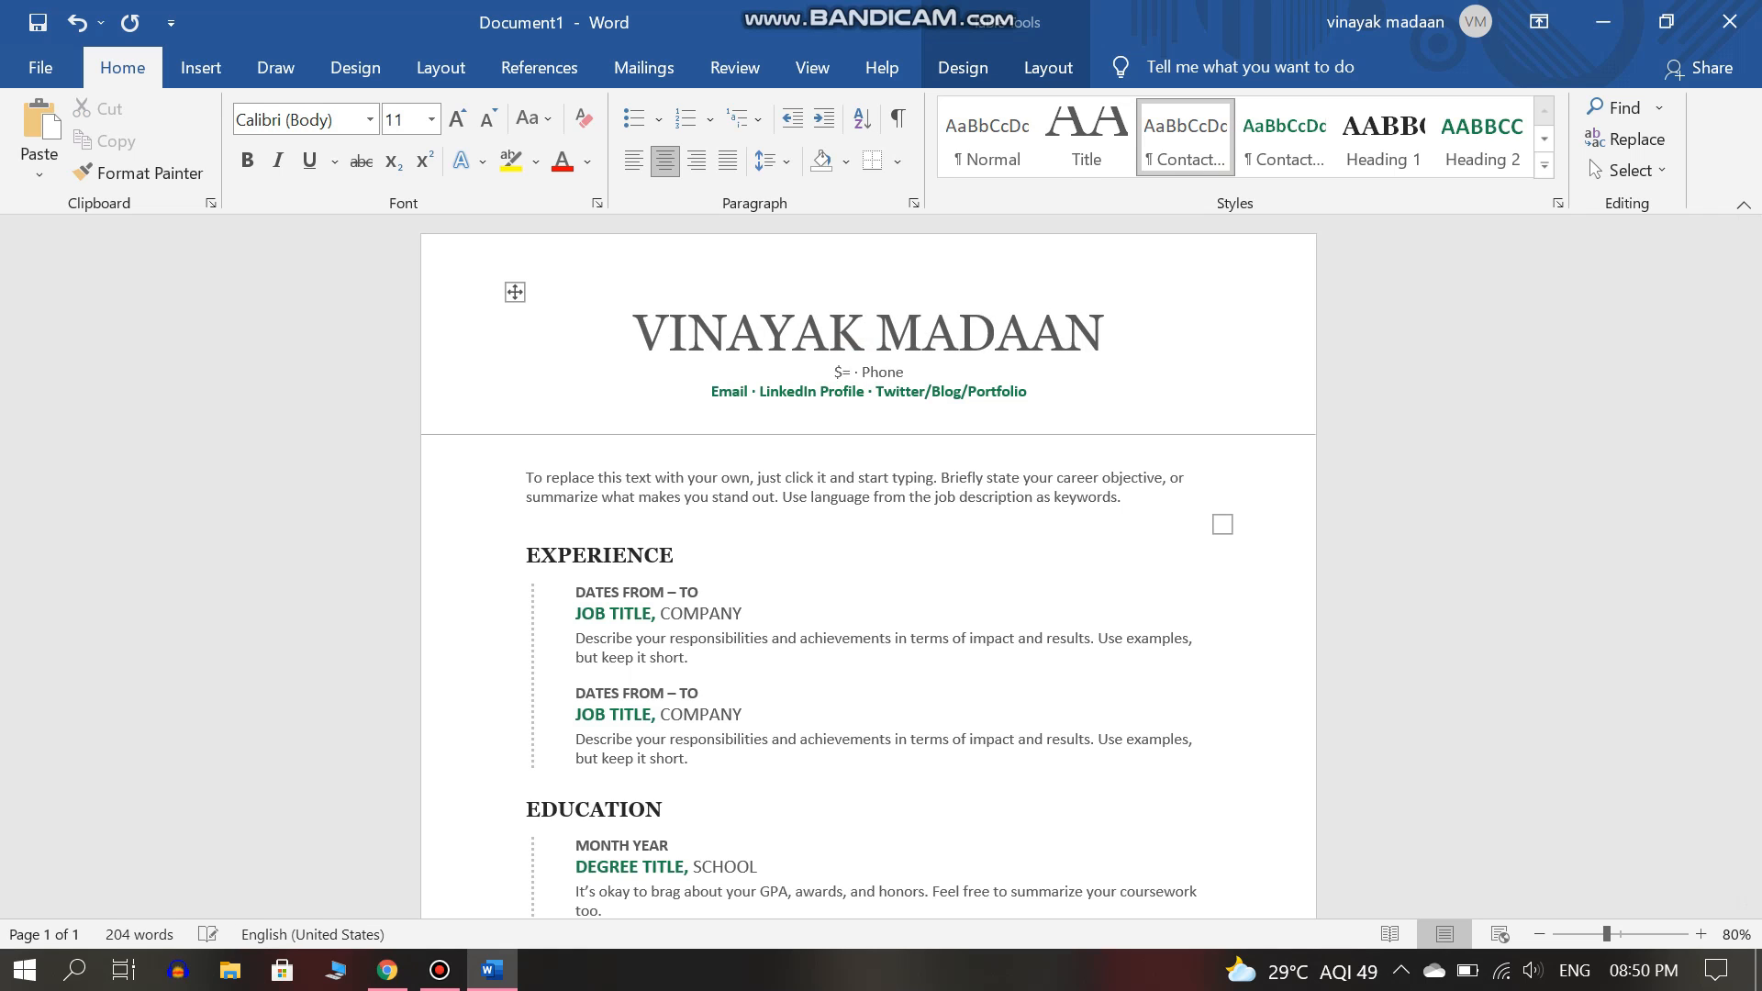
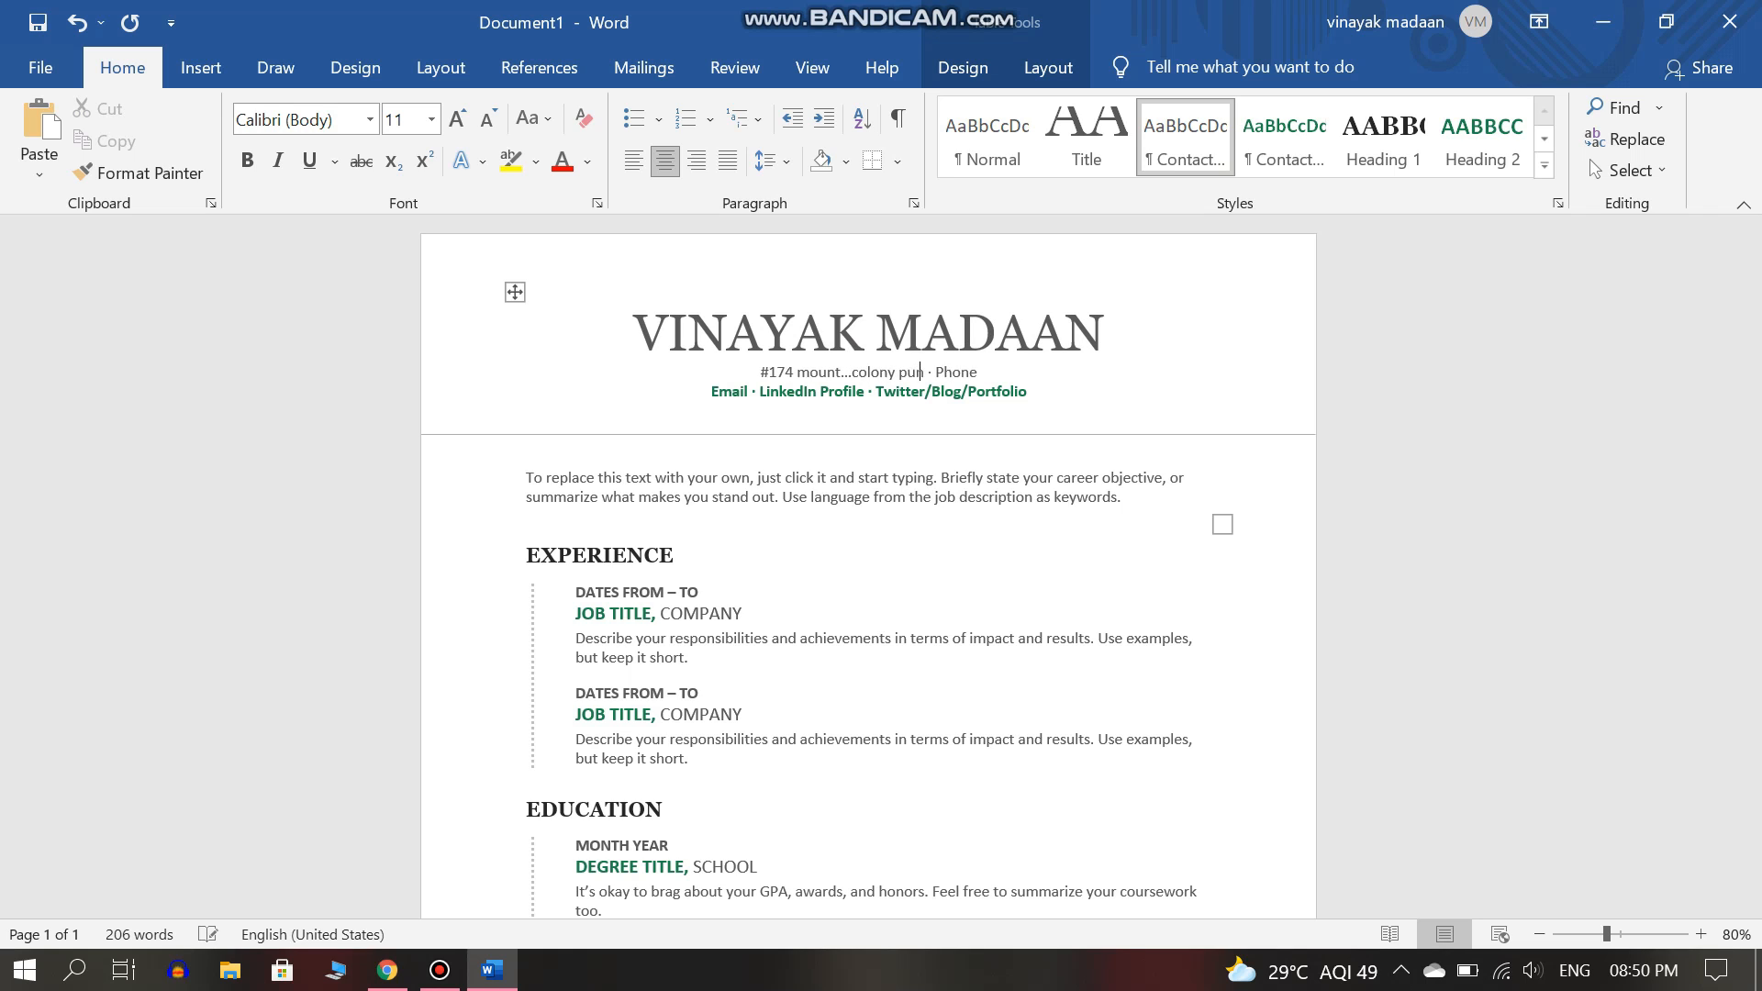
click(971, 371)
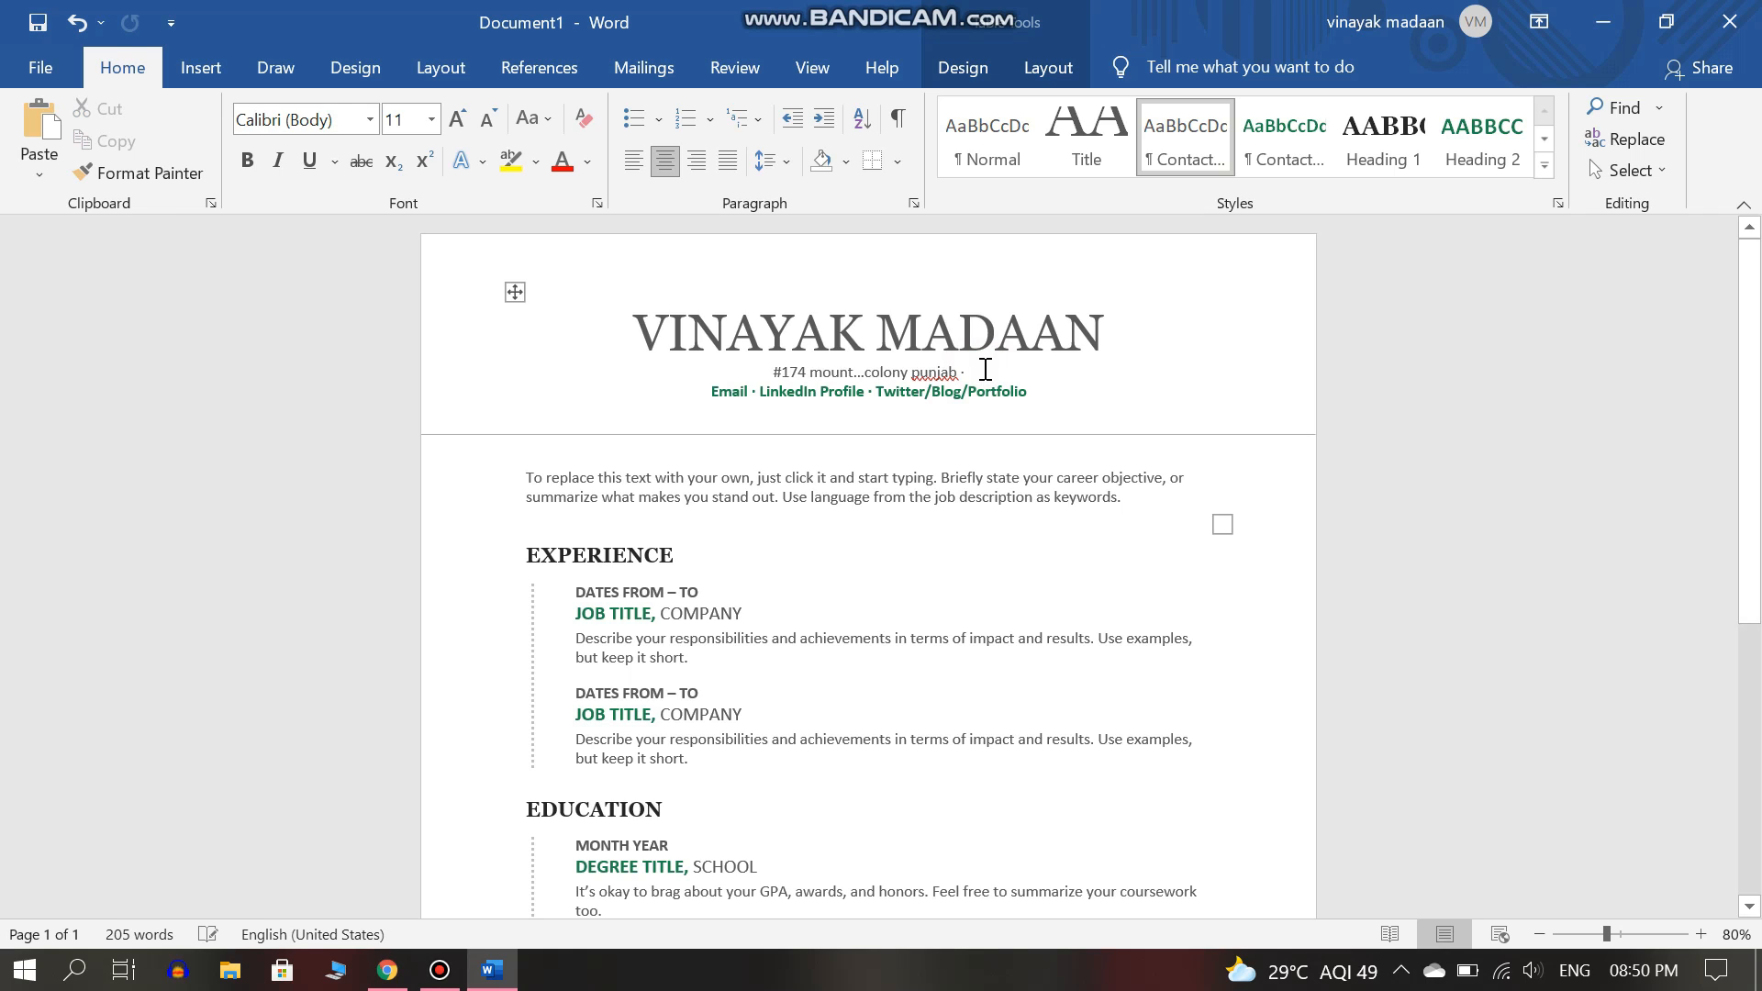
text(9876543210)
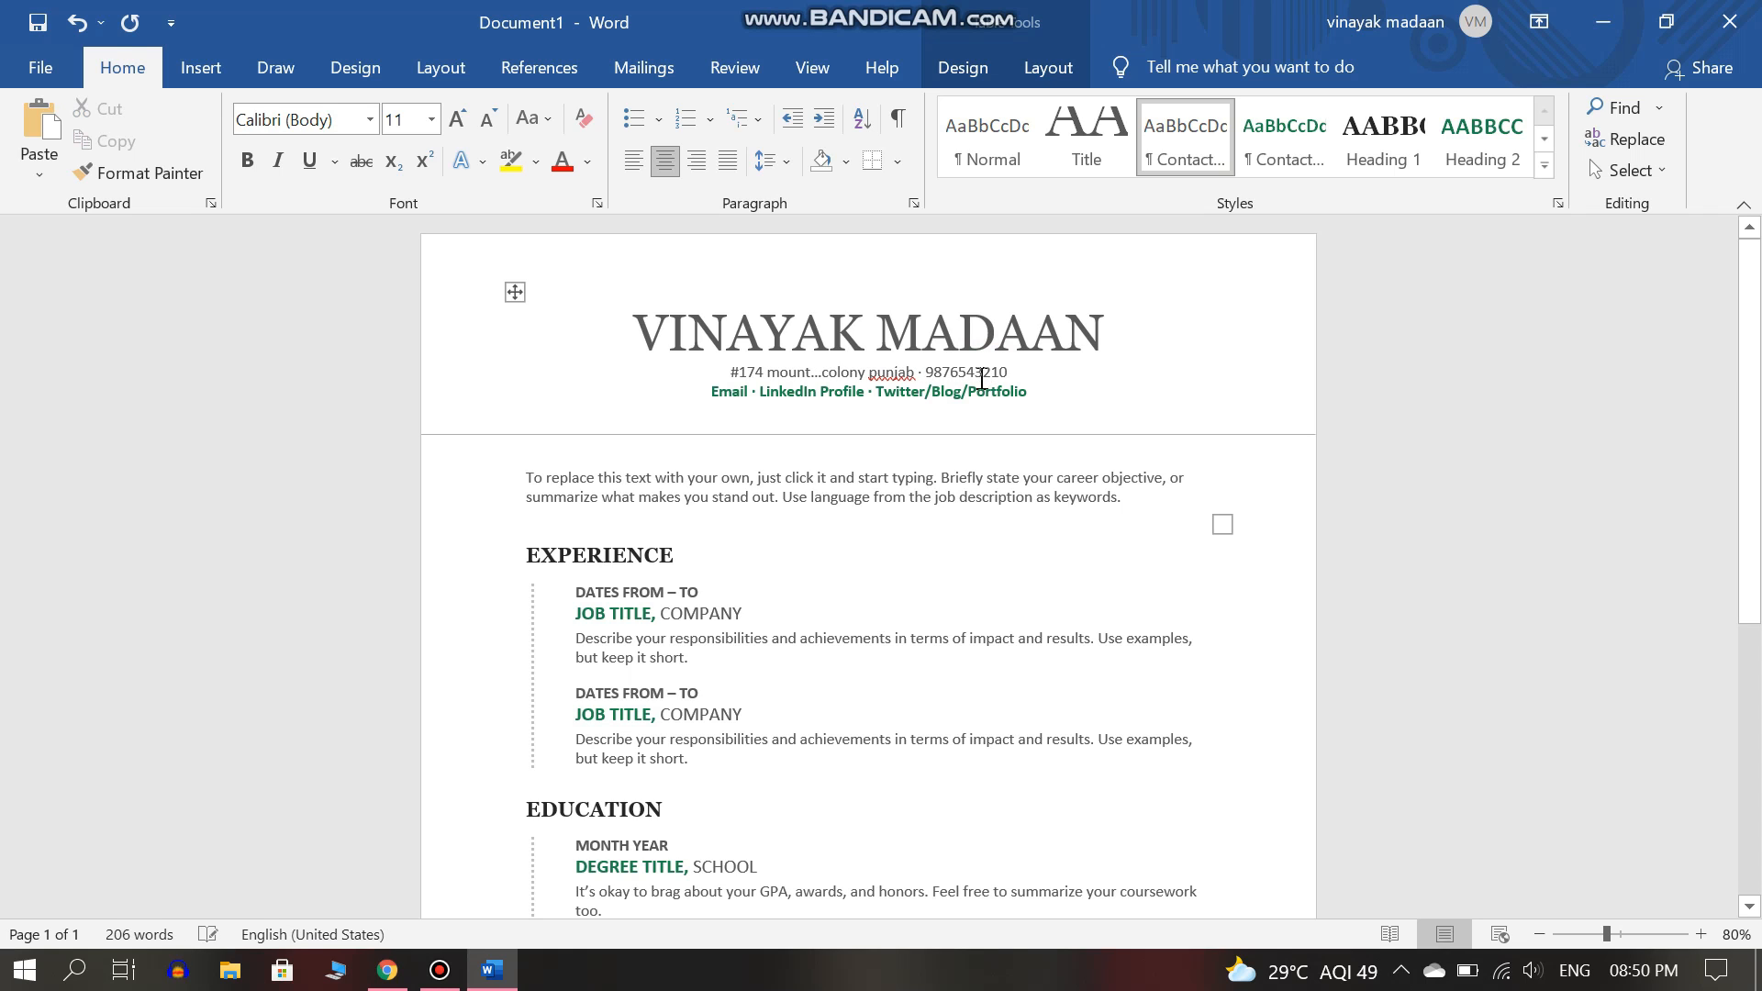
Reduce the links line to just the applicant's e-mail address, removing LinkedIn and portfolio.
click(1032, 392)
key(BackSpace)
key(BackSpace)
key(BackSpace)
key(BackSpace)
key(BackSpace)
key(BackSpace)
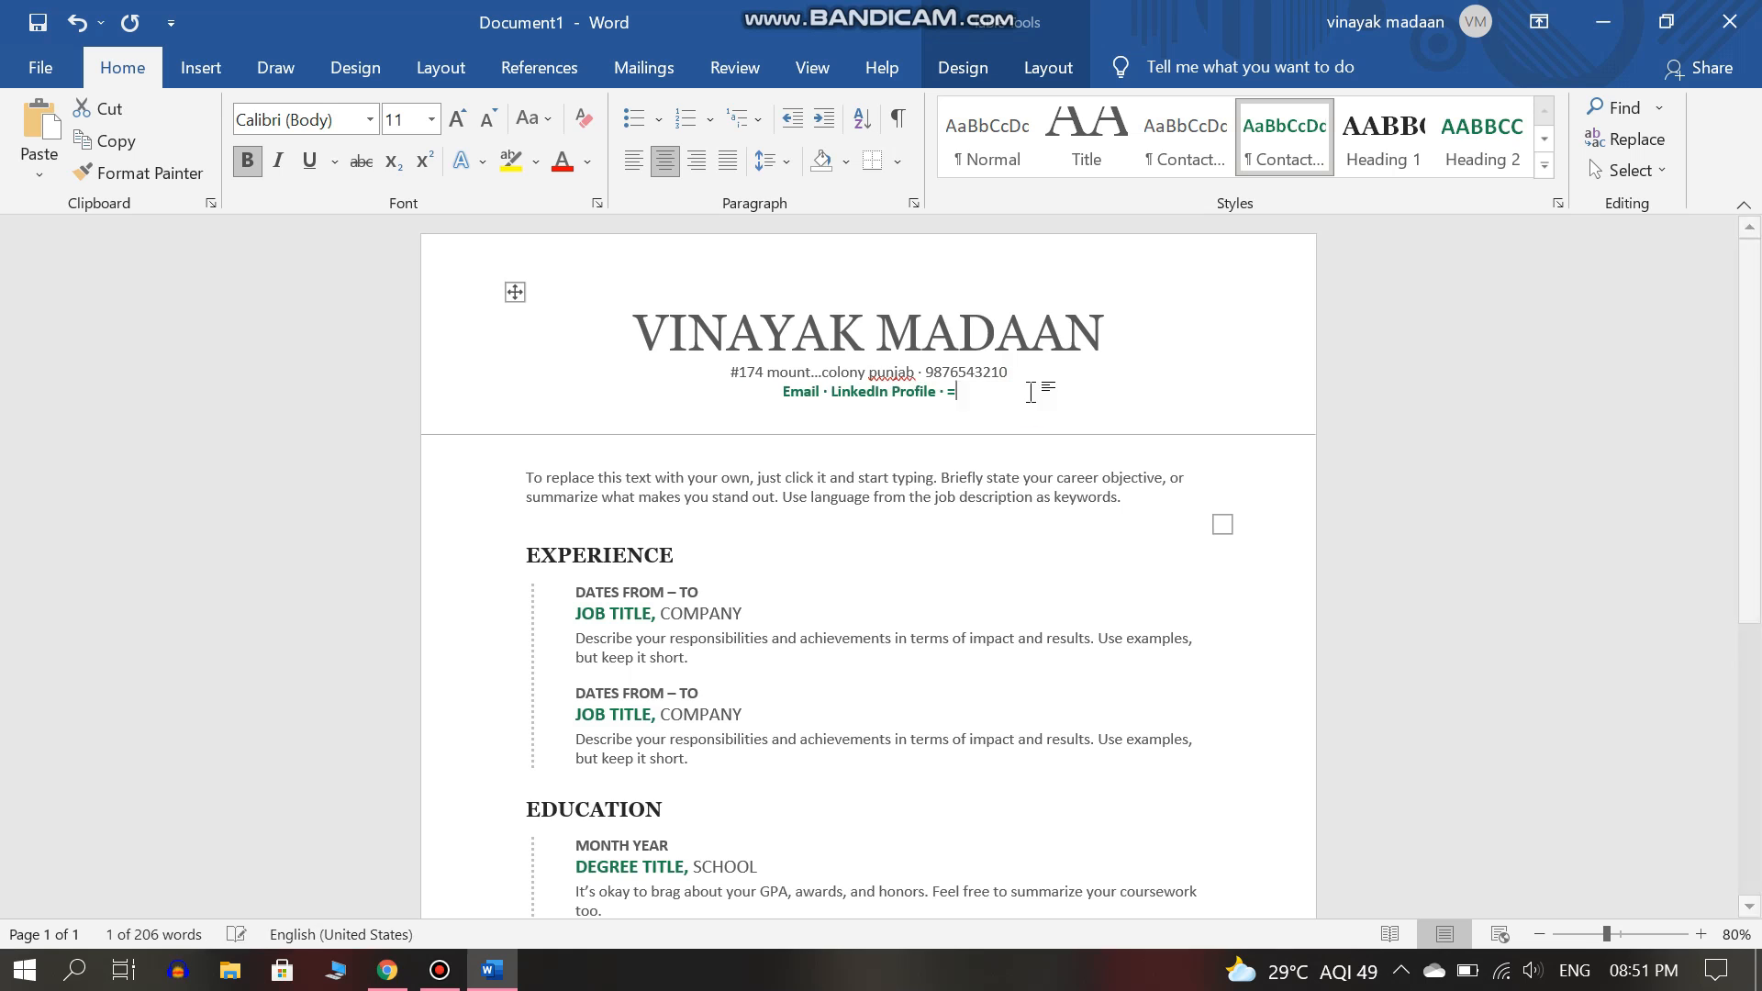
key(shift+Left)
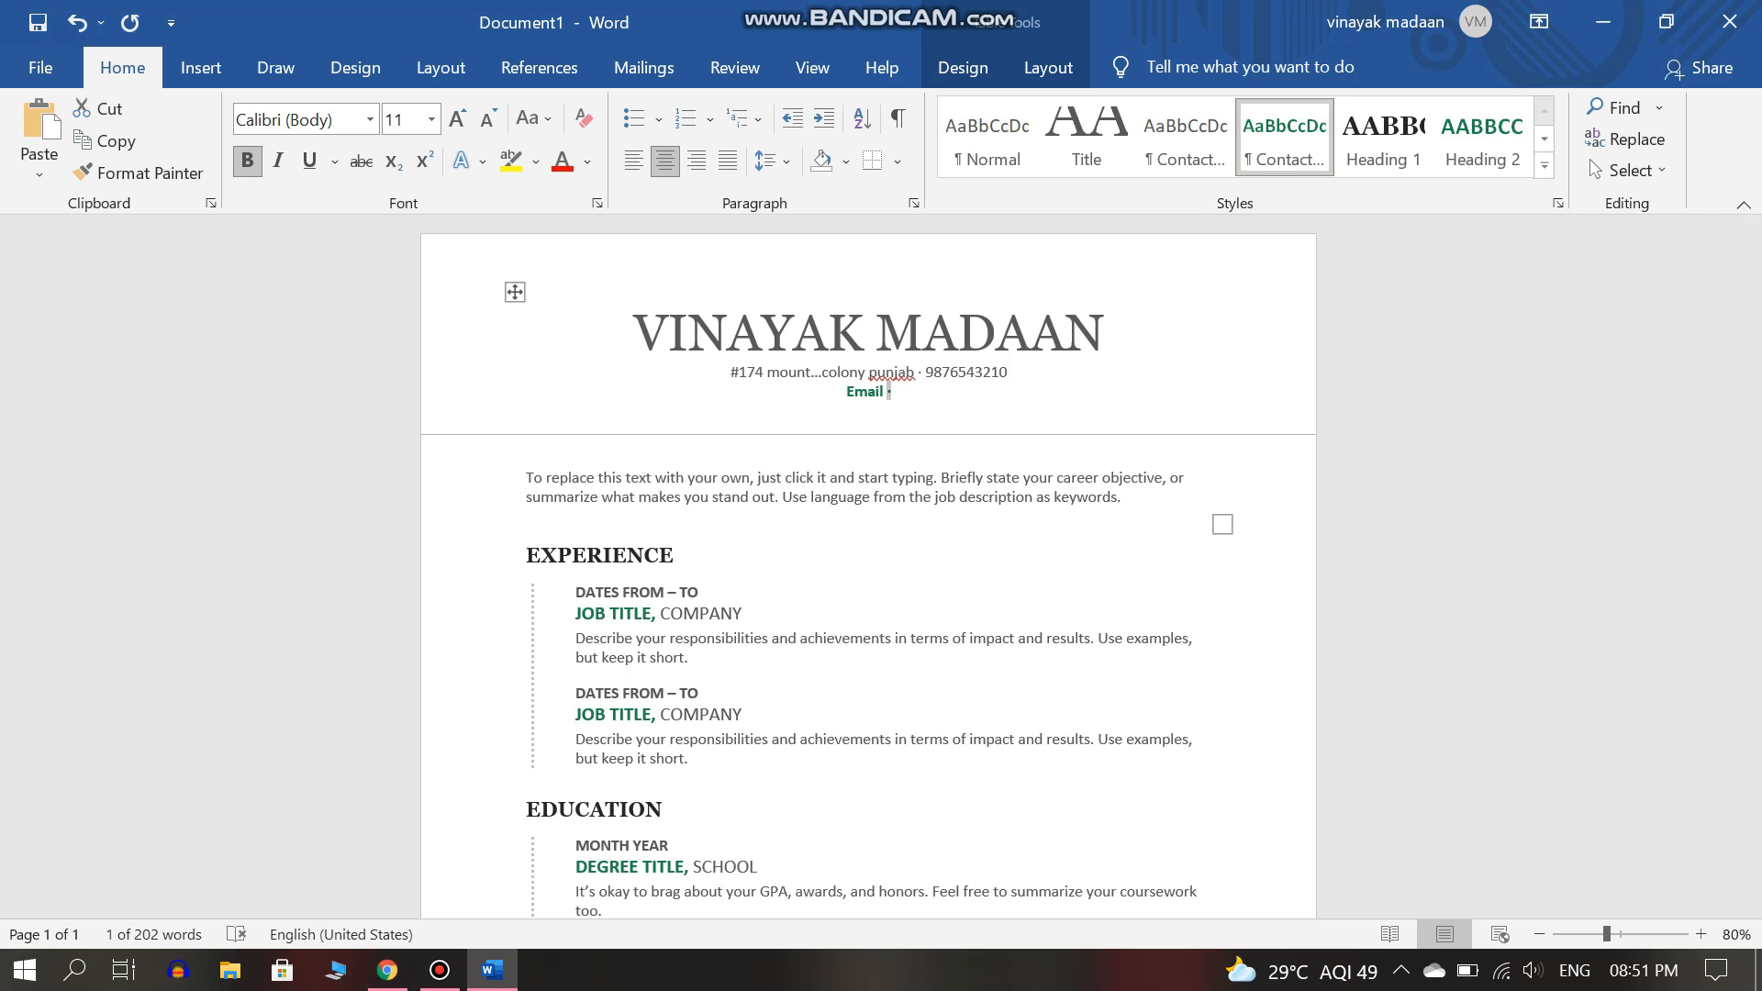
key(Left)
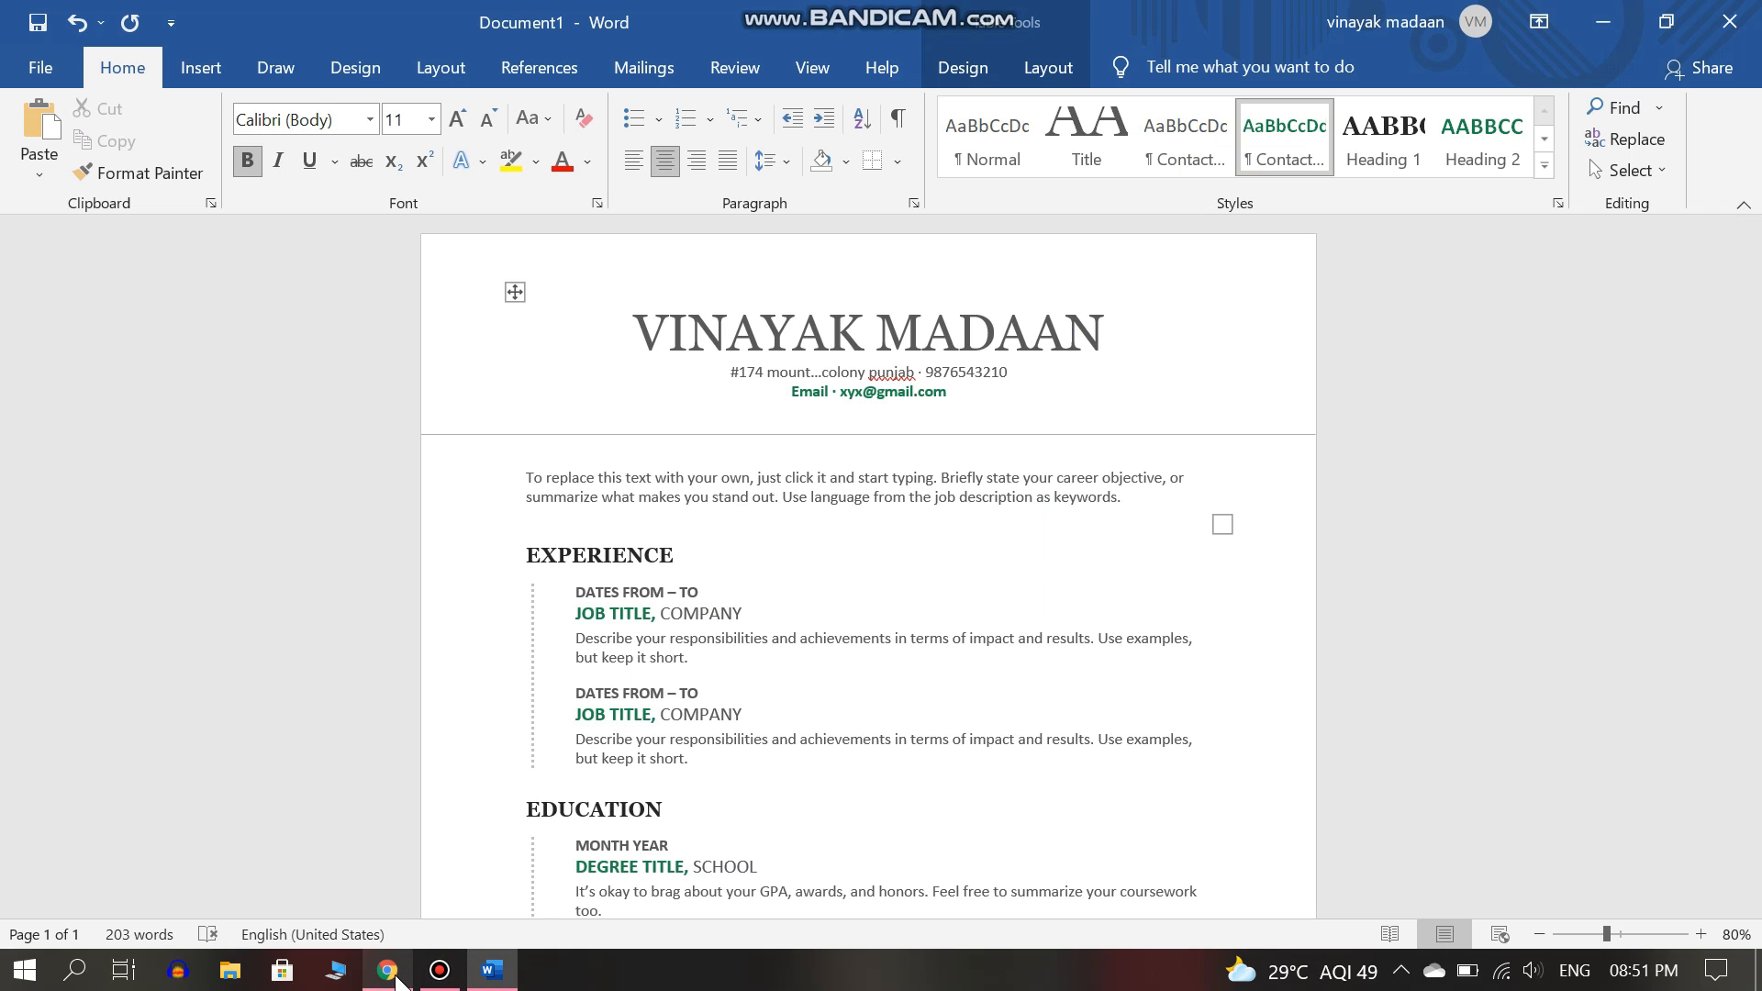
Search Chrome for 'objective for resume for freshers', copy the first example objective, and return to Word.
click(394, 978)
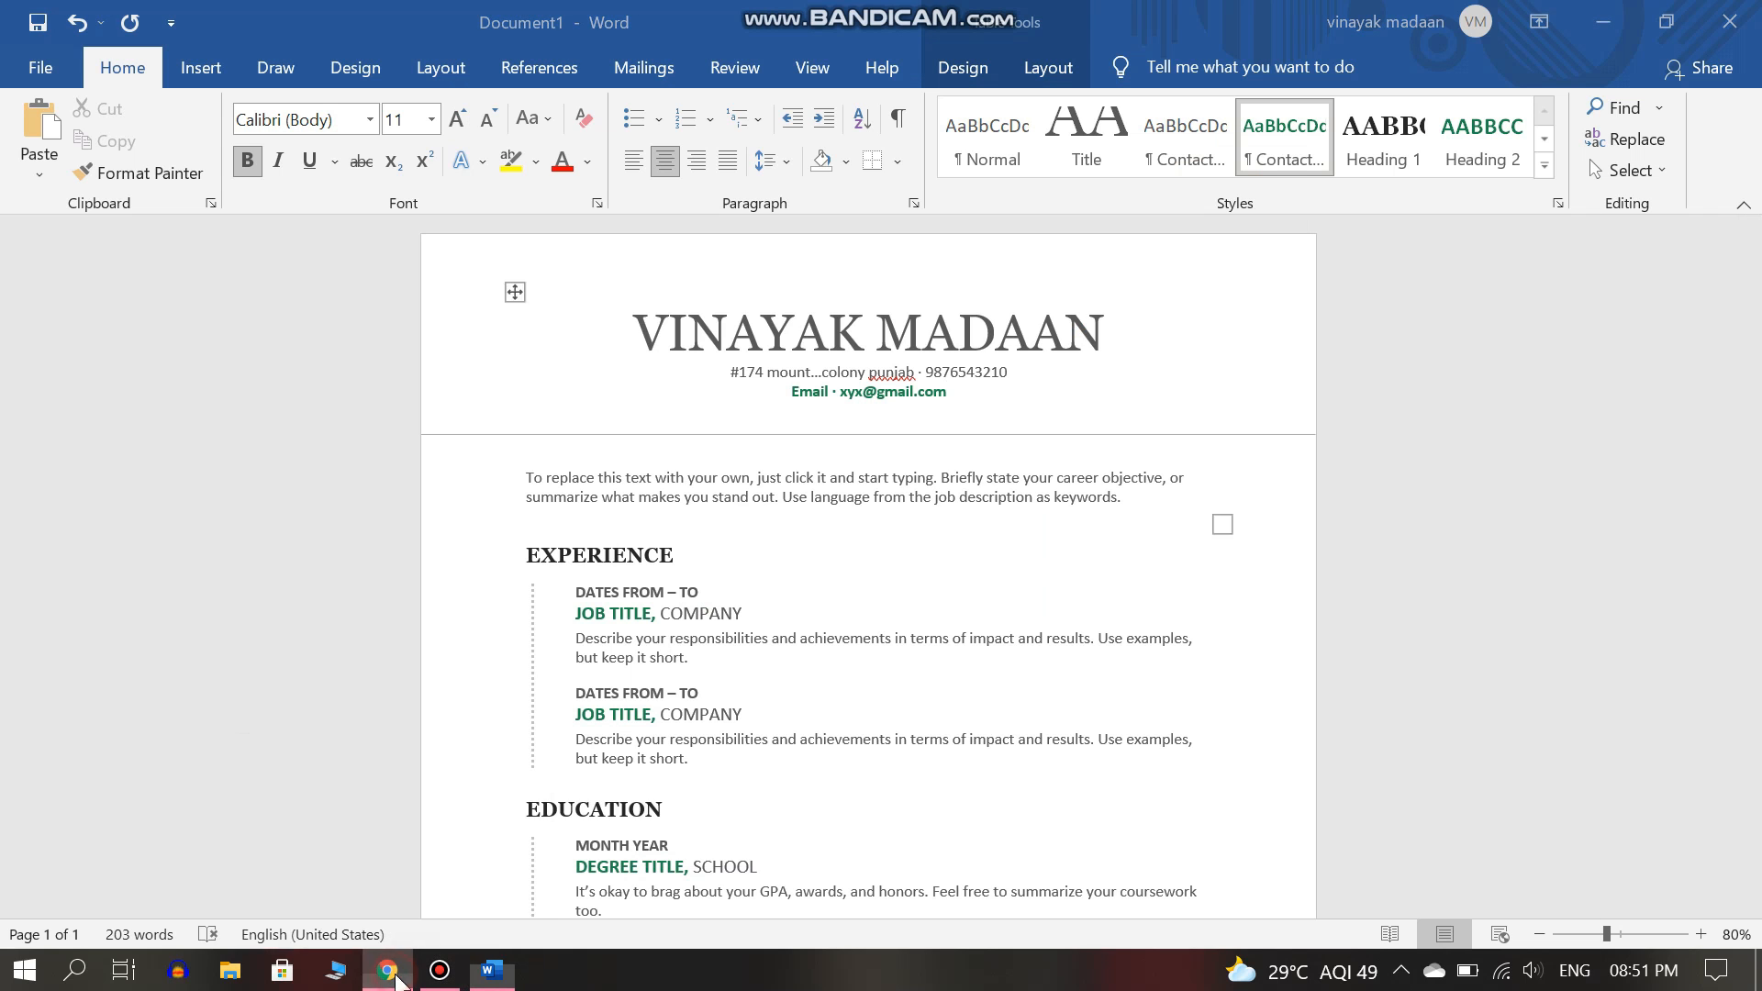
click(466, 163)
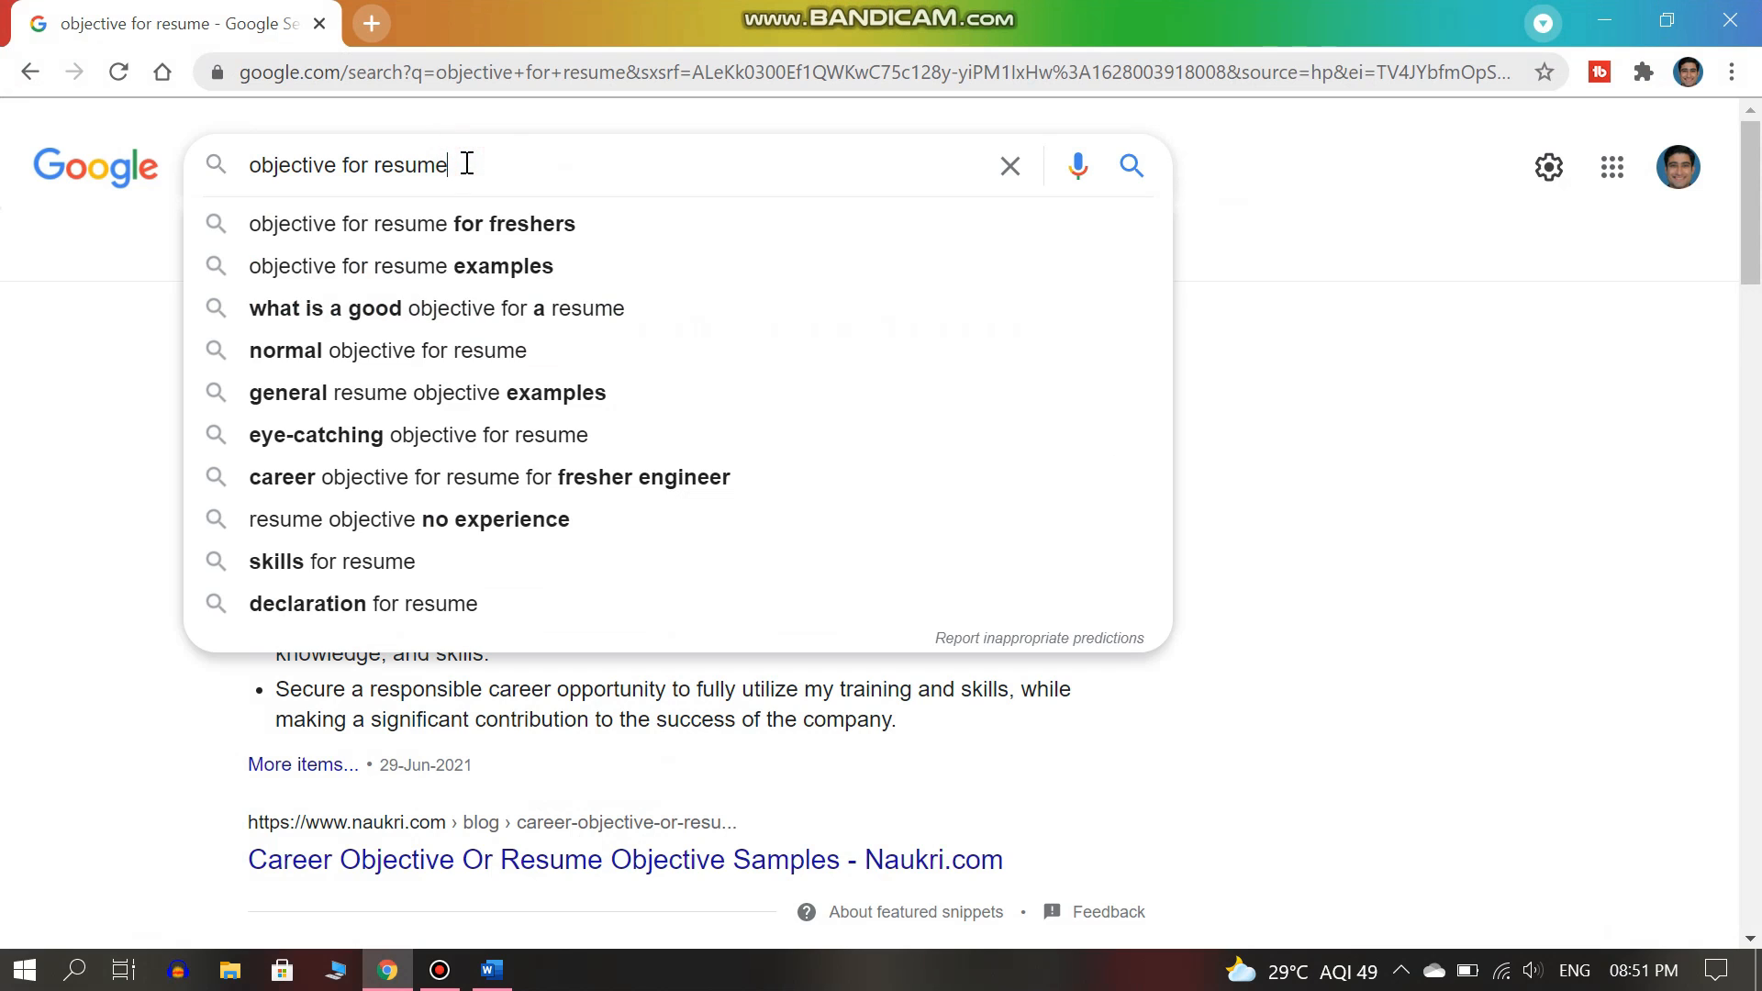
click(453, 218)
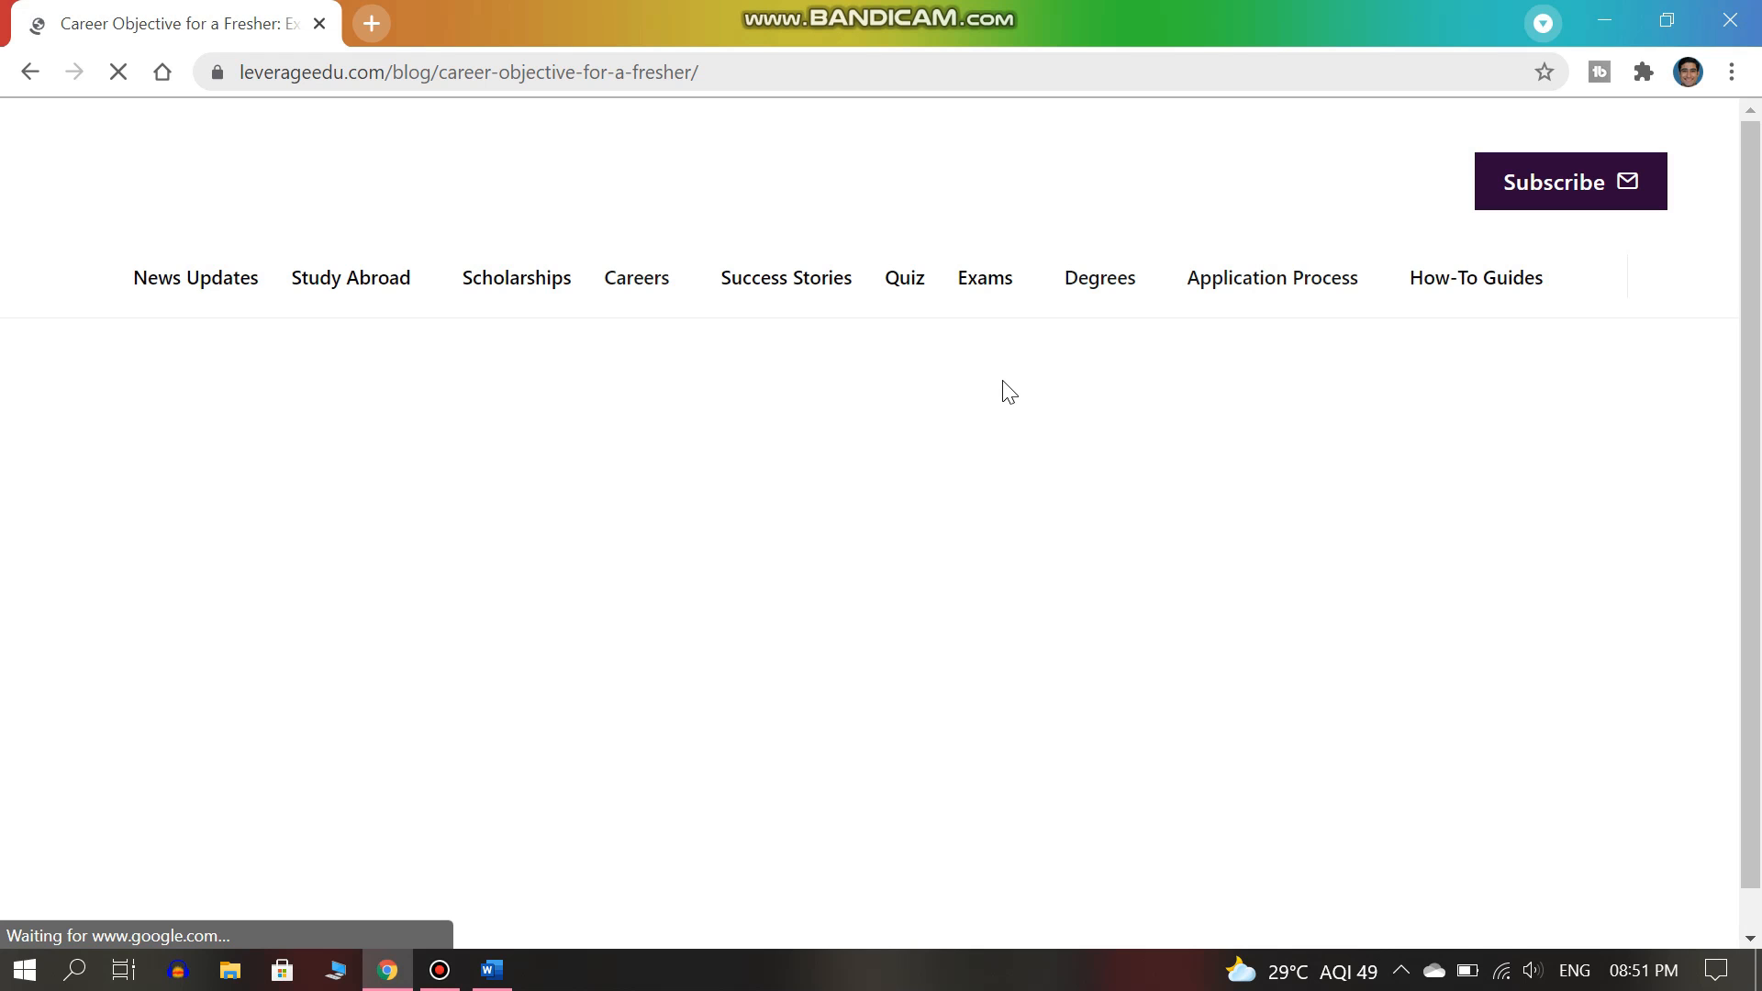
scroll(1758, 351, down, 20)
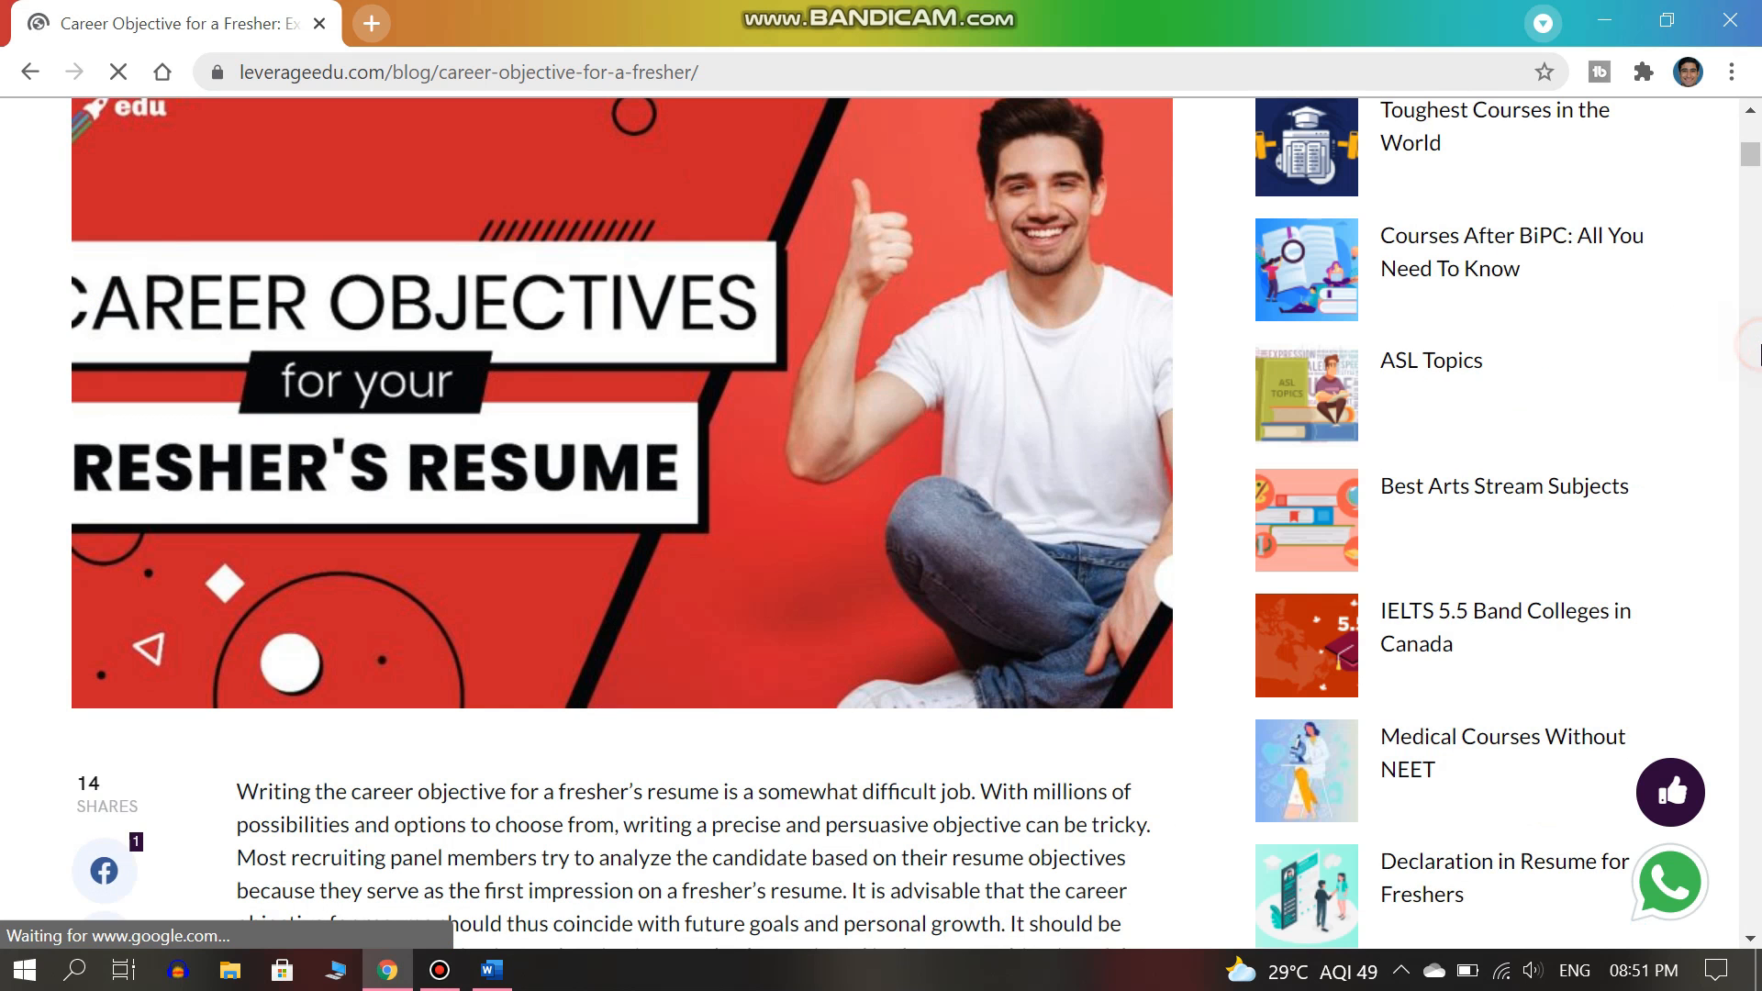
scroll(1758, 349, down, 15)
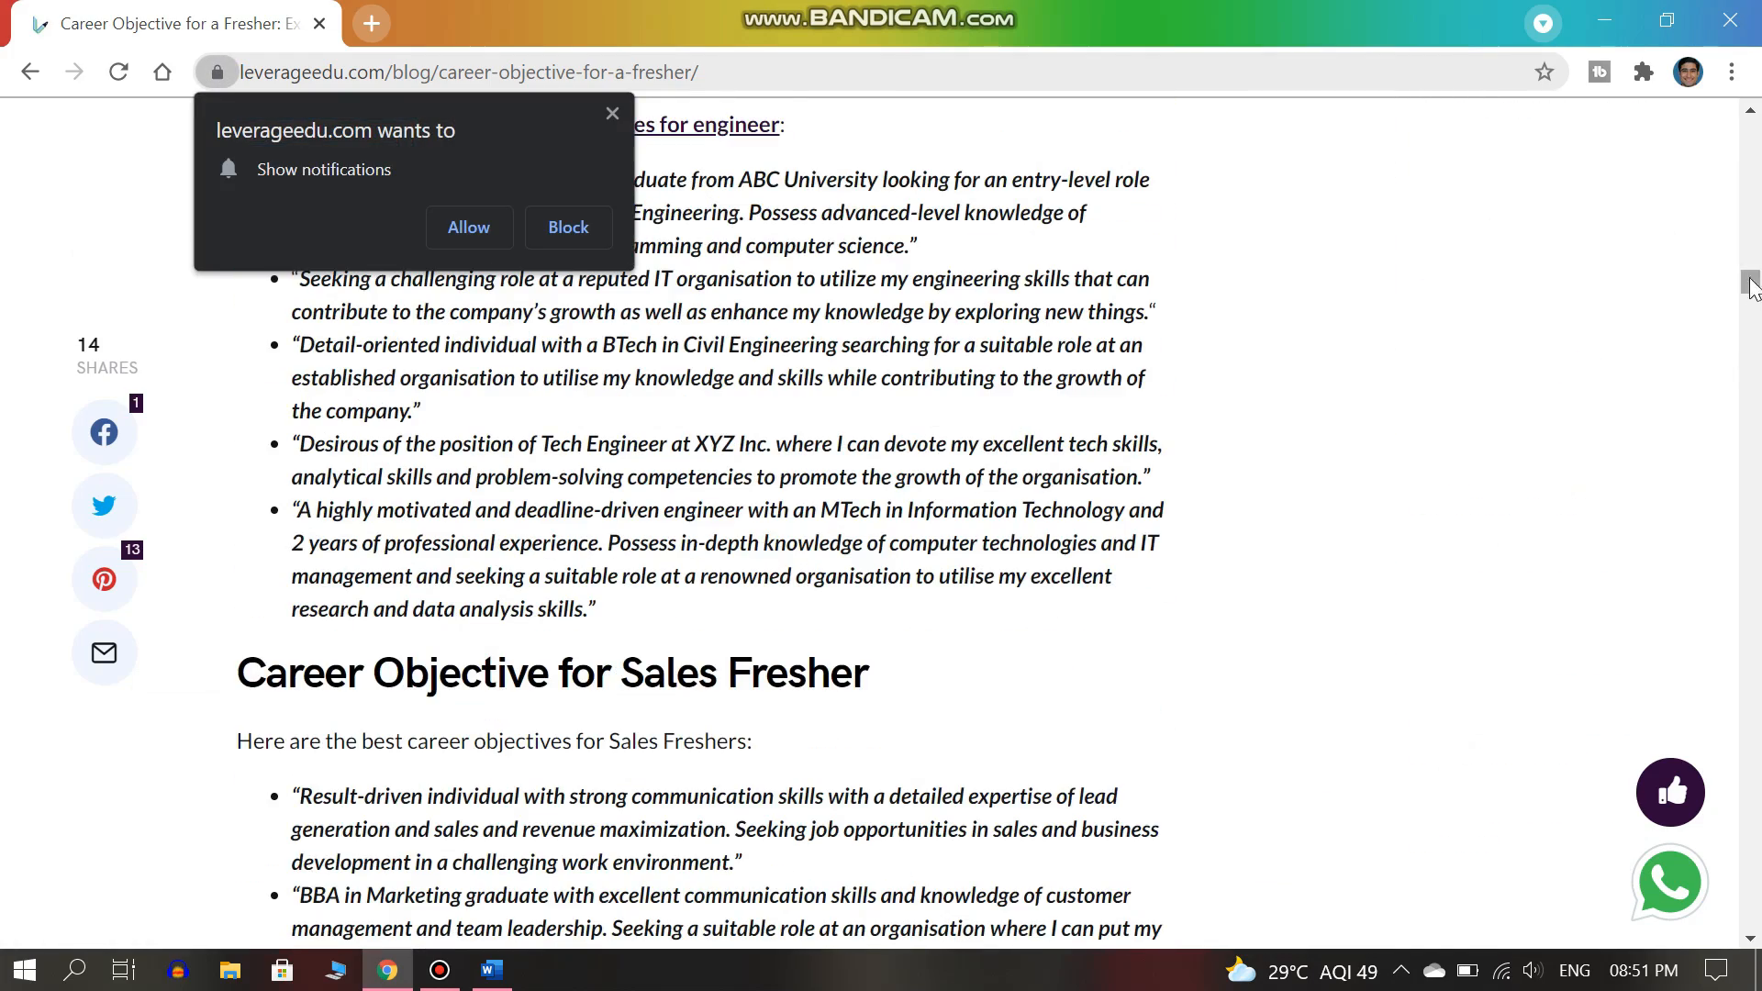
scroll(1756, 266, up, 9)
scroll(1751, 269, up, 5)
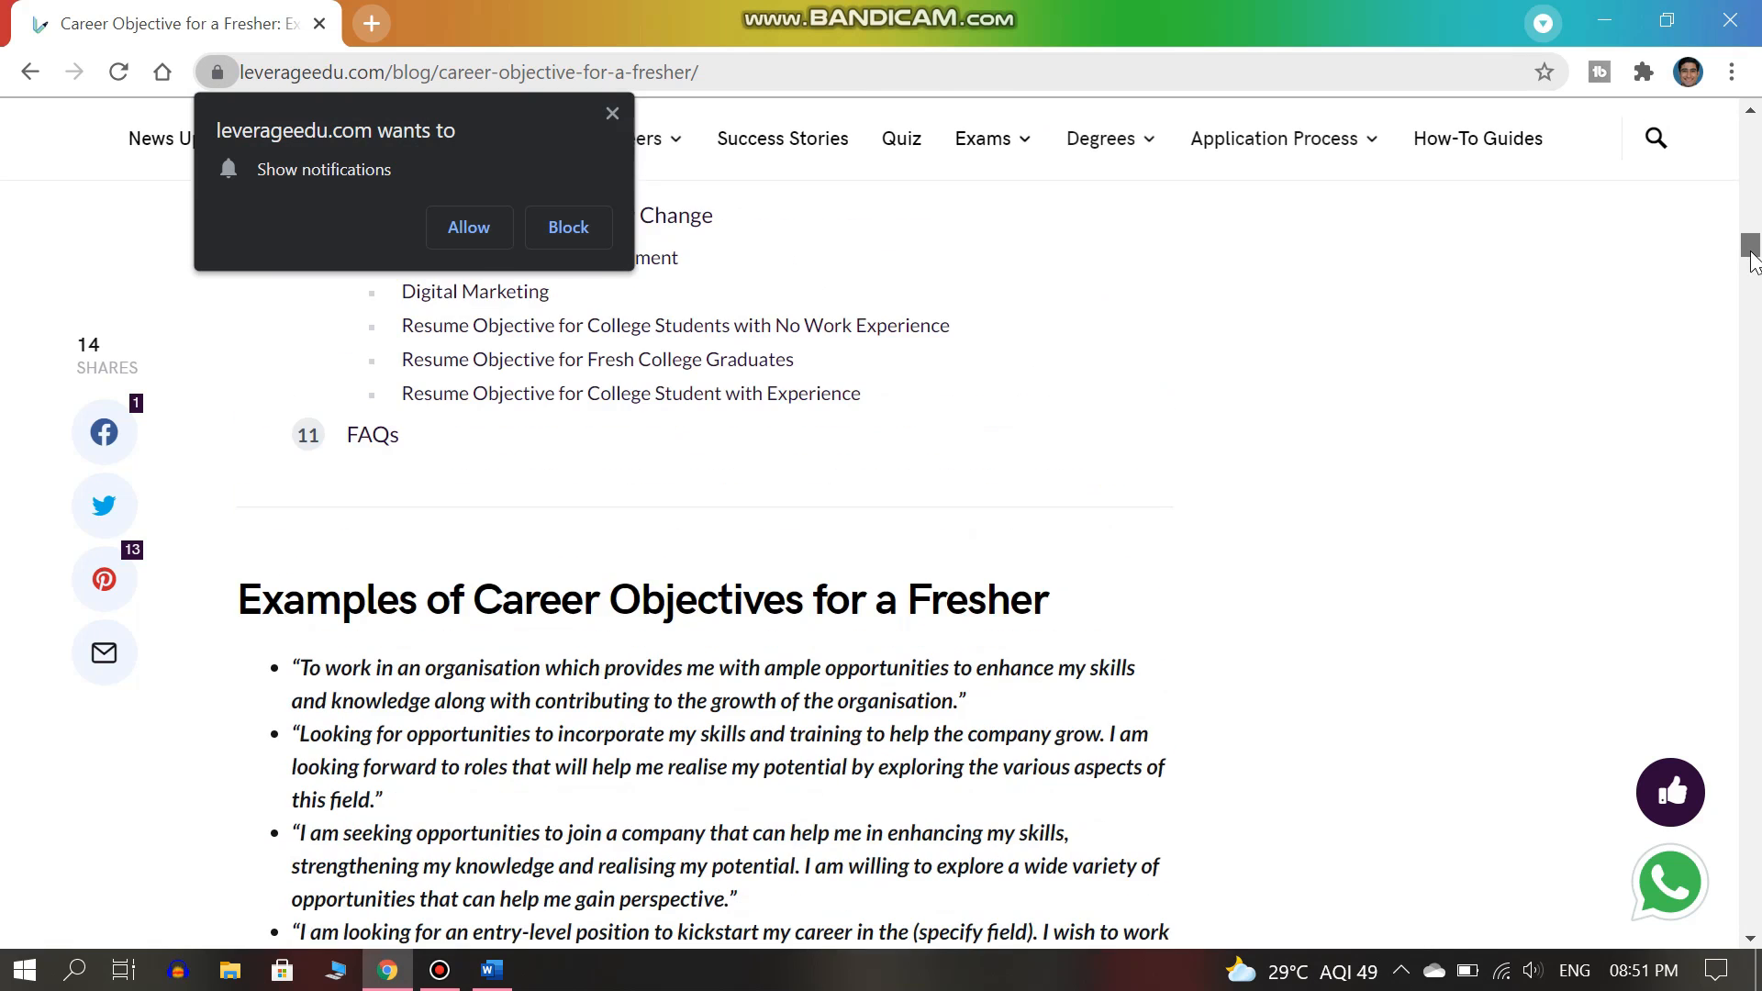
click(612, 114)
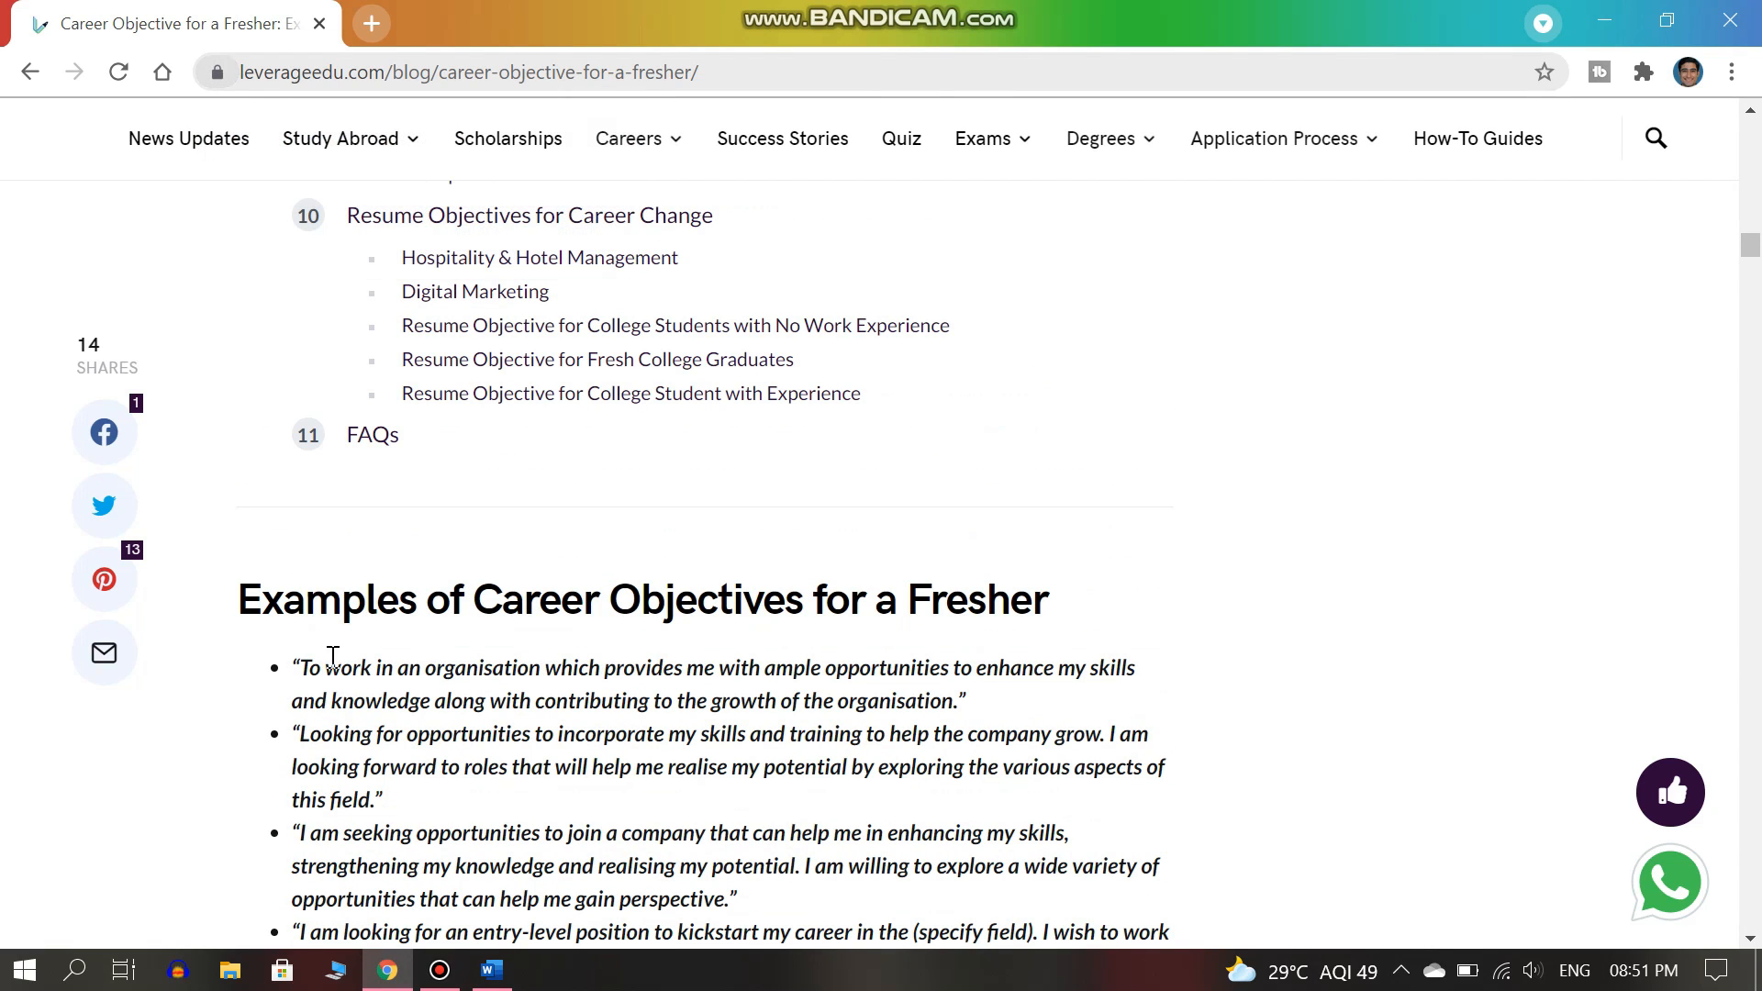
mouse_move(301, 667)
mouse_down()
mouse_move(807, 668)
mouse_move(953, 698)
mouse_move(437, 701)
mouse_move(304, 667)
mouse_up()
key(ctrl+c)
key(alt+Tab)
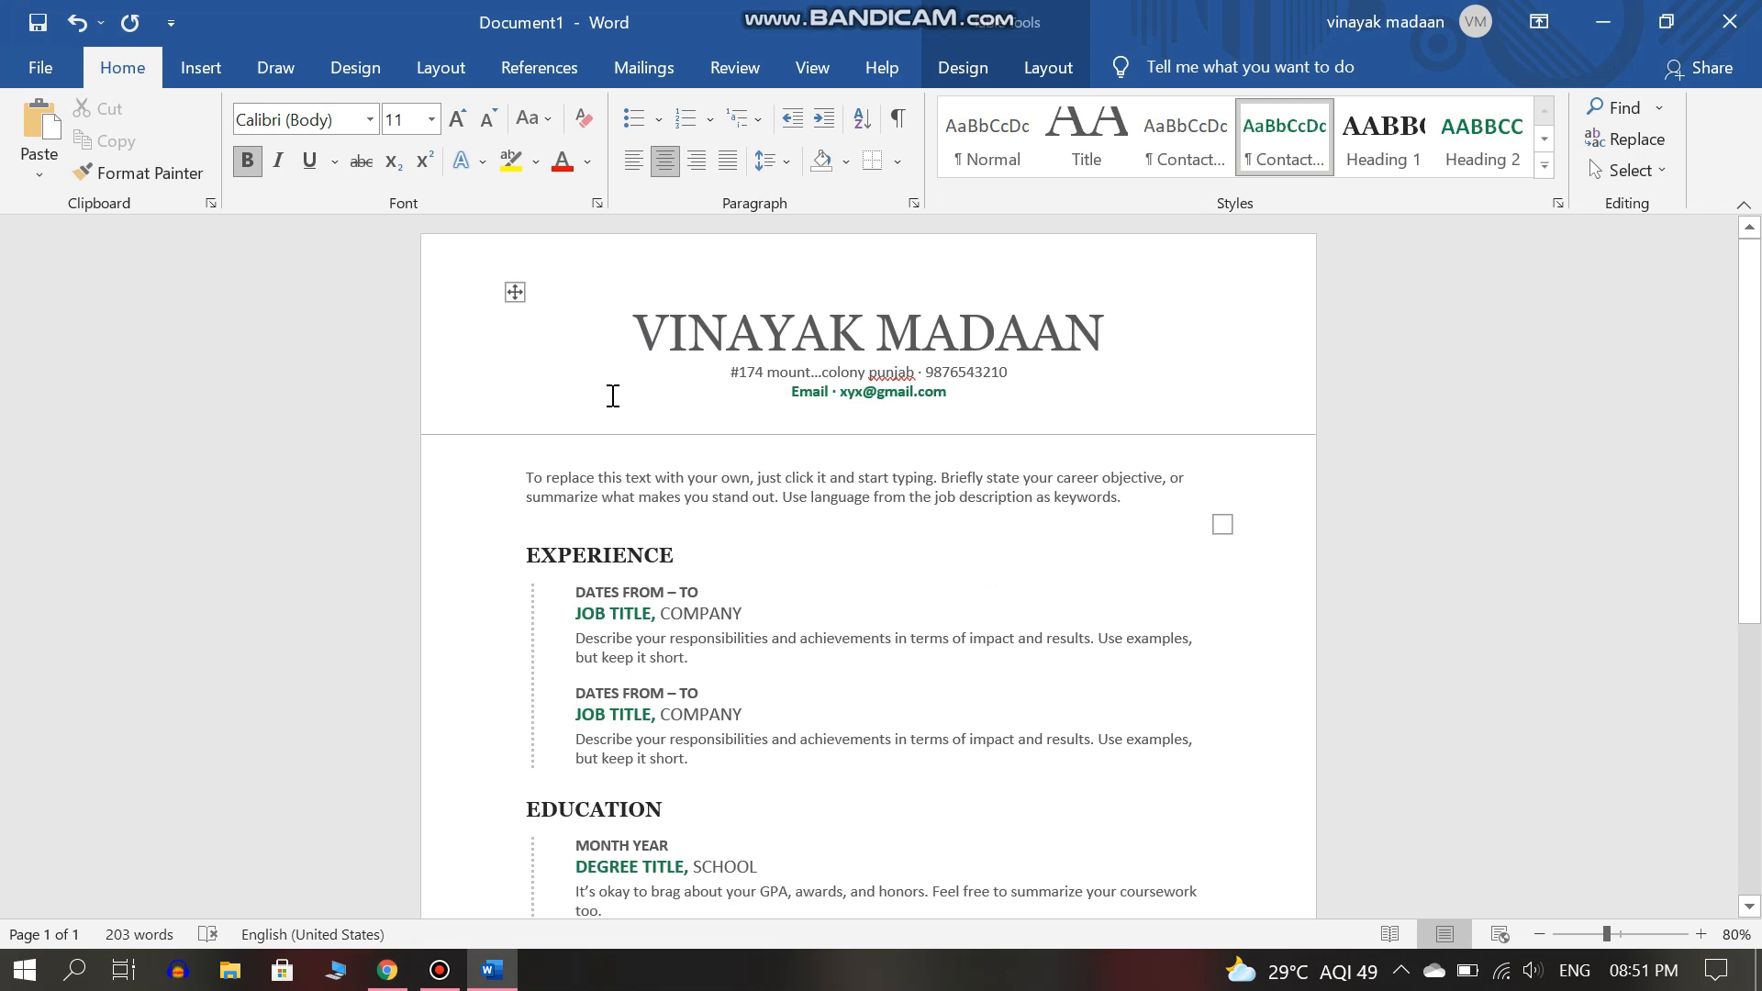
Paste the copied objective over the placeholder and apply the EXPERIENCE heading's formatting to it.
click(525, 473)
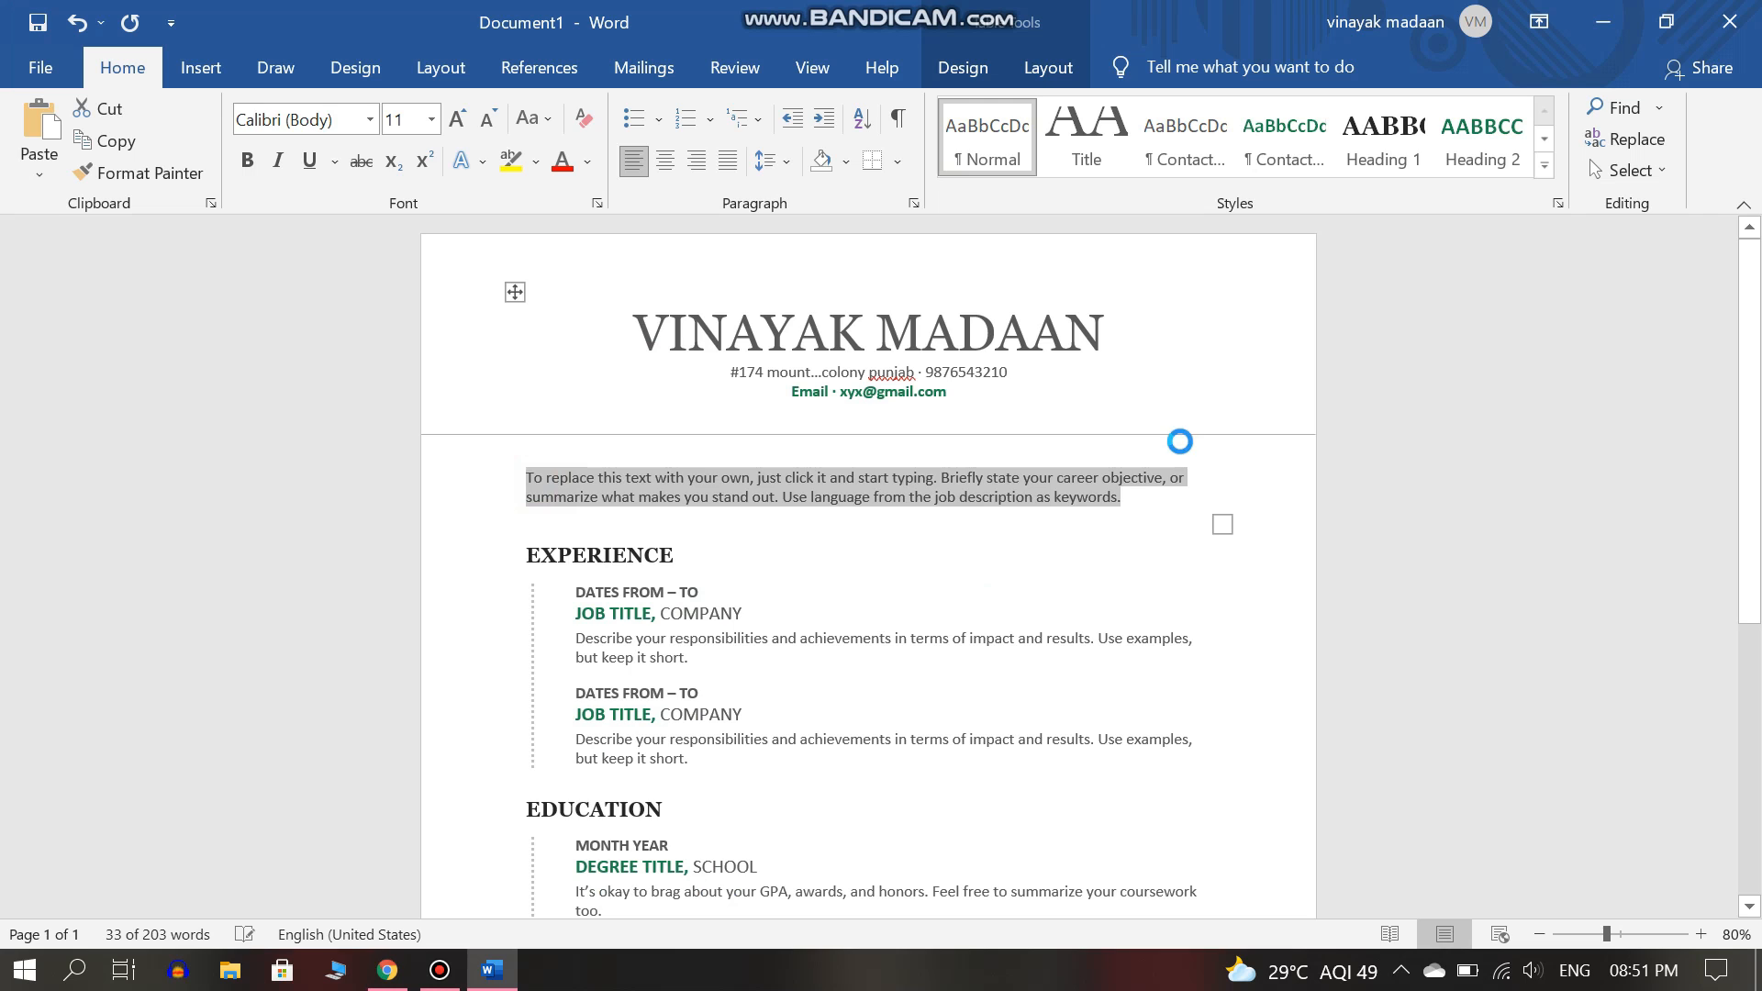
key(ctrl+v)
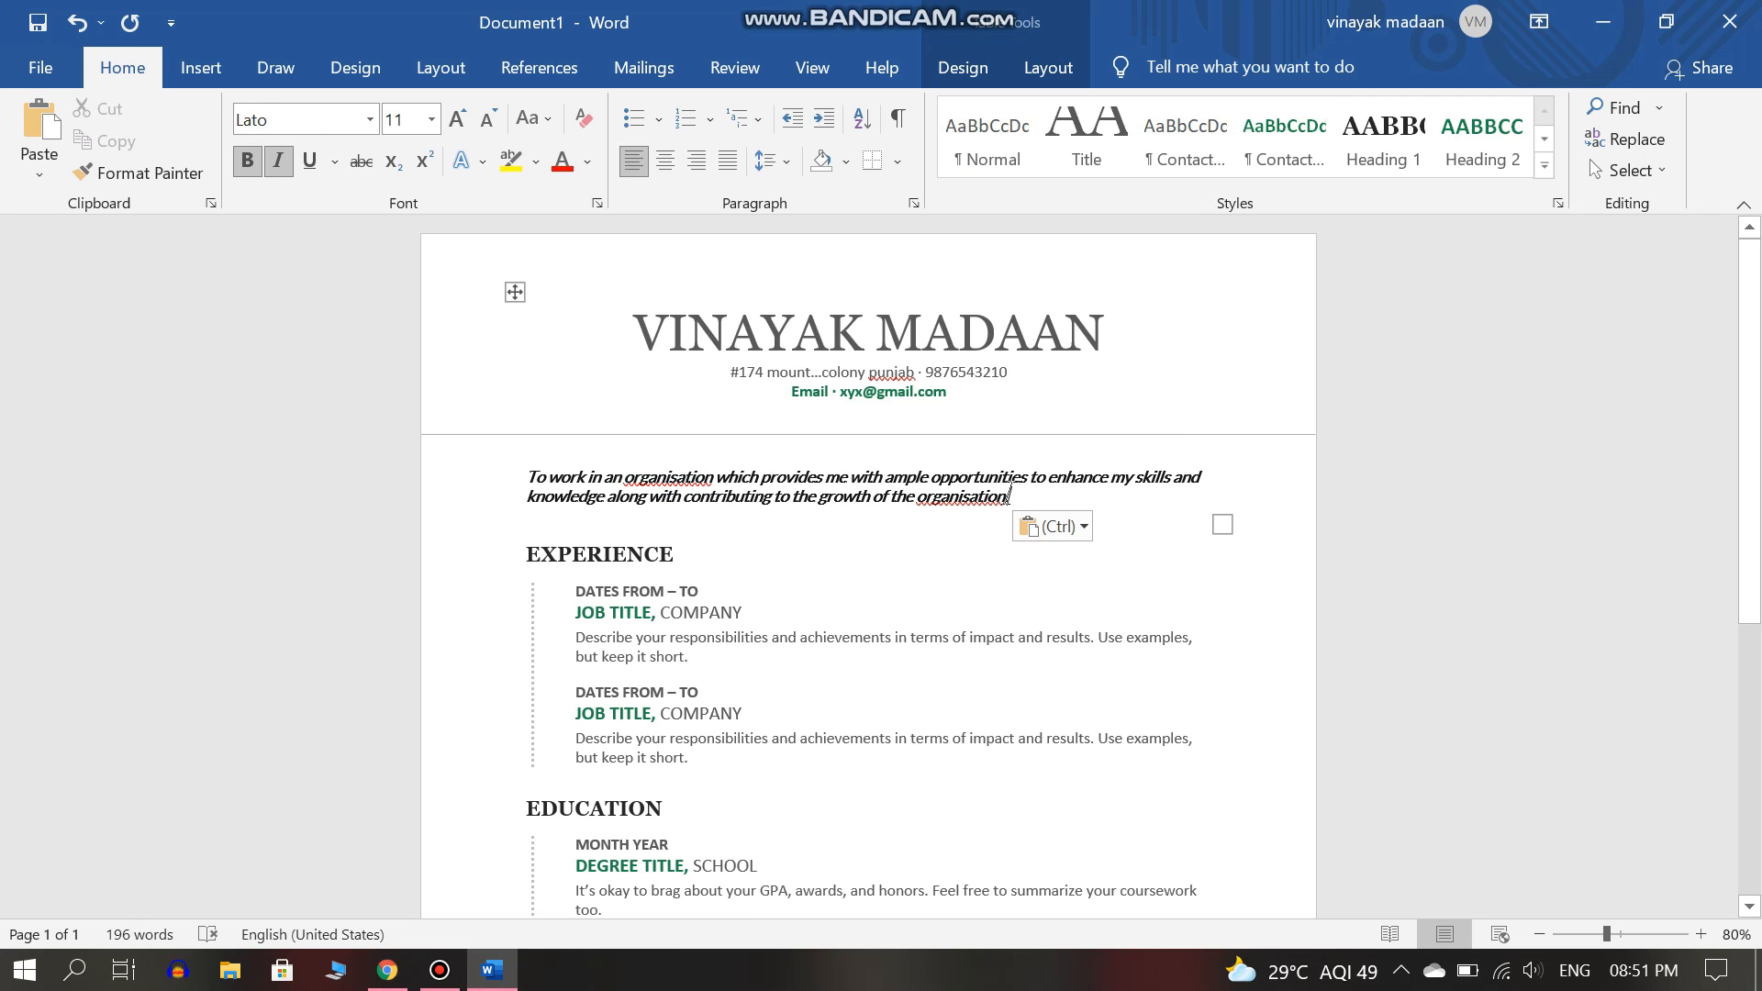
drag(666, 578, 528, 559)
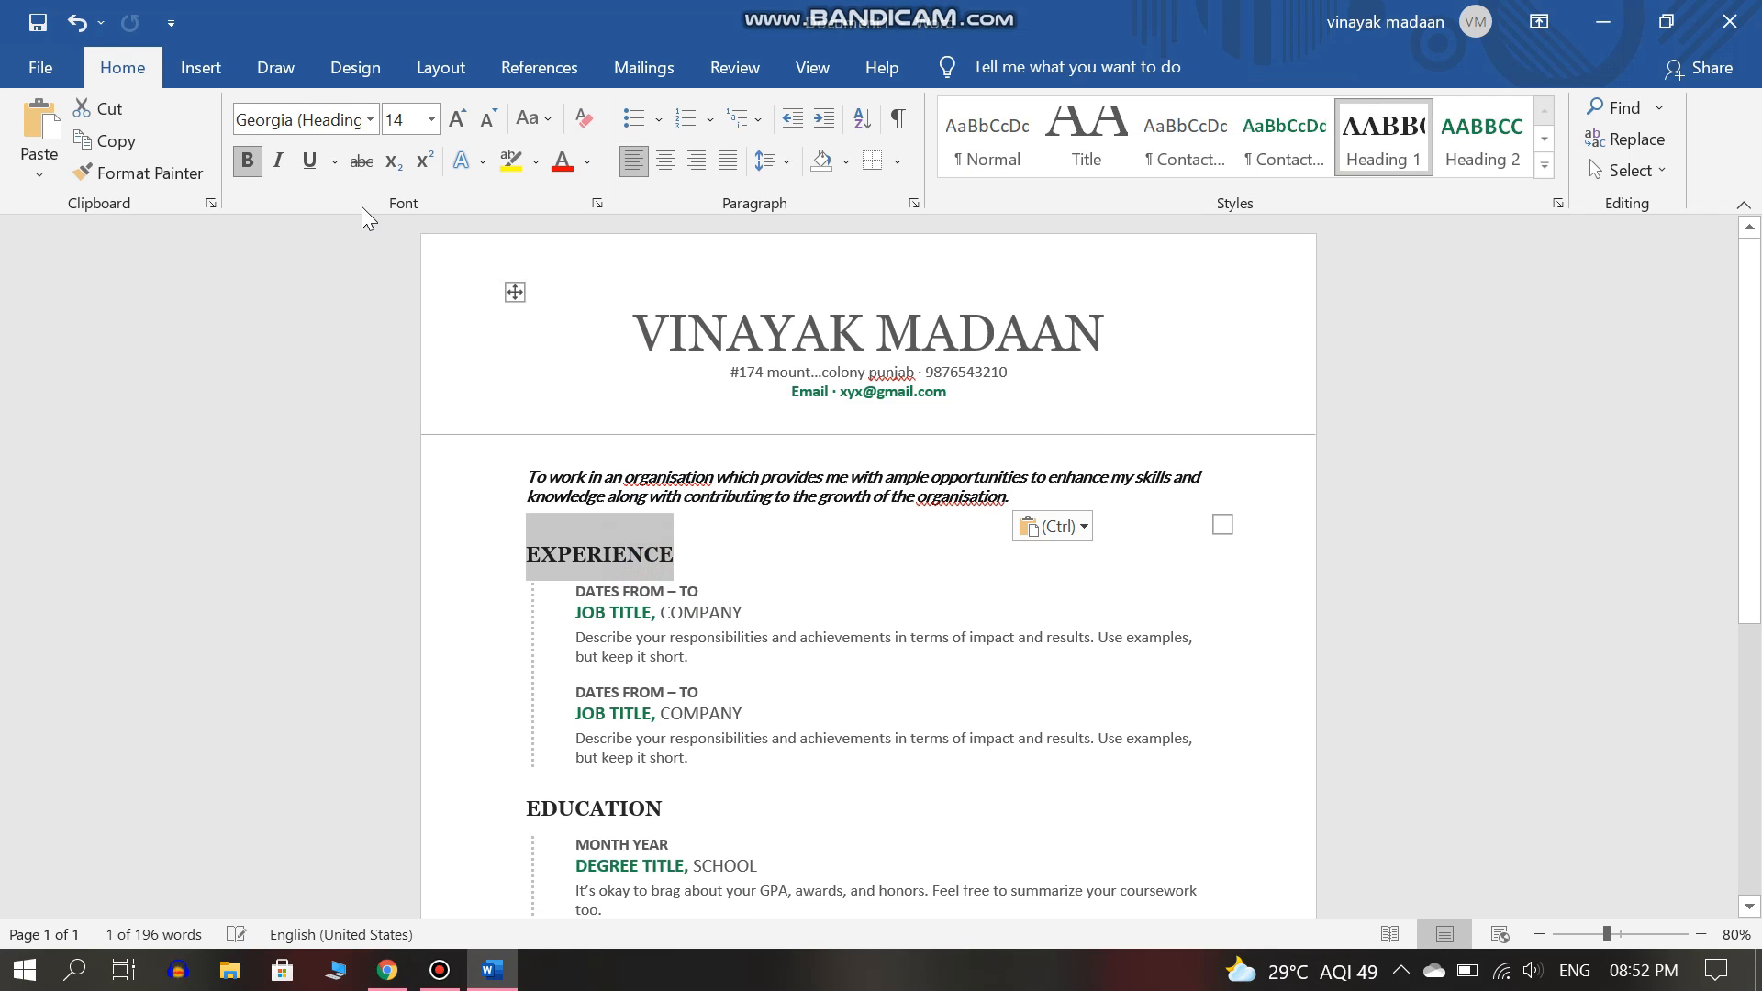
click(188, 176)
mouse_move(1019, 496)
mouse_down()
mouse_move(521, 495)
mouse_move(519, 478)
mouse_up()
click(688, 552)
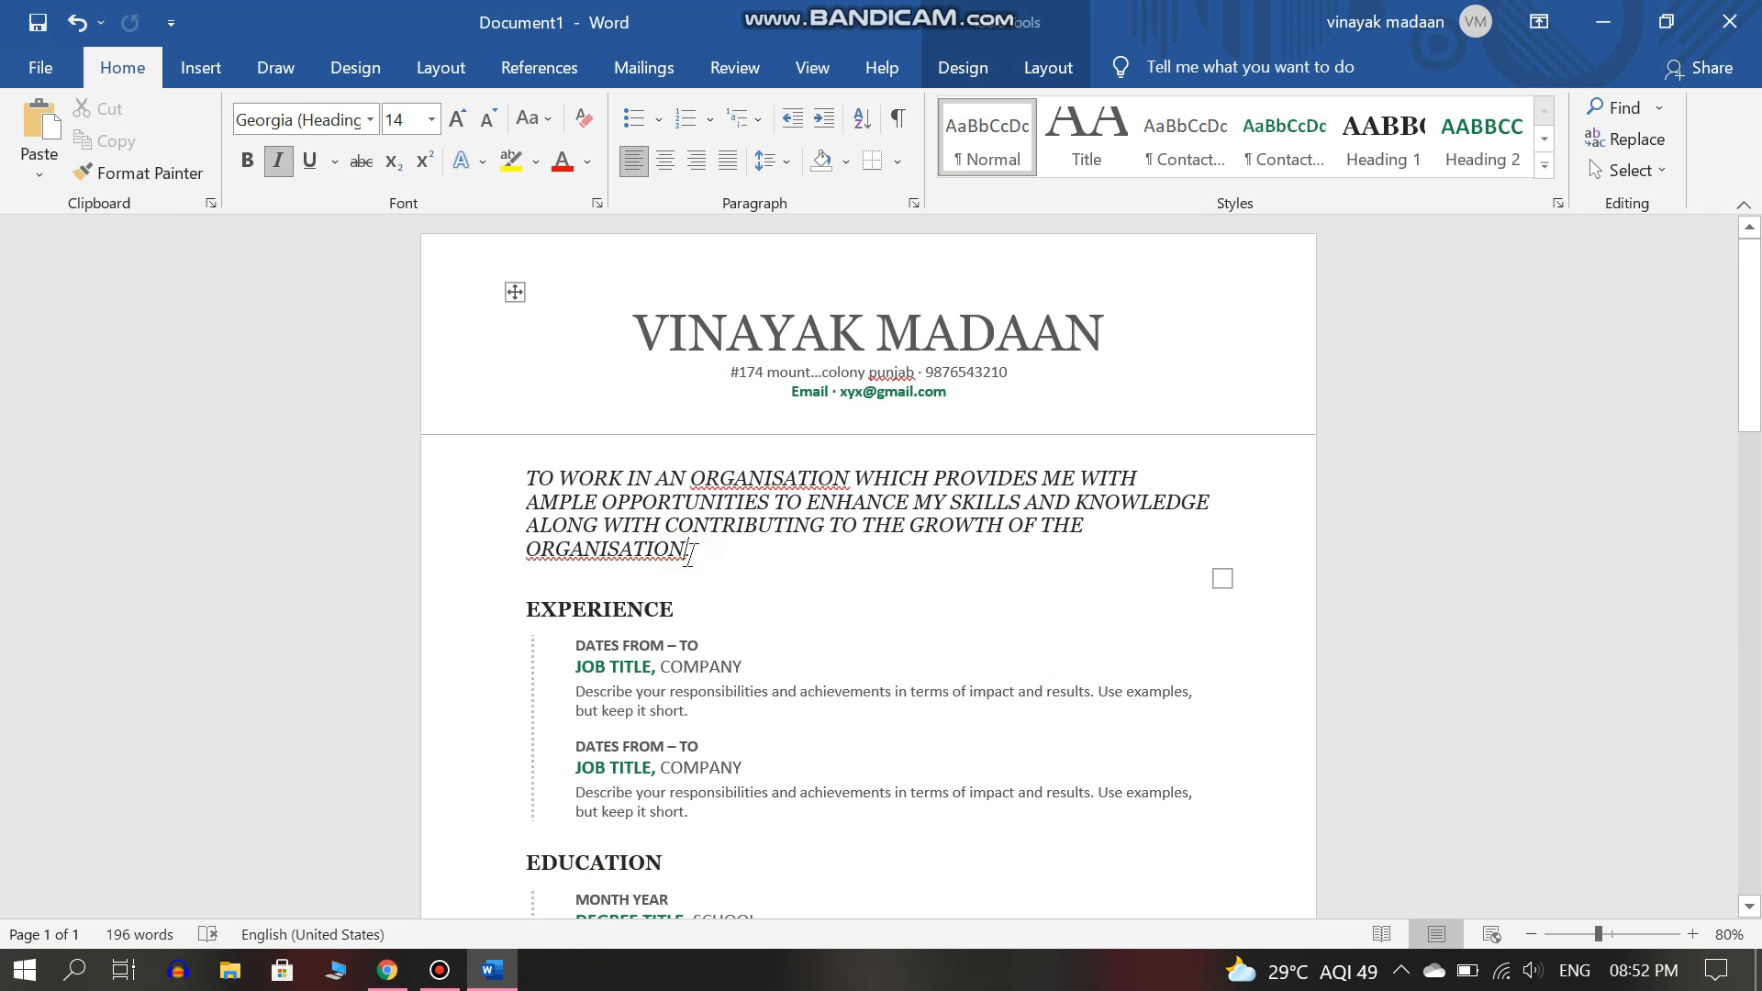
Make the objective paragraph bold and not italic.
right_click(762, 467)
click(759, 474)
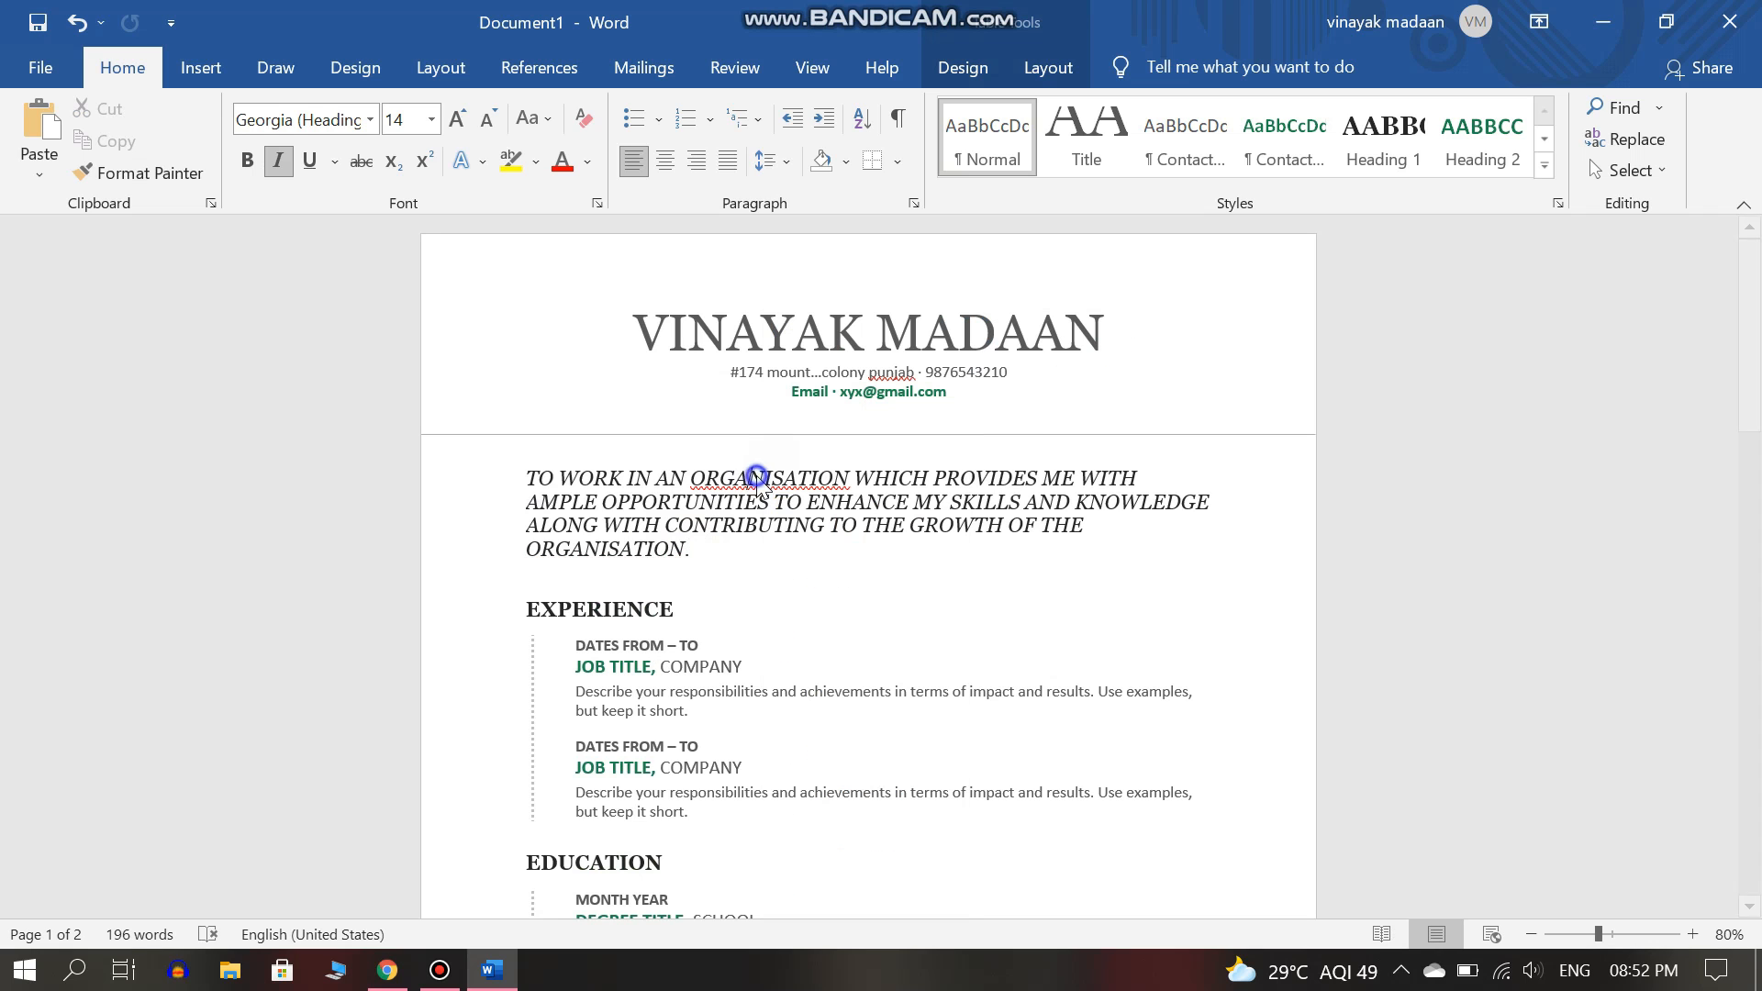
drag(687, 552, 526, 475)
click(279, 163)
click(247, 160)
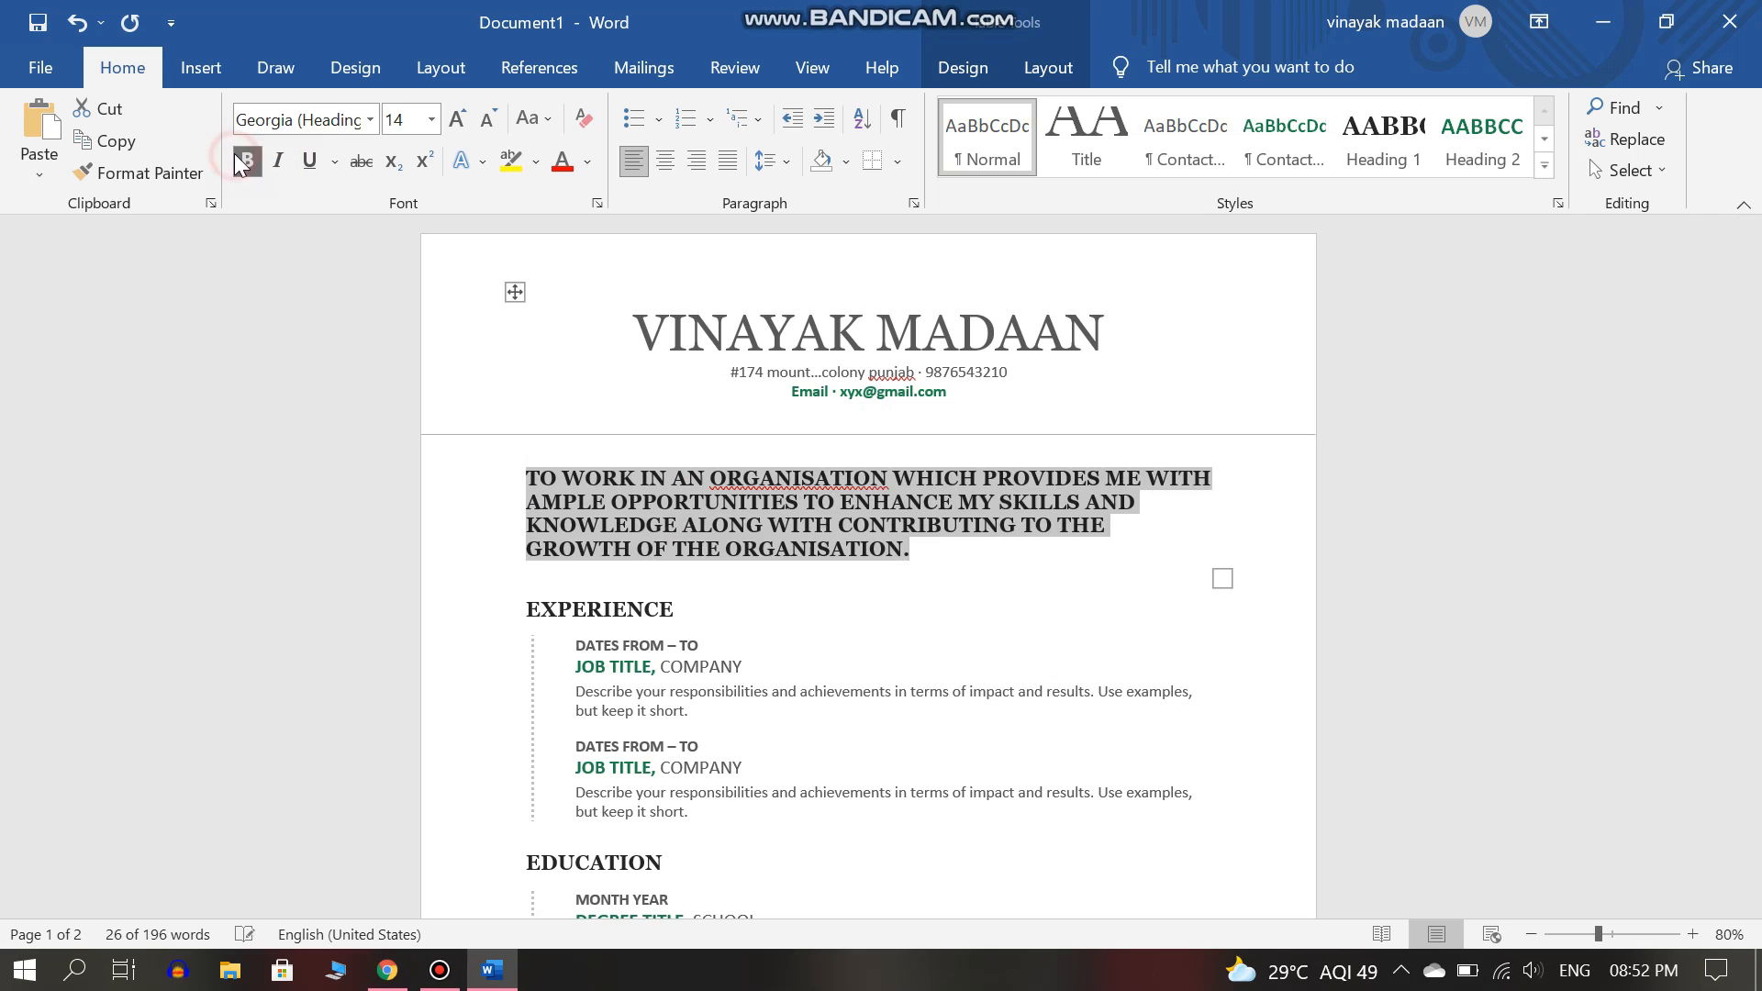
click(831, 477)
right_click(843, 477)
click(932, 561)
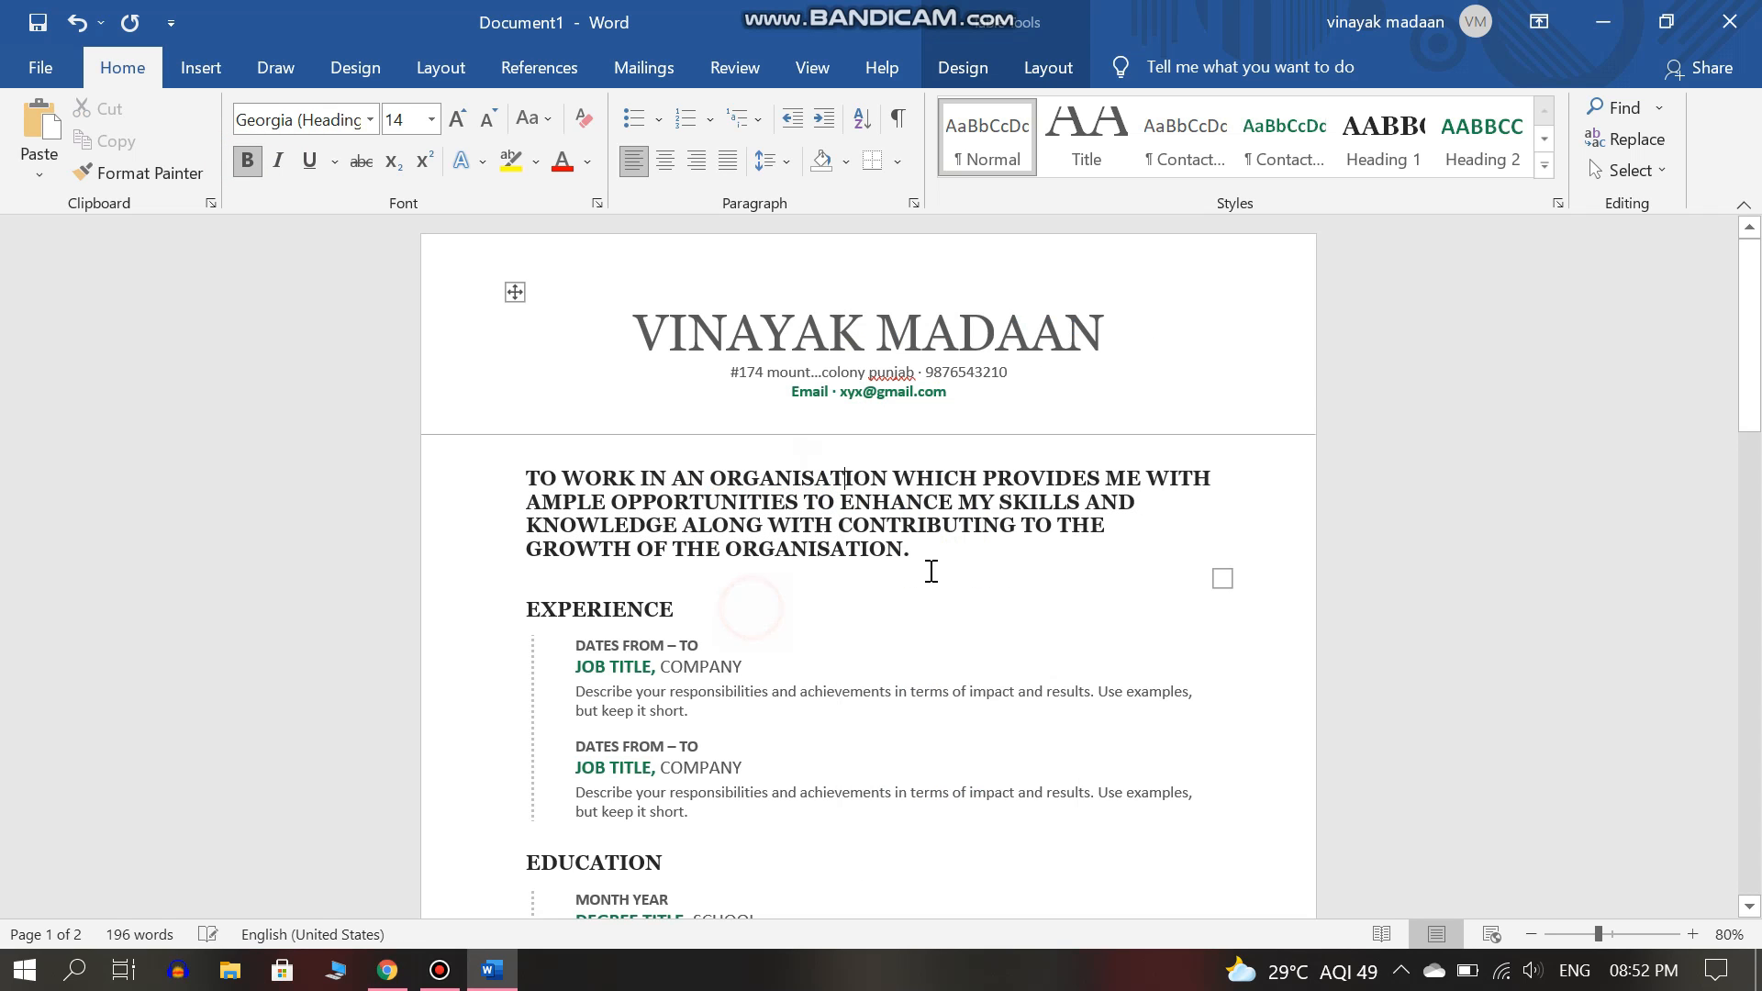
Capitalise the first letter of the state name in the address.
click(511, 609)
click(877, 375)
key(BackSpace)
text(P)
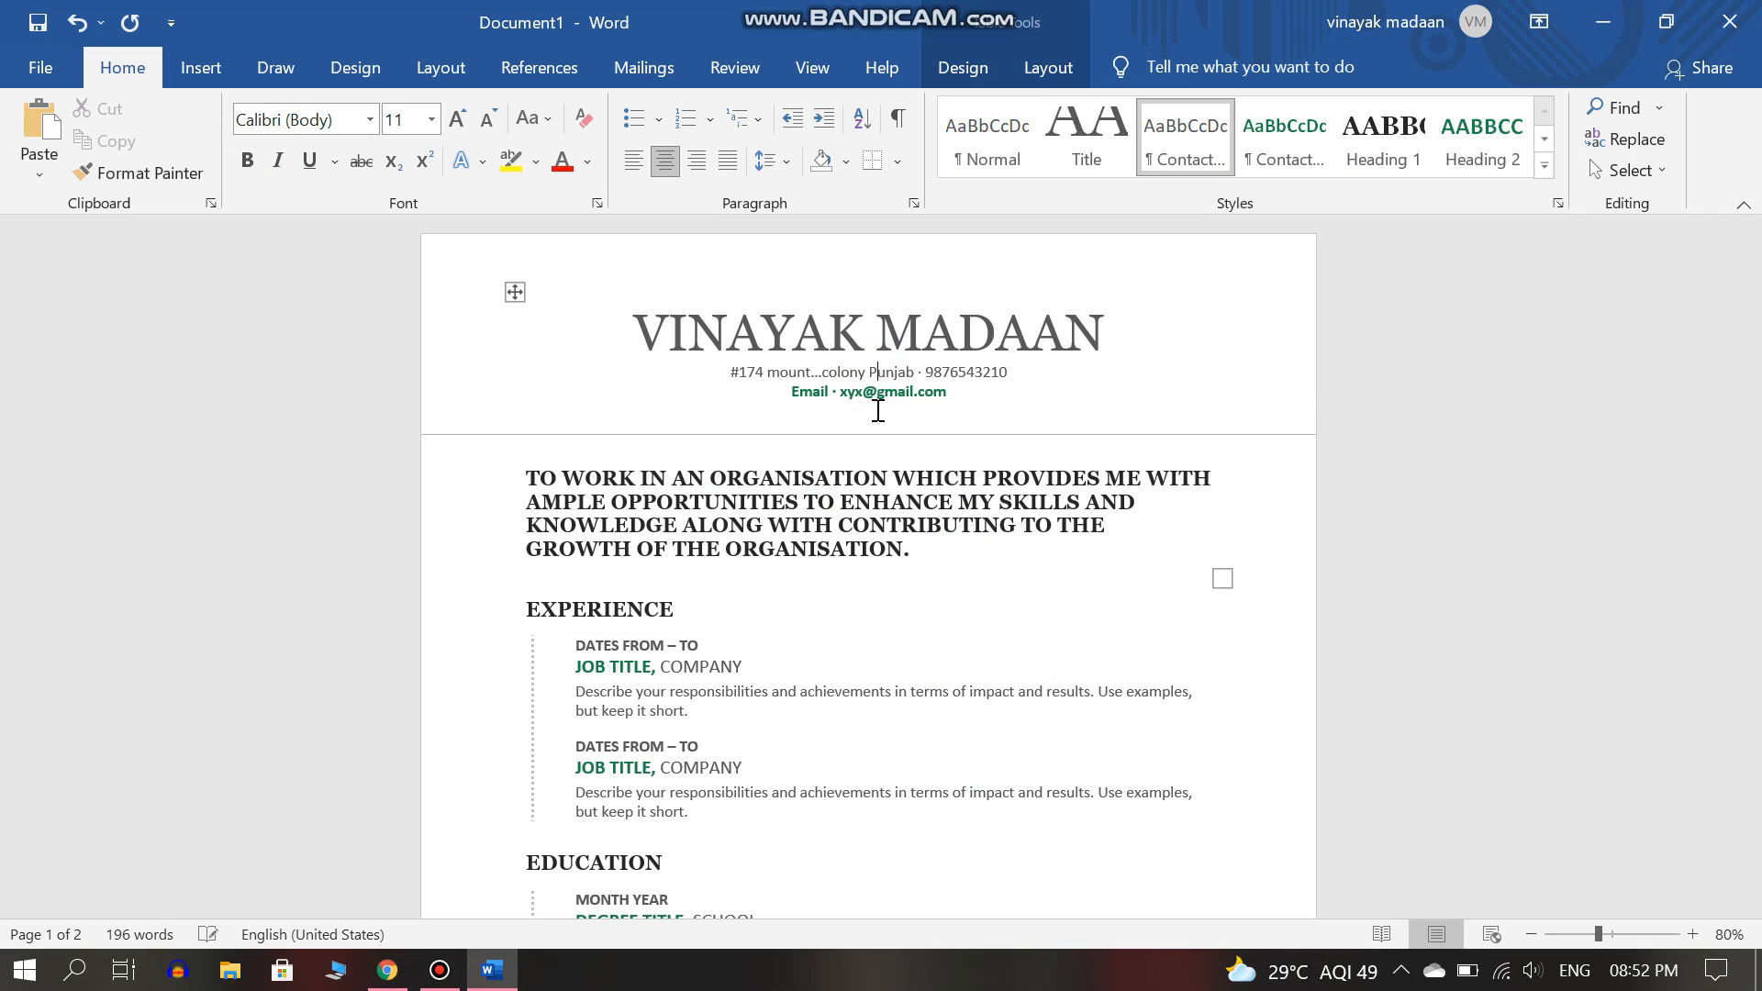
Delete the Experience section, including its heading and both job entries.
click(520, 624)
scroll(826, 601, down, 3)
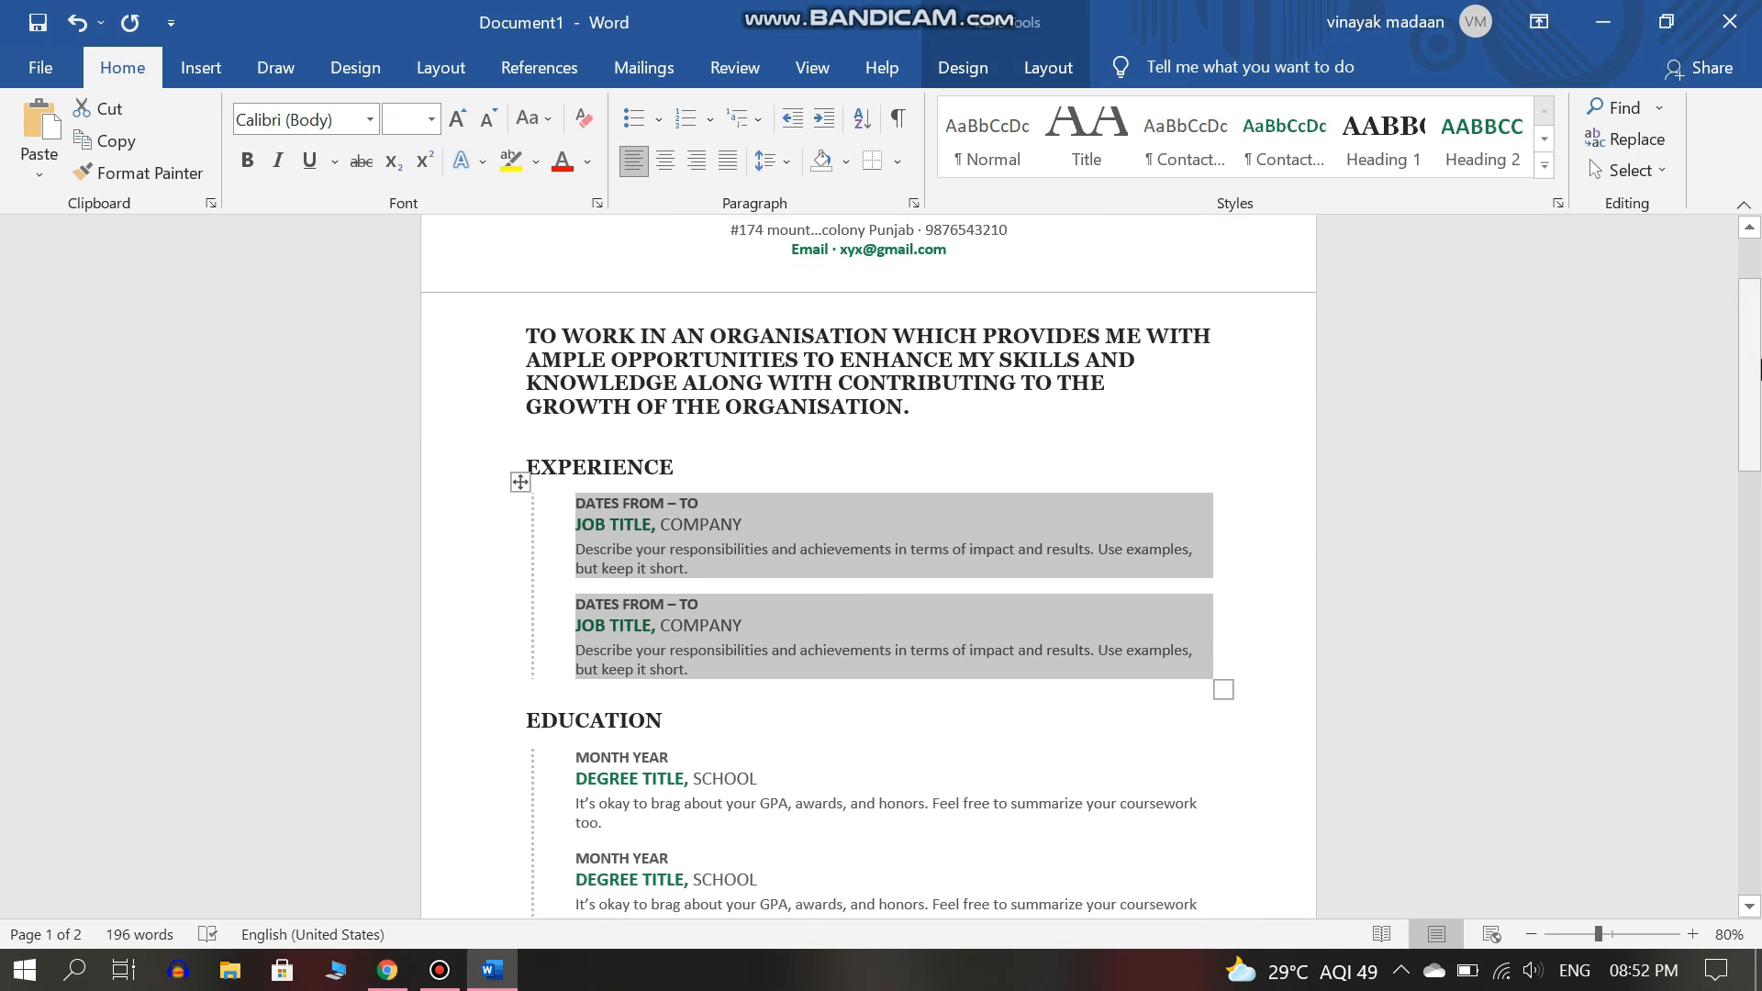
triple_click(662, 553)
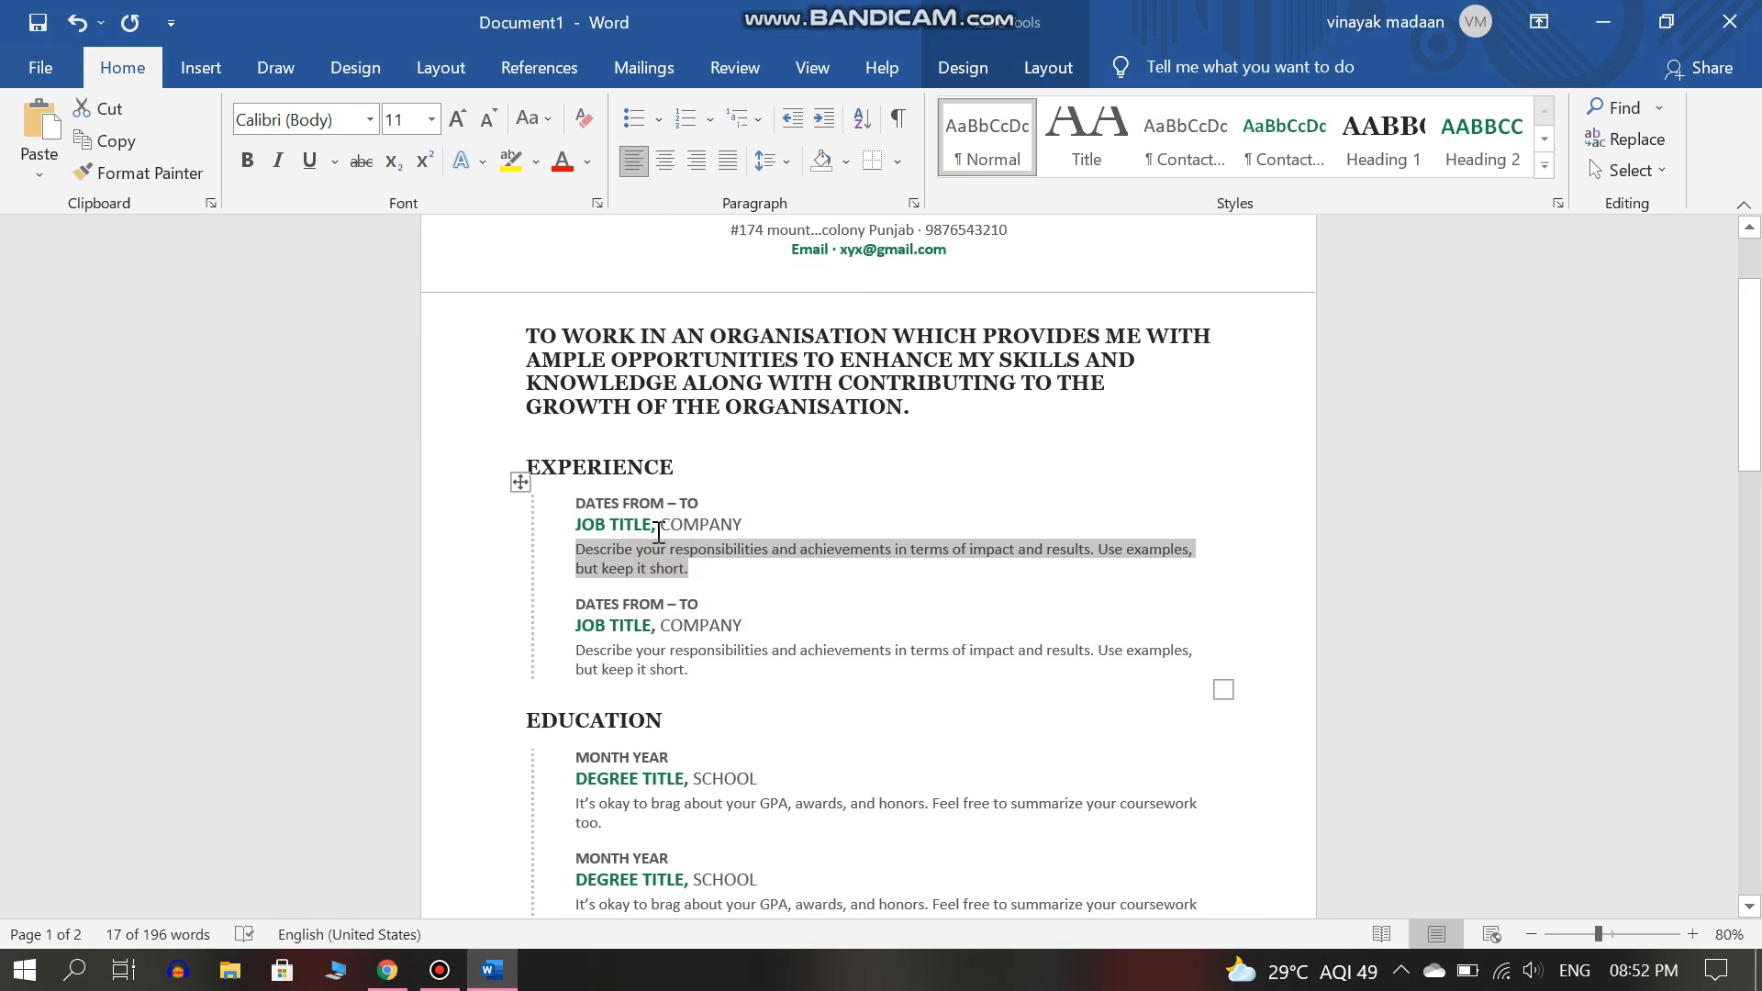
click(625, 527)
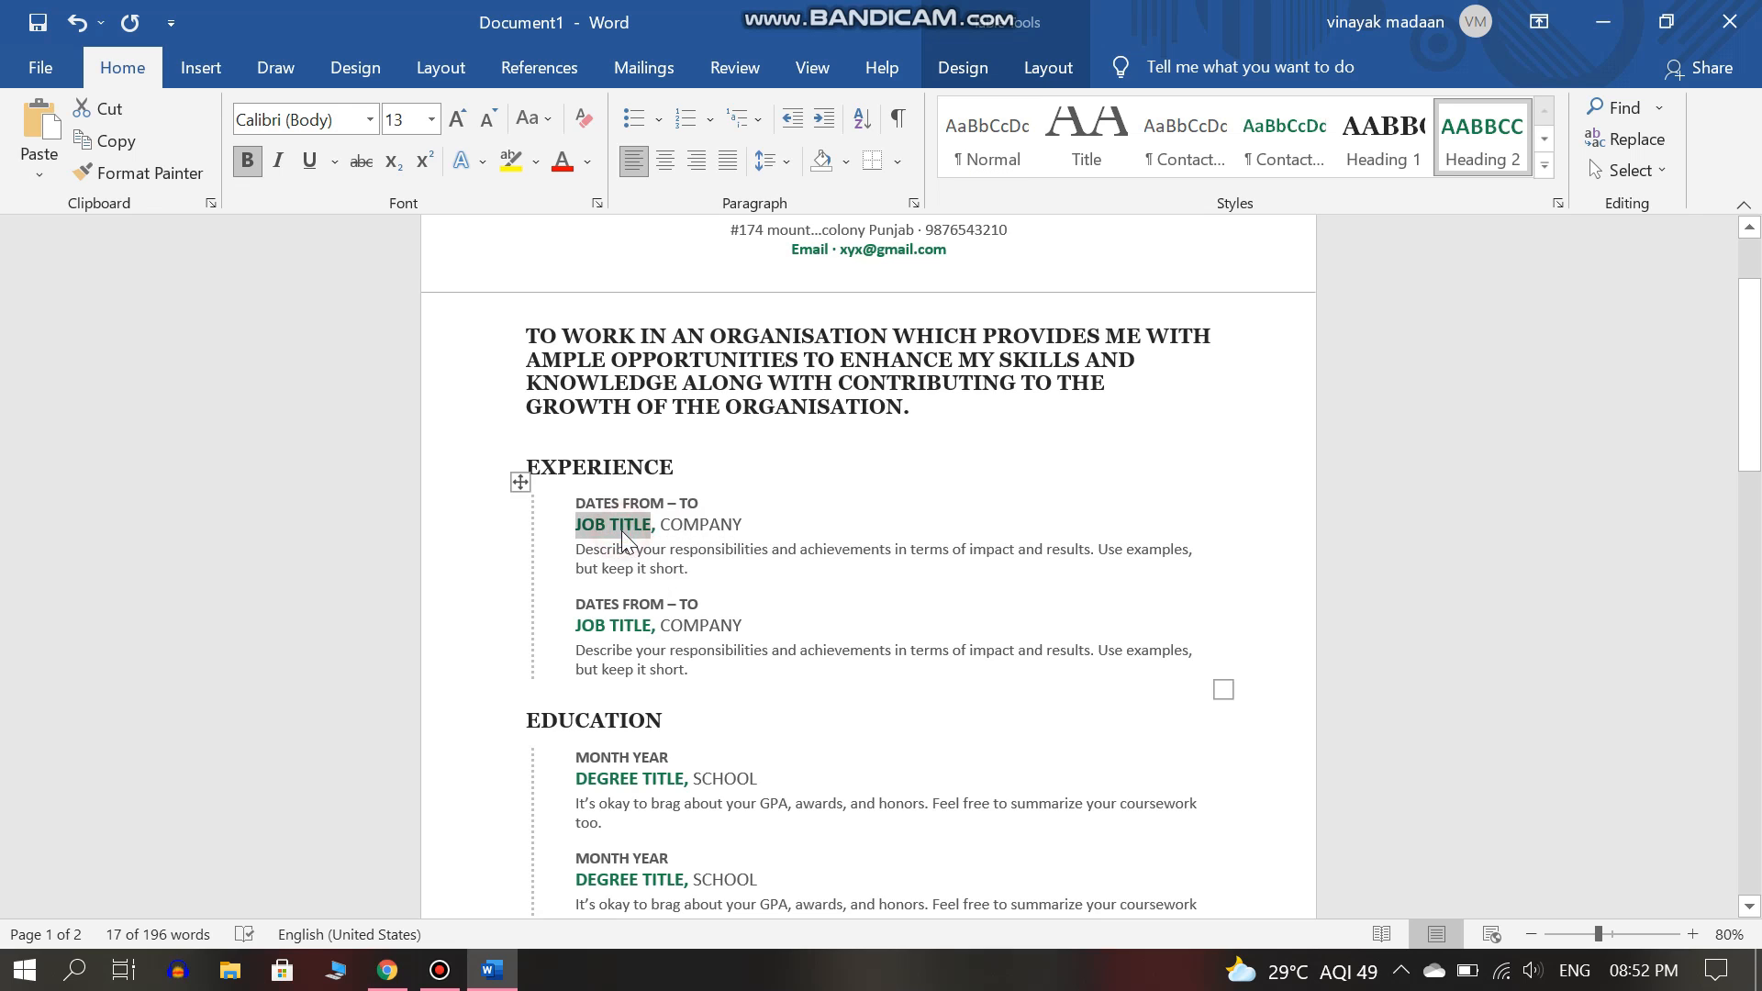
drag(692, 670, 539, 472)
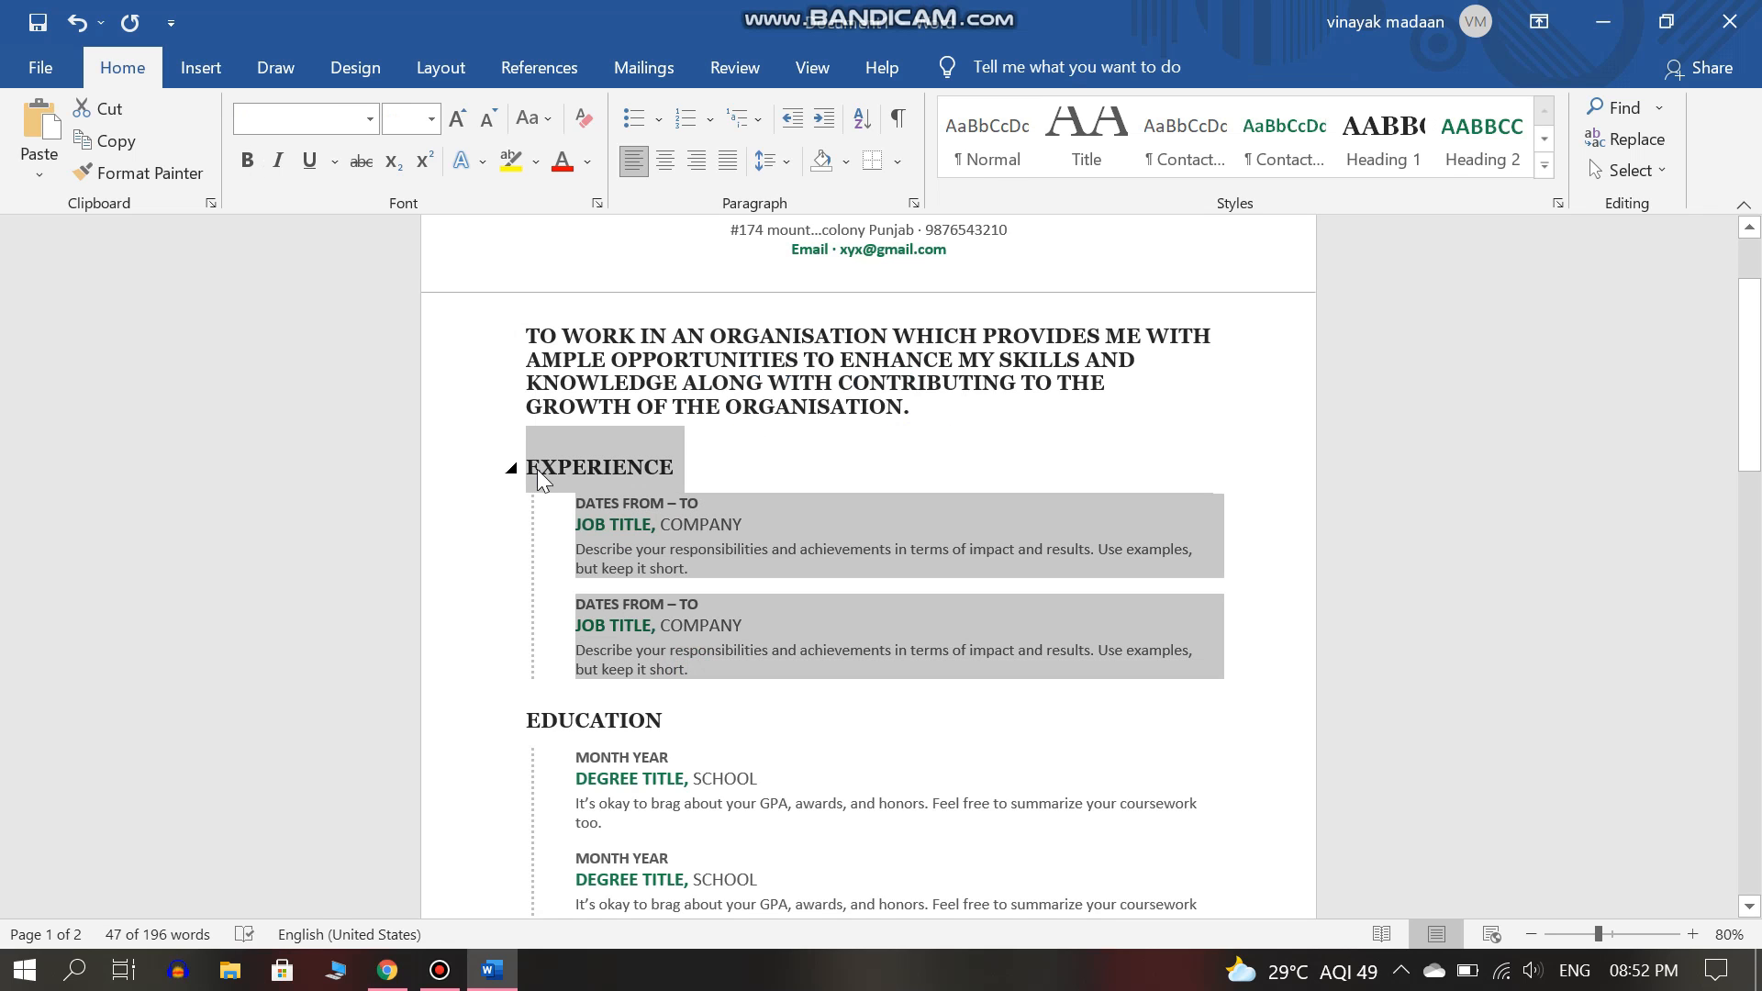
key(Delete)
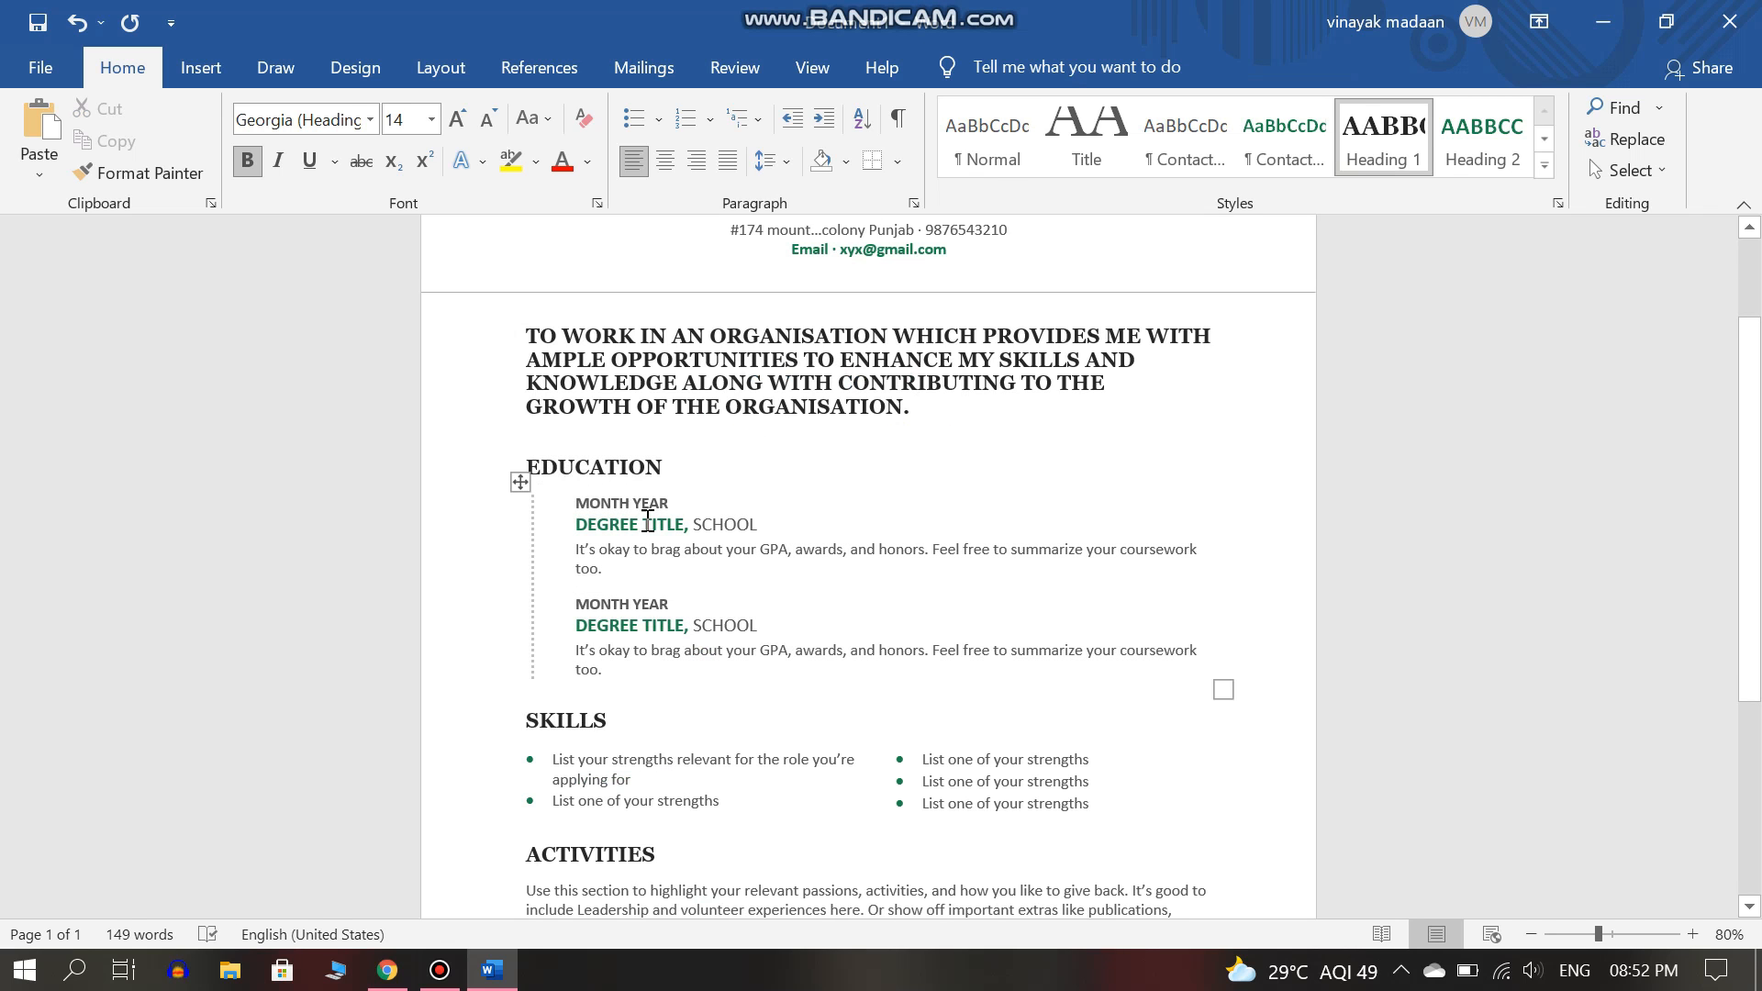
double_click(620, 500)
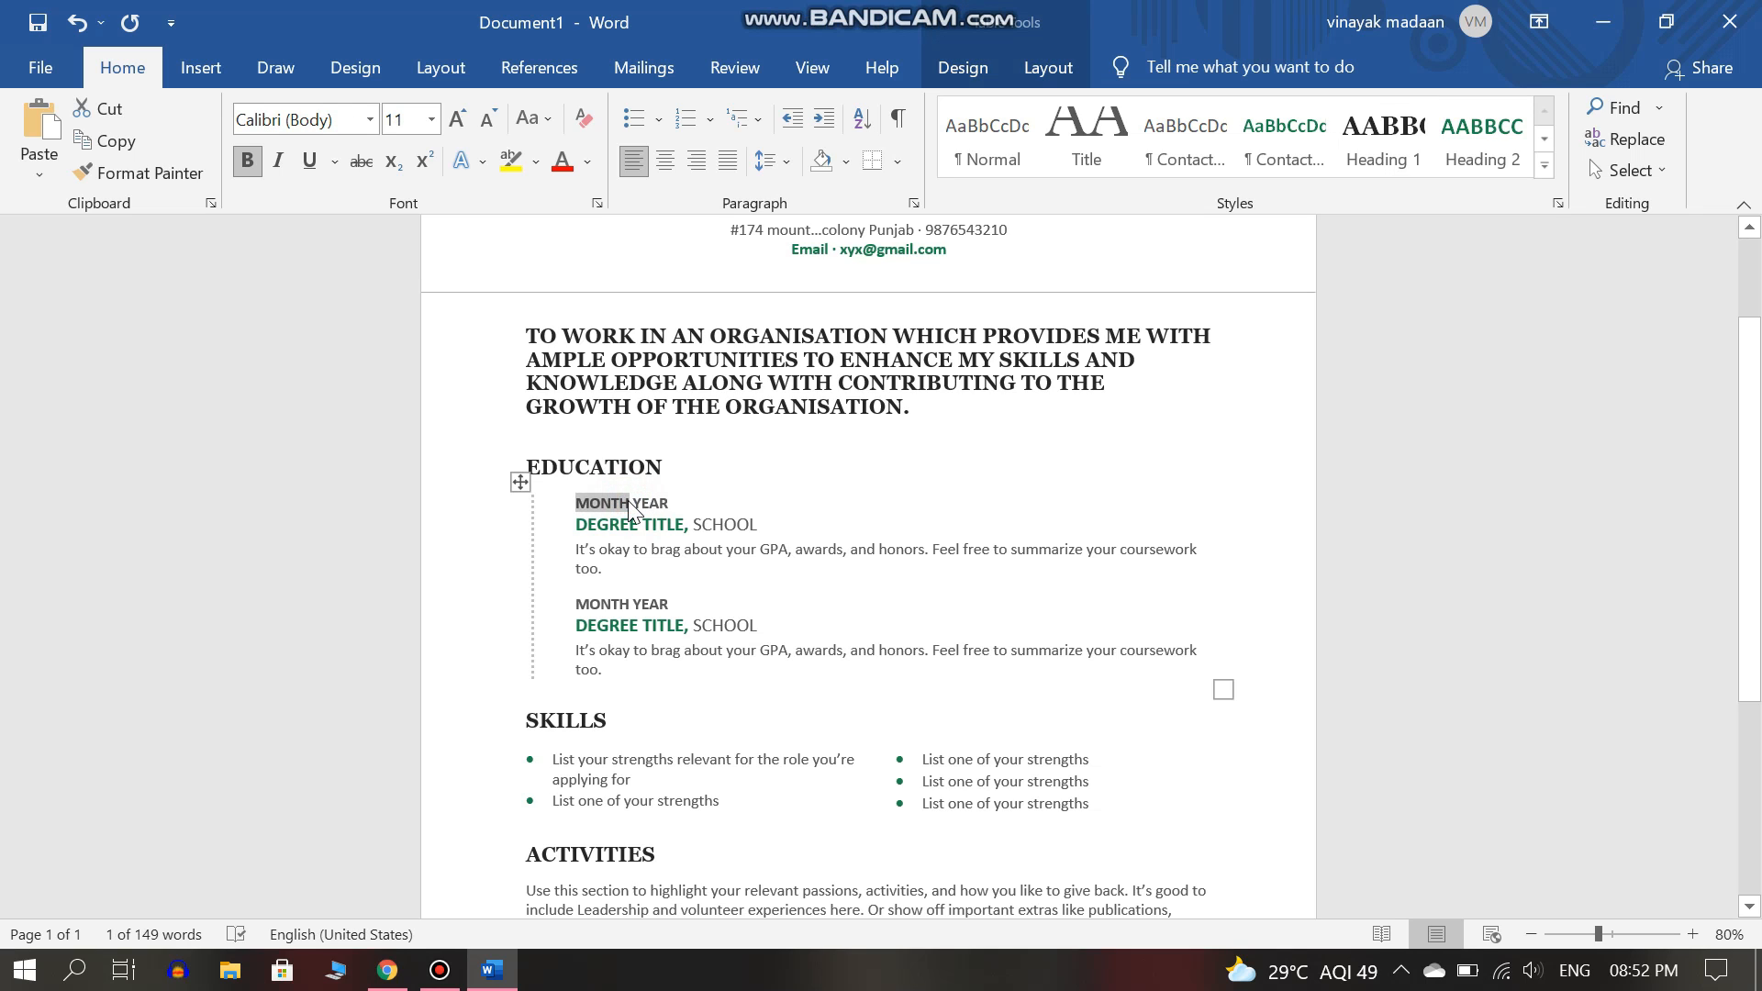
Change the first Education date from MONTH YEAR to MAY 2019.
key(Delete)
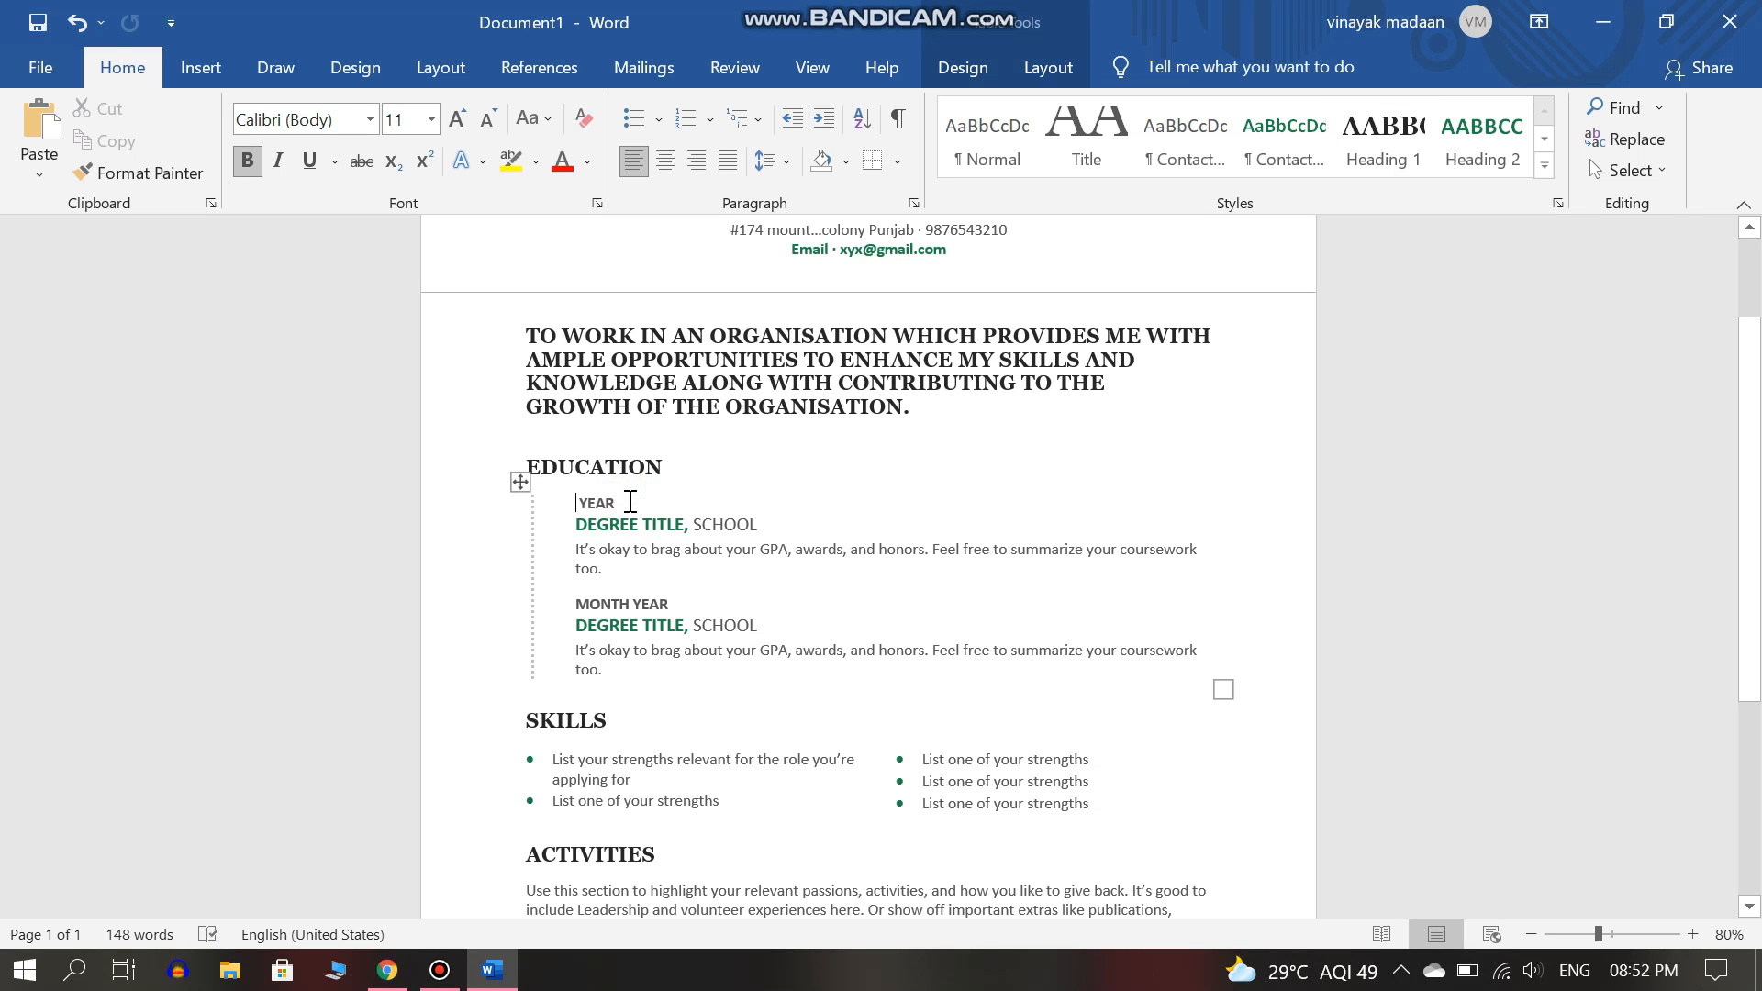
text(MAY)
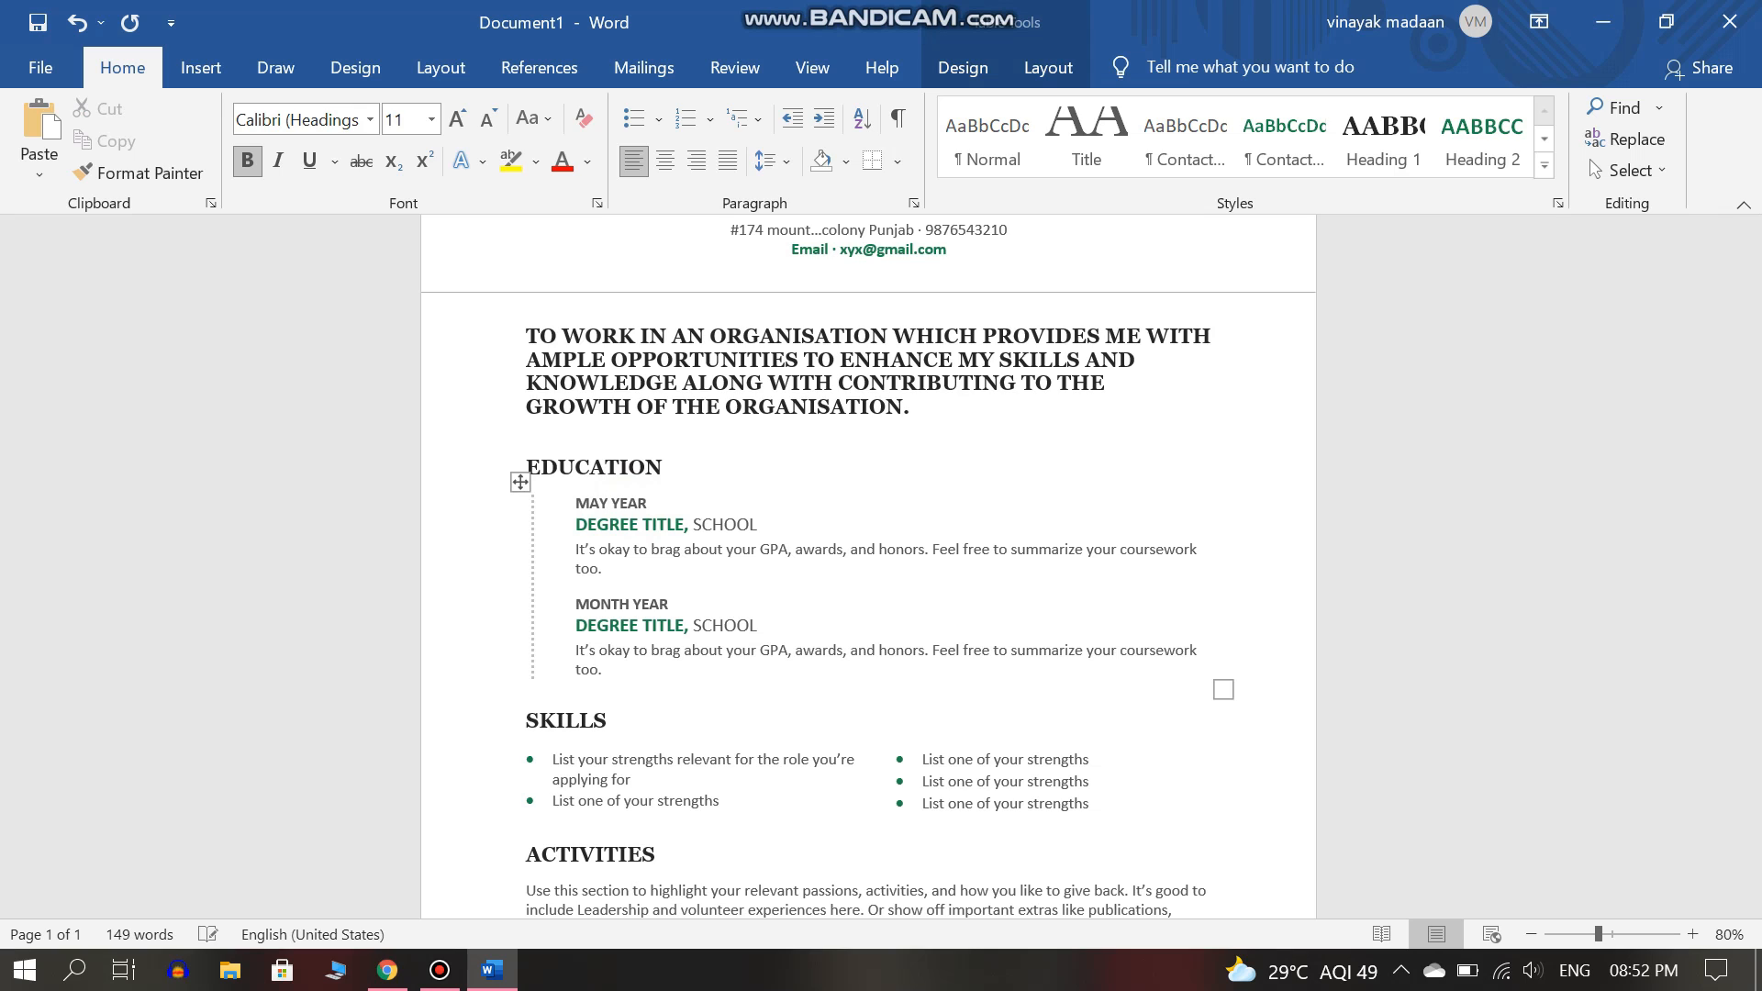
key(End)
key(ctrl+shift+Left)
key(BackSpace)
text(202)
Enter HOTEL MANAGEMENT as the degree and HCMI as the school.
click(680, 529)
key(BackSpace)
key(BackSpace)
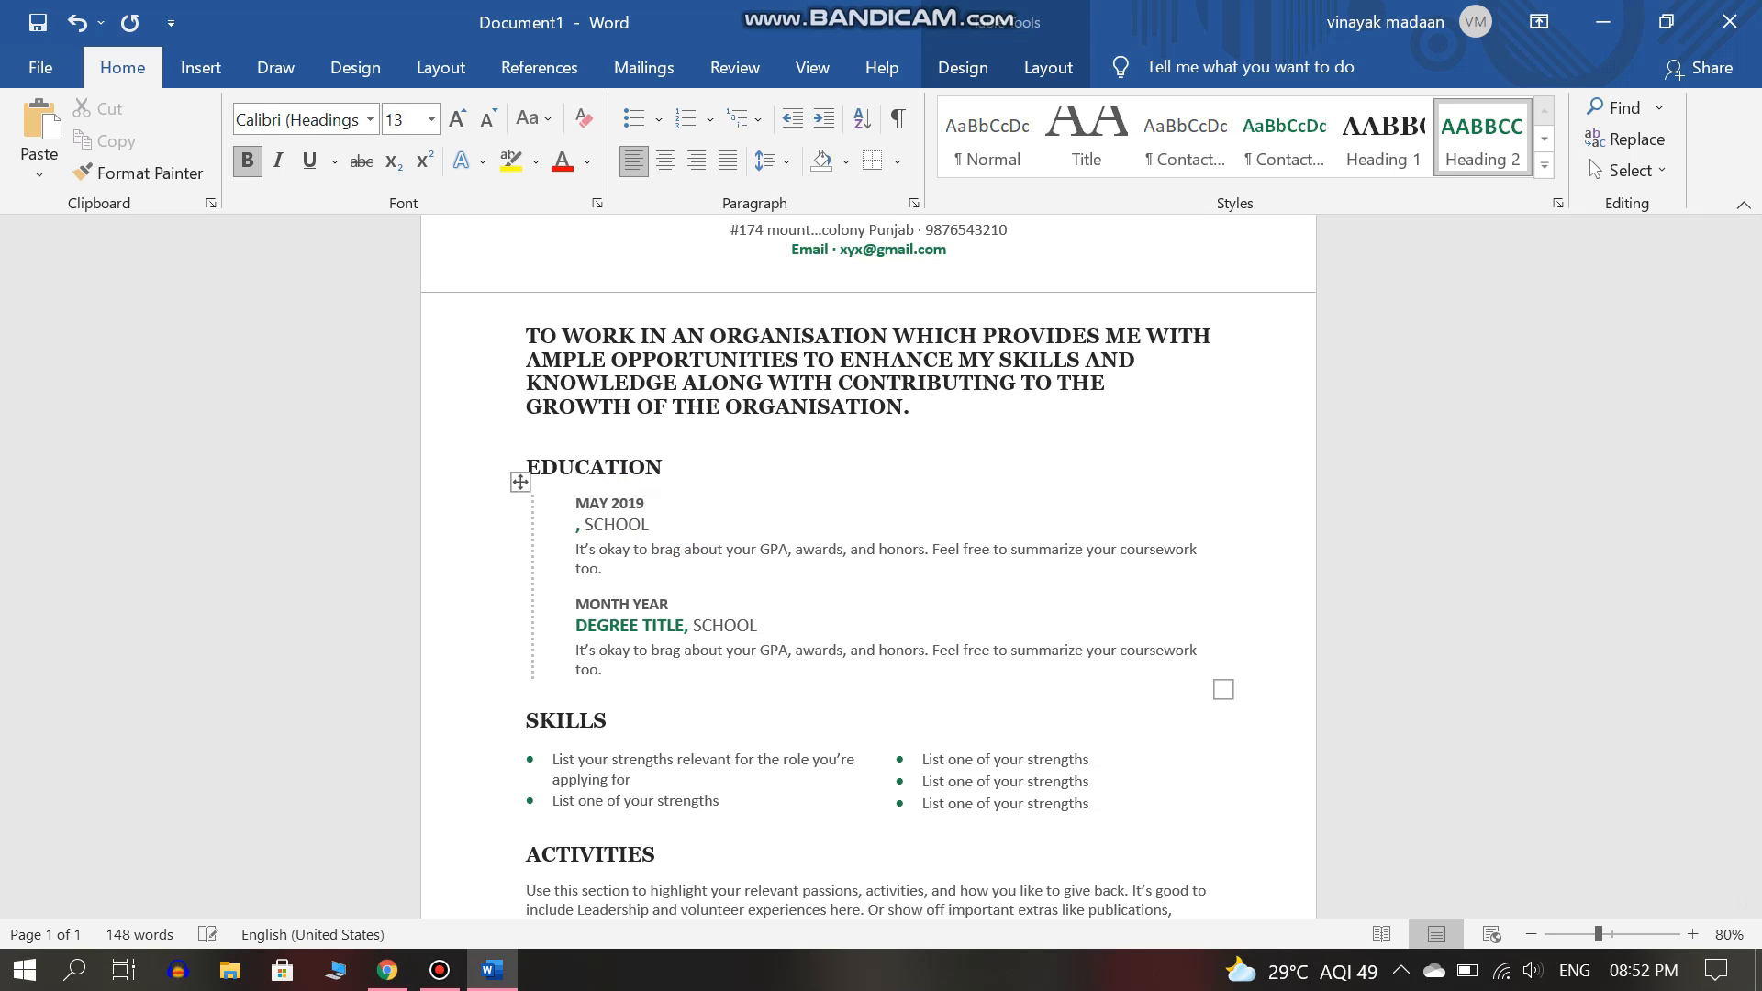
text(HOTEL AM)
key(BackSpace)
key(BackSpace)
text(MANAGEMENT)
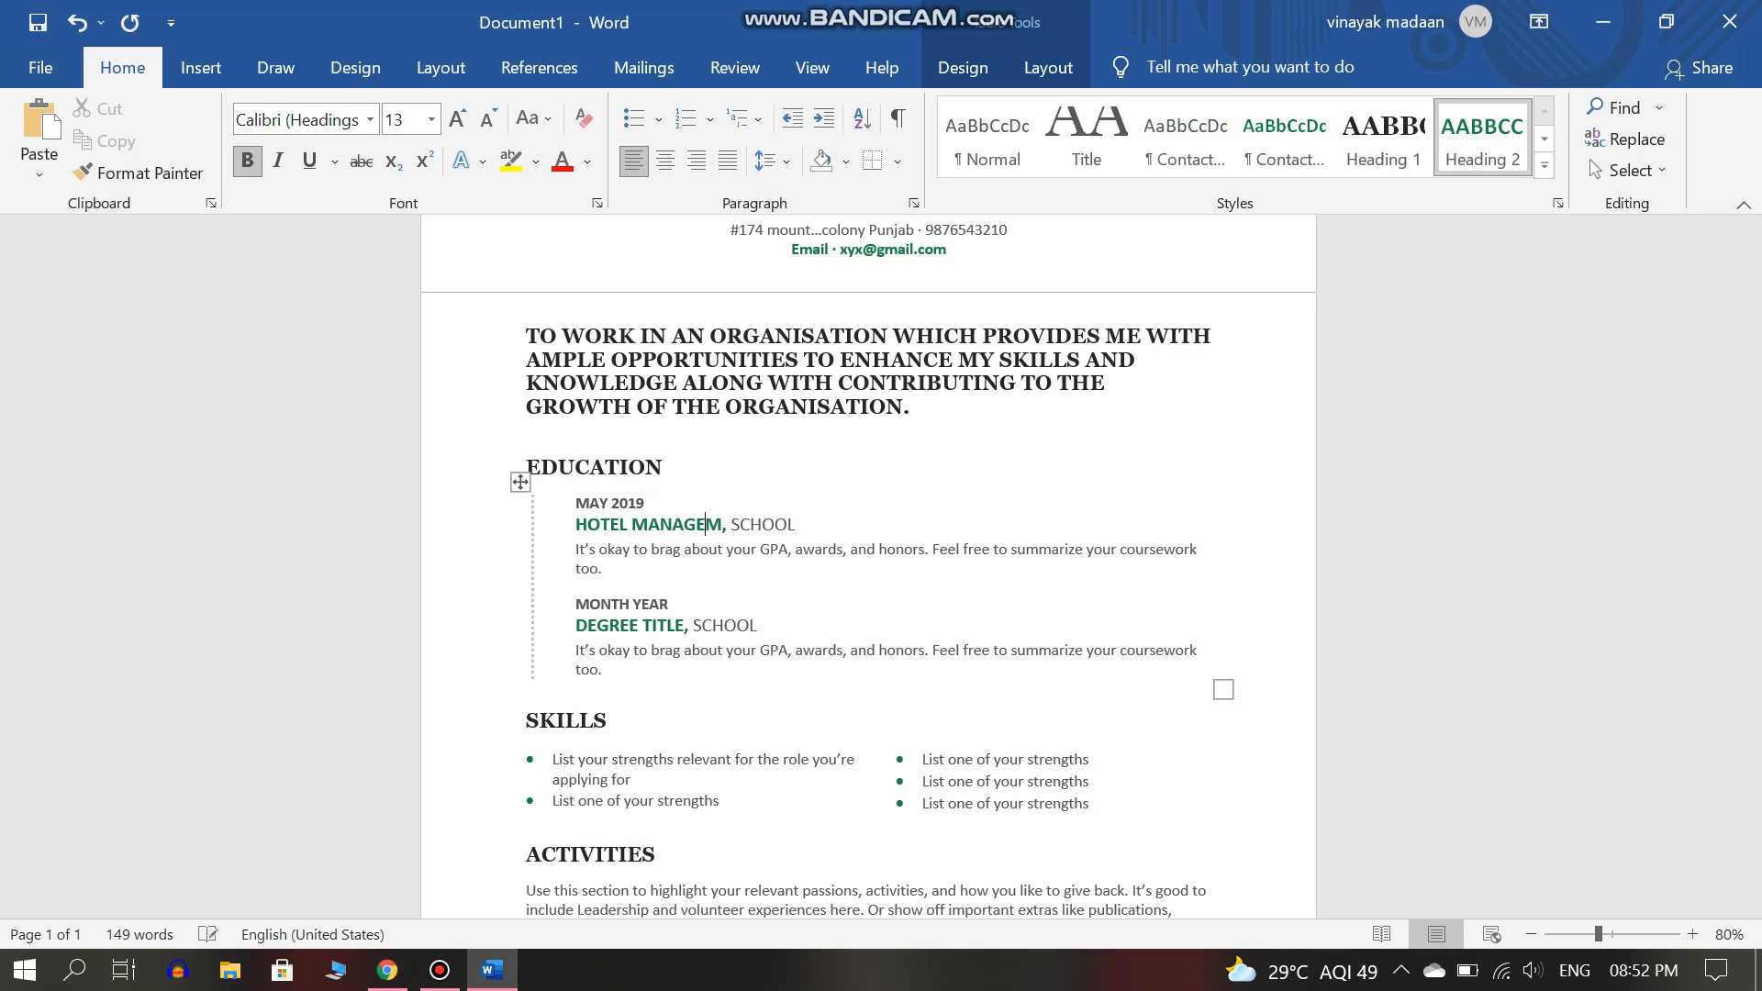
key(Right)
key(Right)
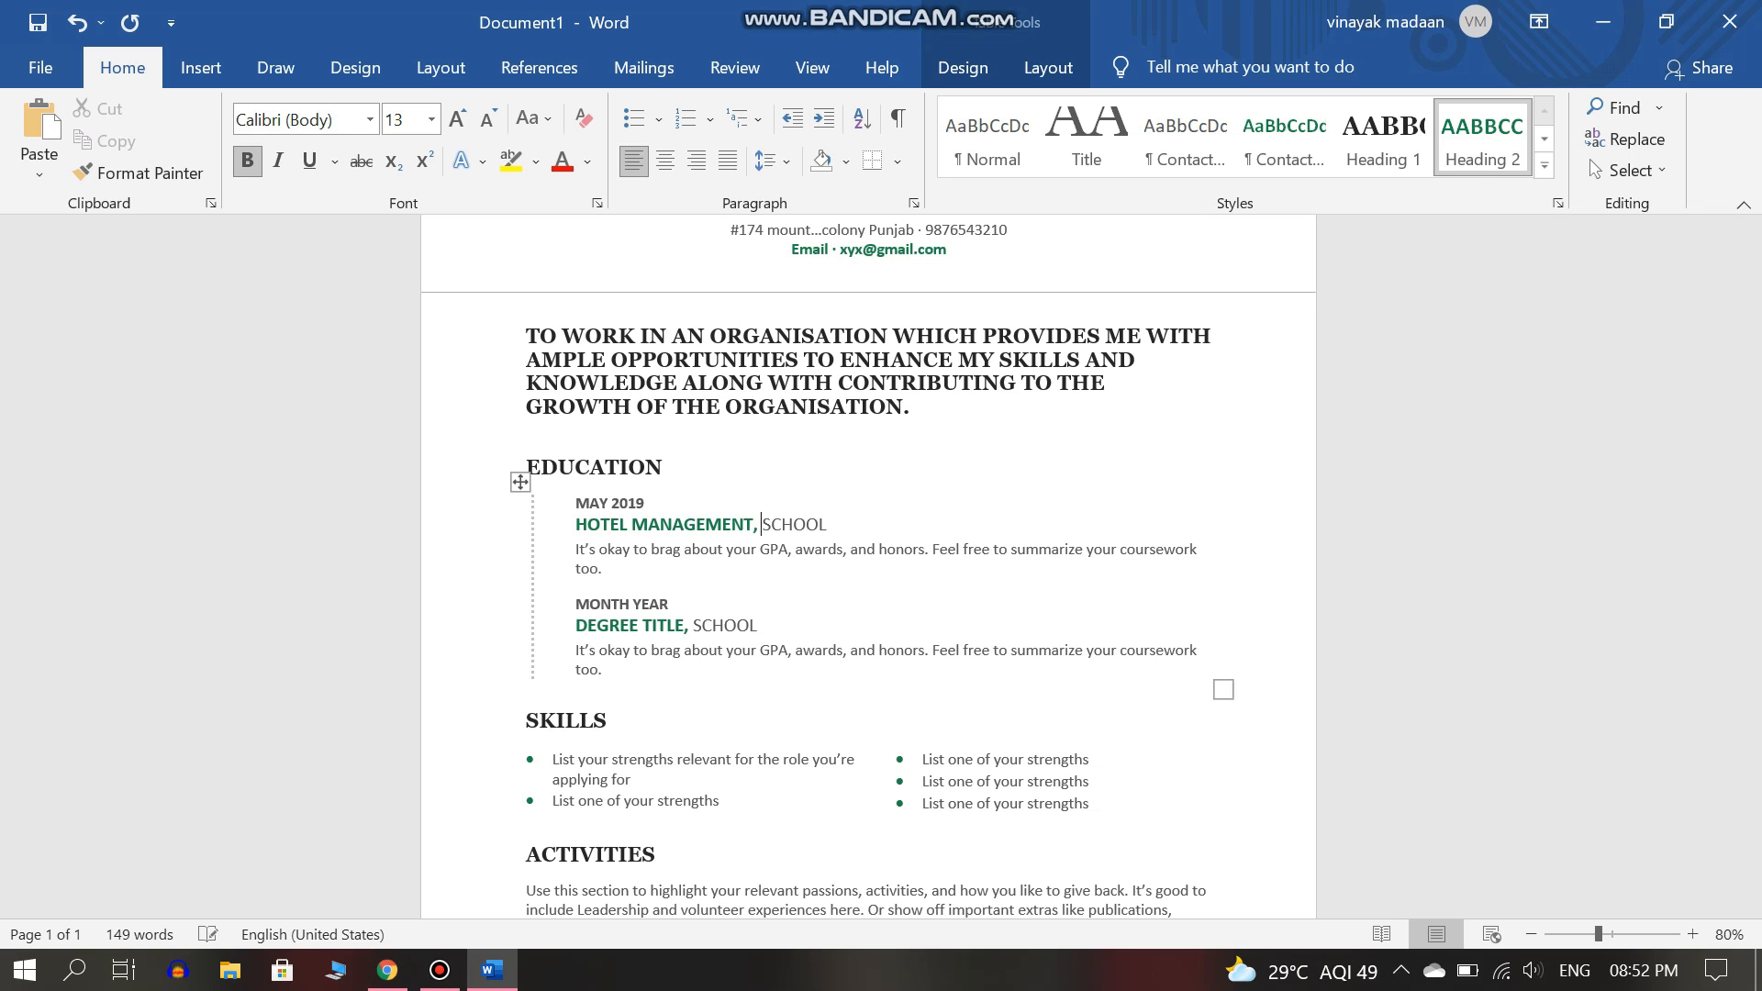
key(shift+End)
key(Delete)
text(HO)
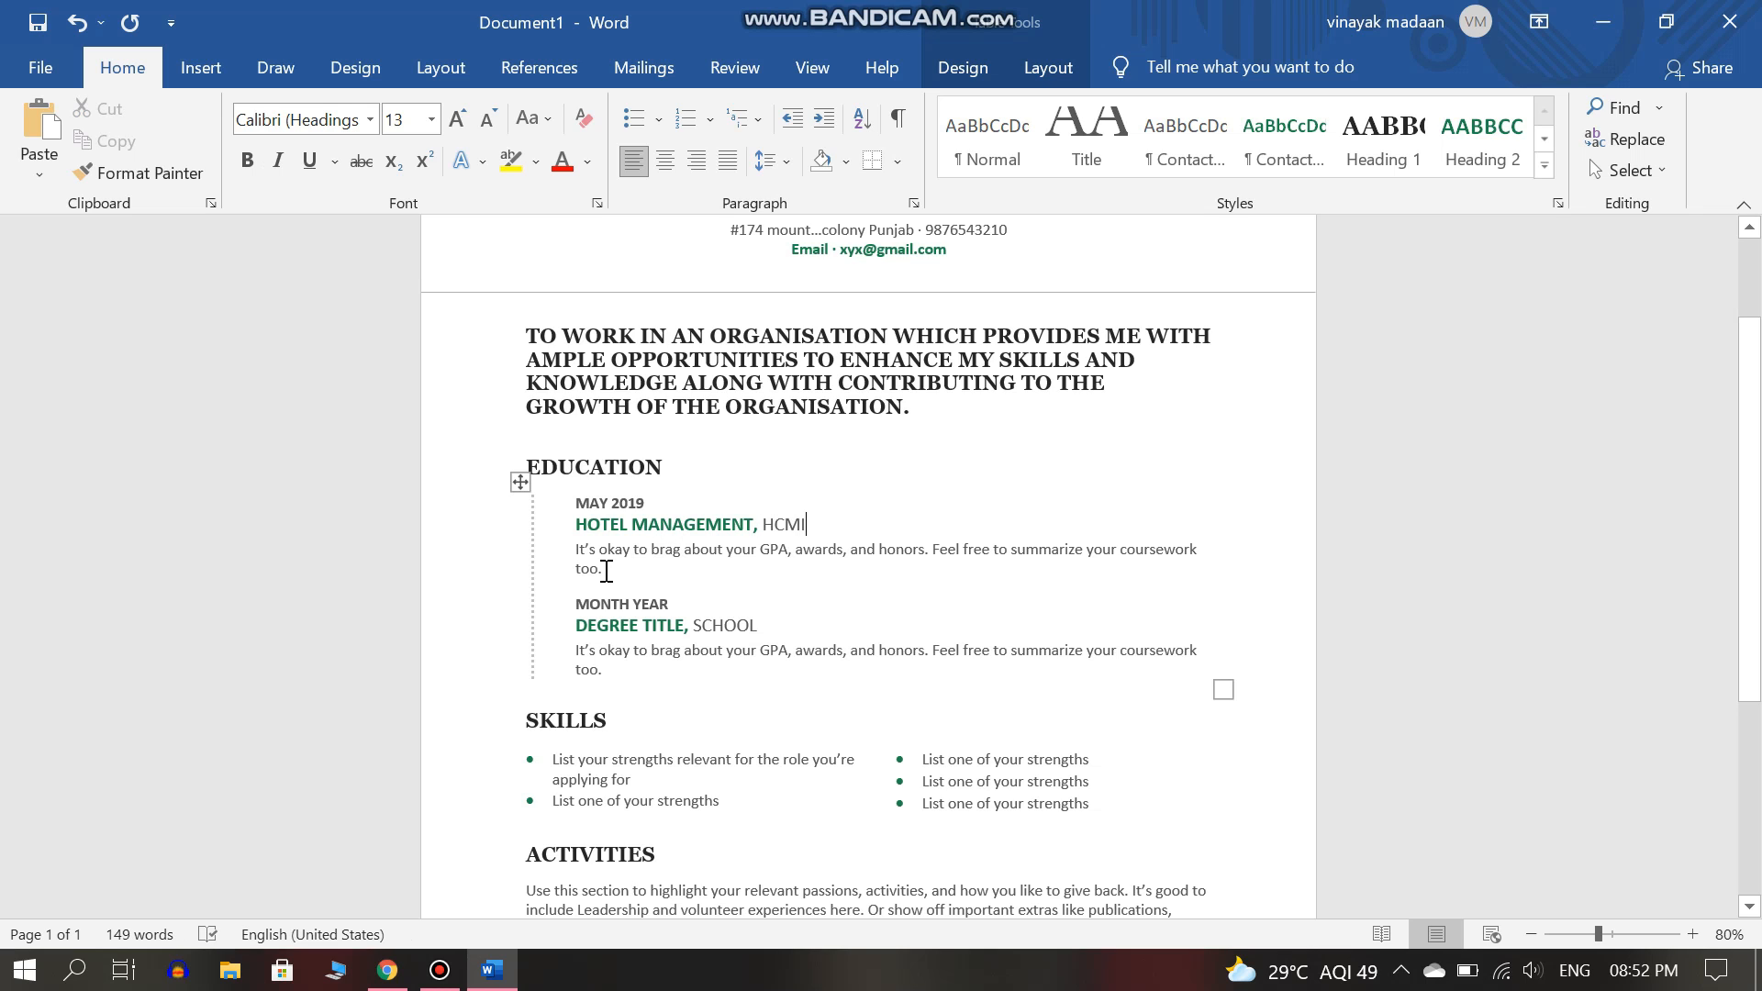
Replace the first entry's coursework description with '68% overall'.
triple_click(601, 569)
key(Delete)
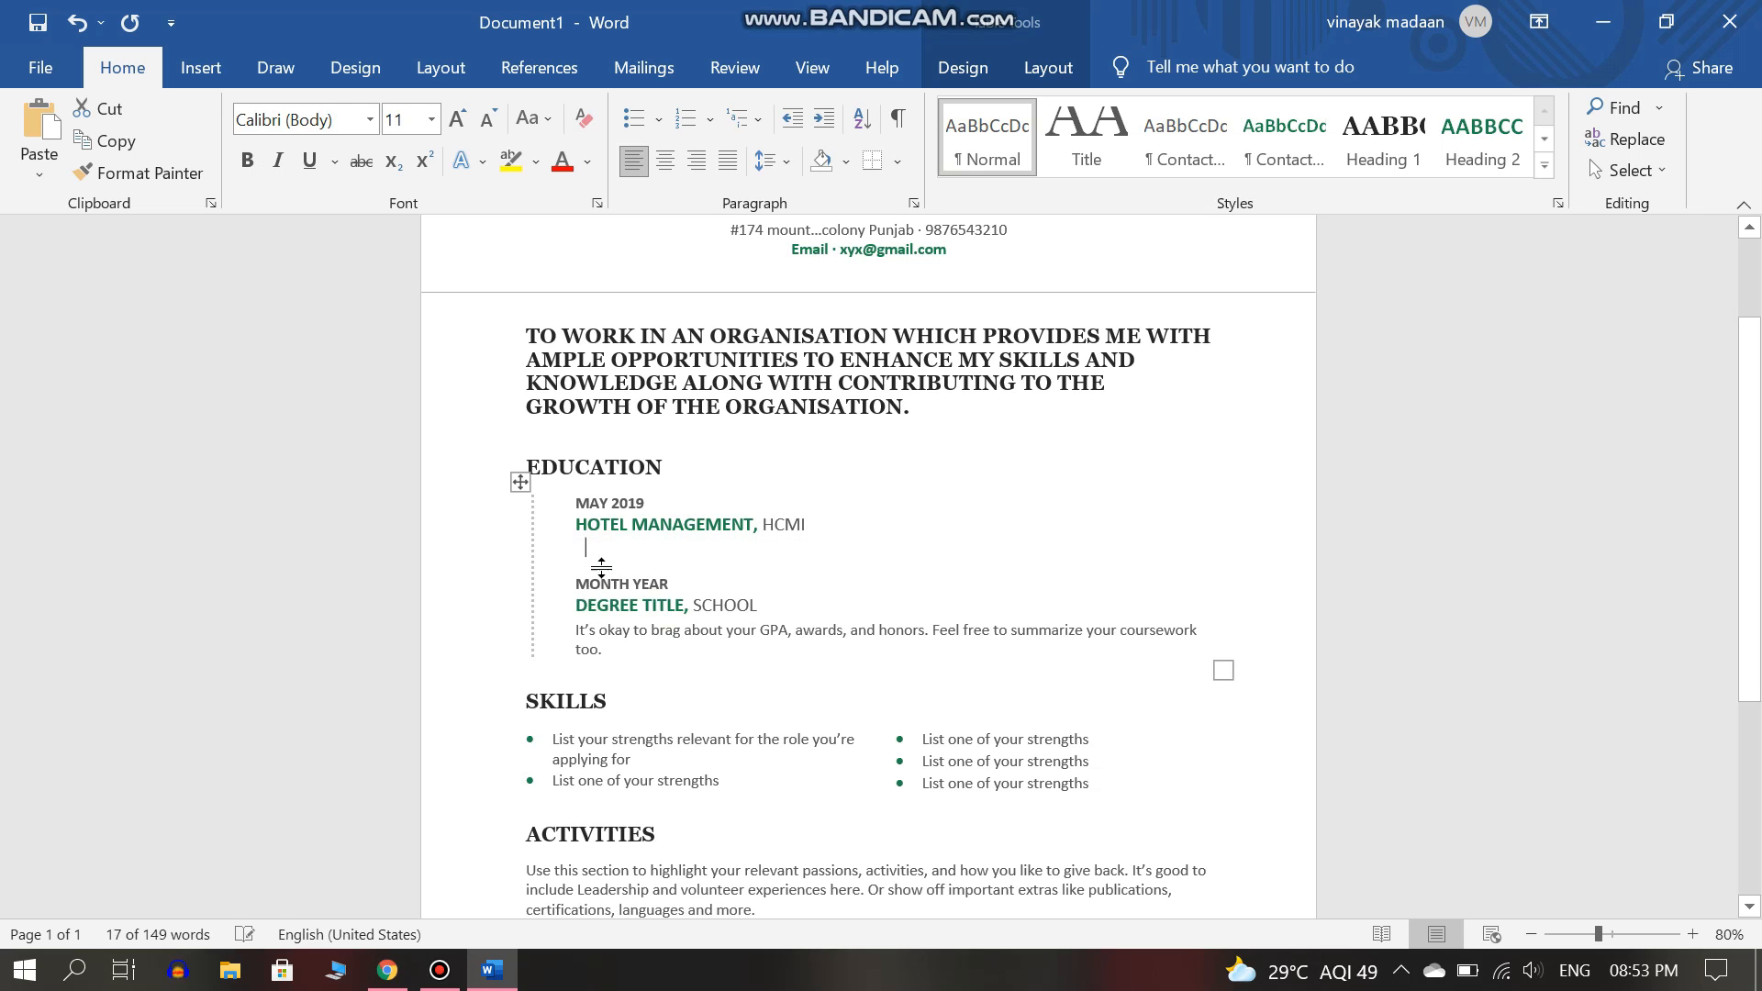
text(p)
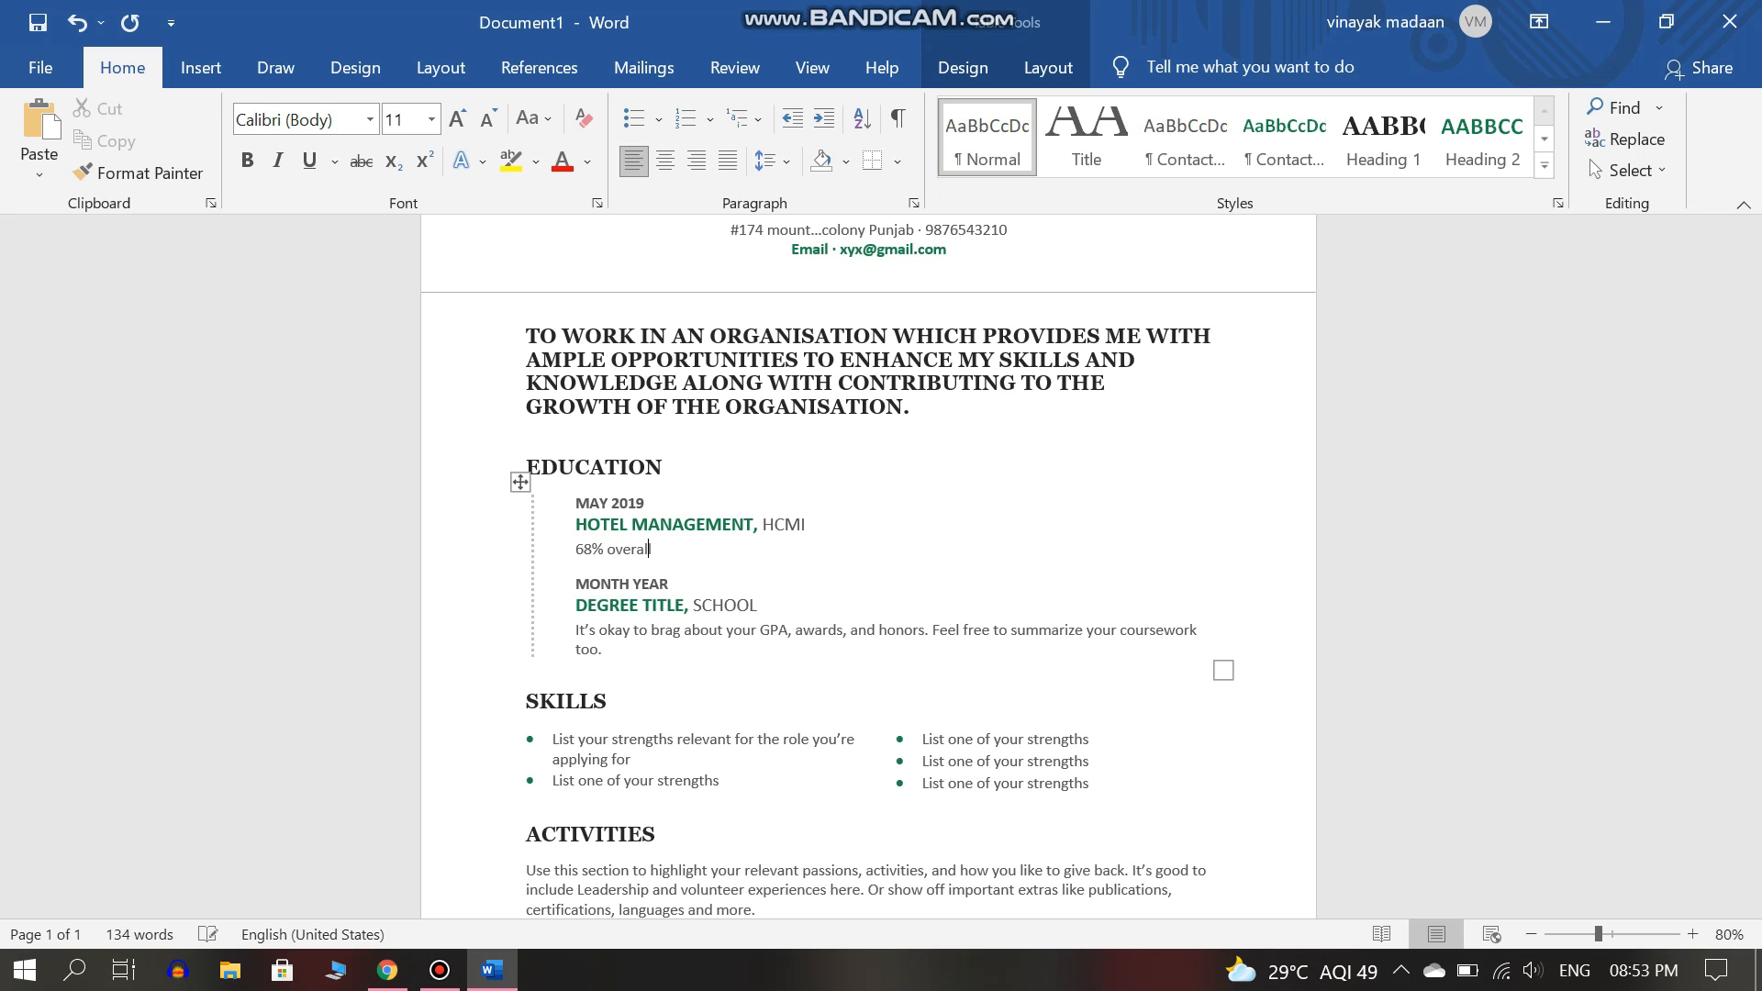
Set the second Education date to MAY 2015, 12TH, adding commas there and before GRADUATION.
drag(632, 584, 575, 584)
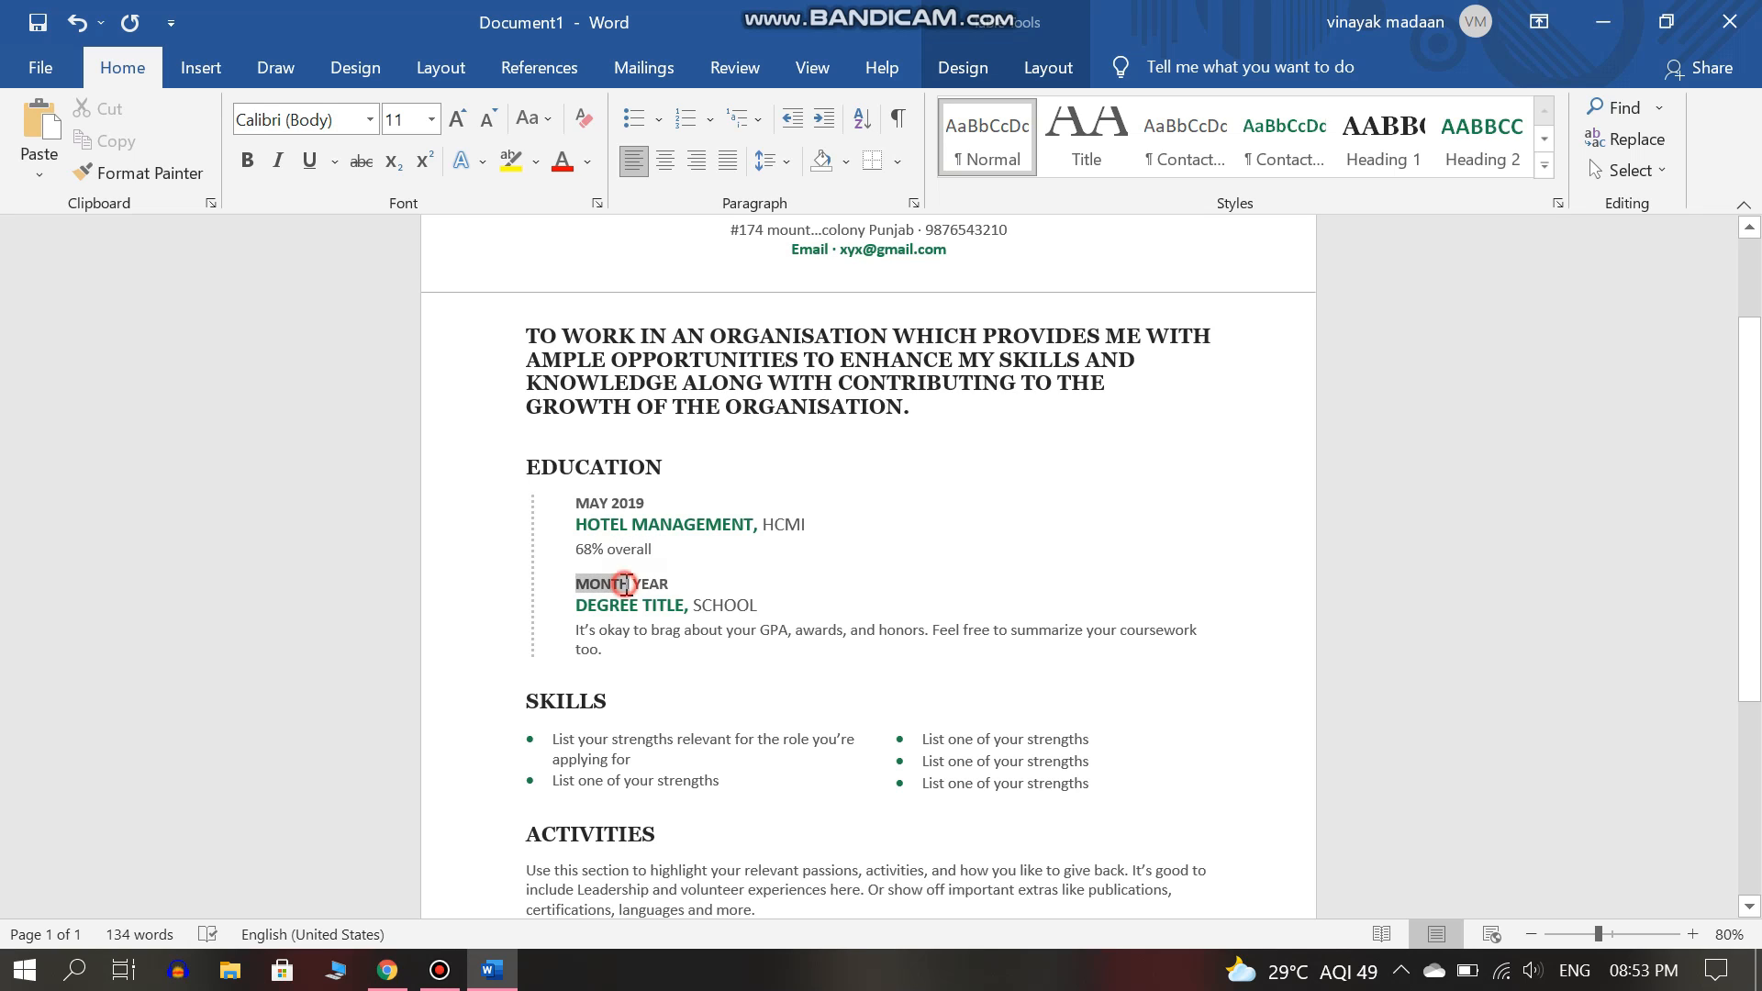
text(12)
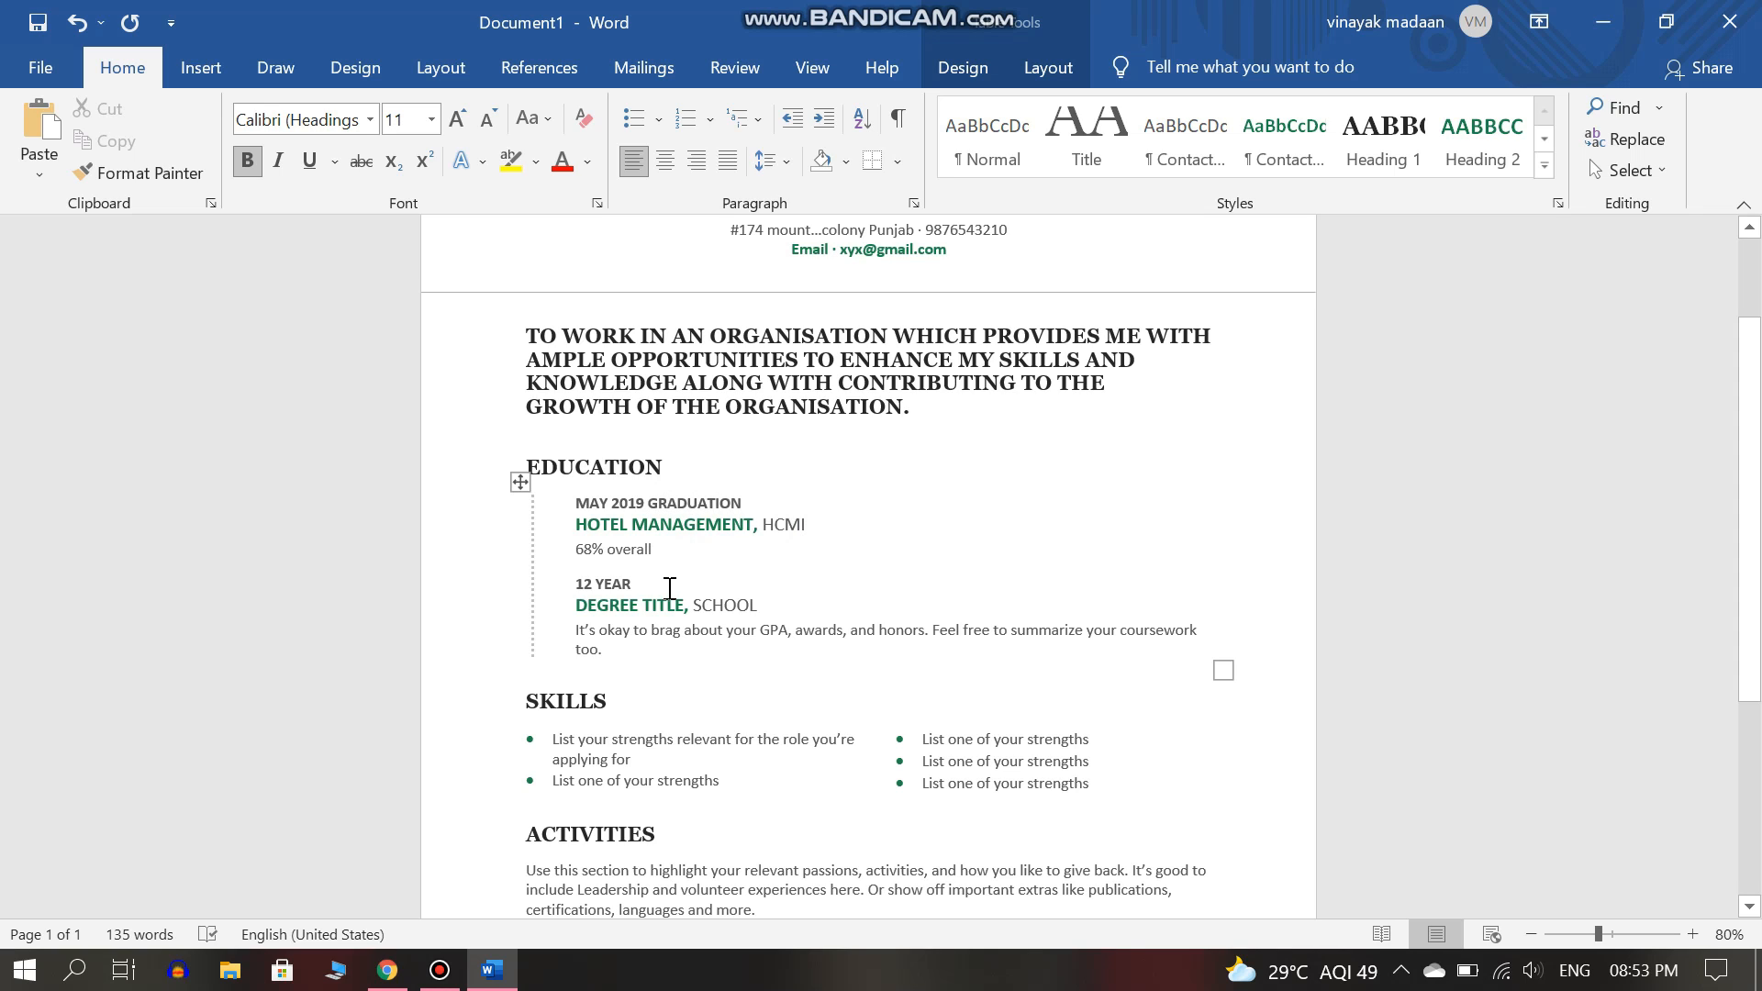
double_click(632, 583)
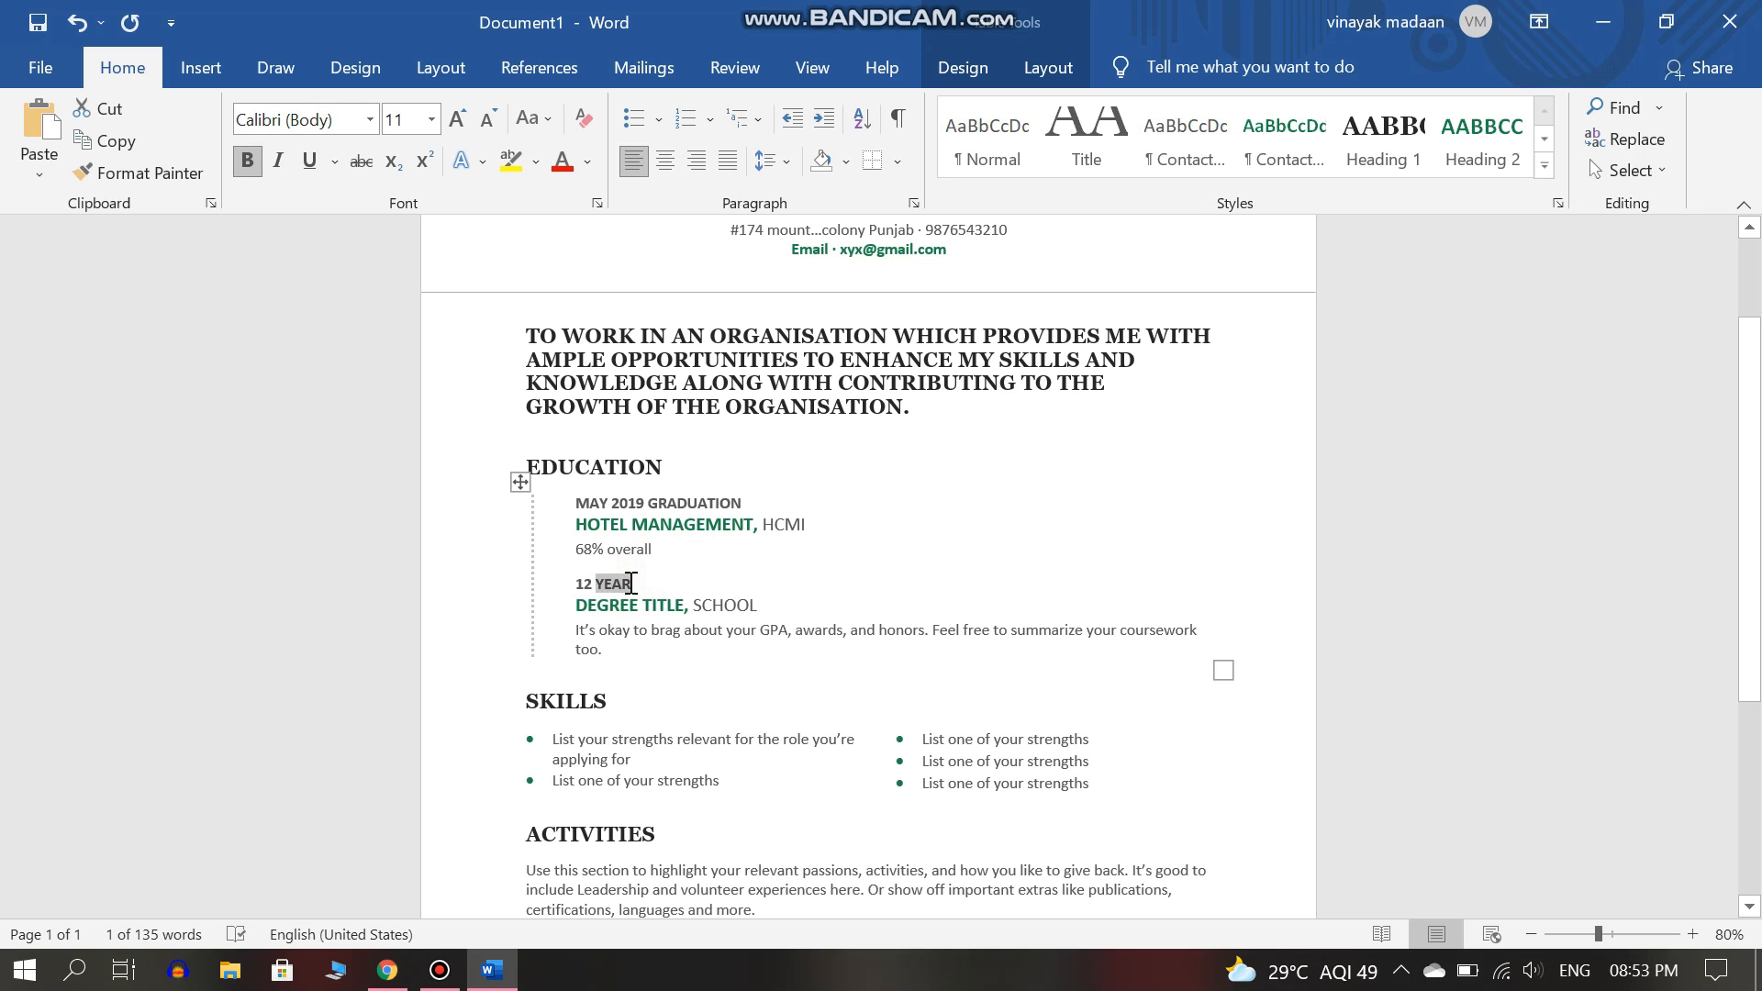
key(BackSpace)
key(BackSpace)
text(th)
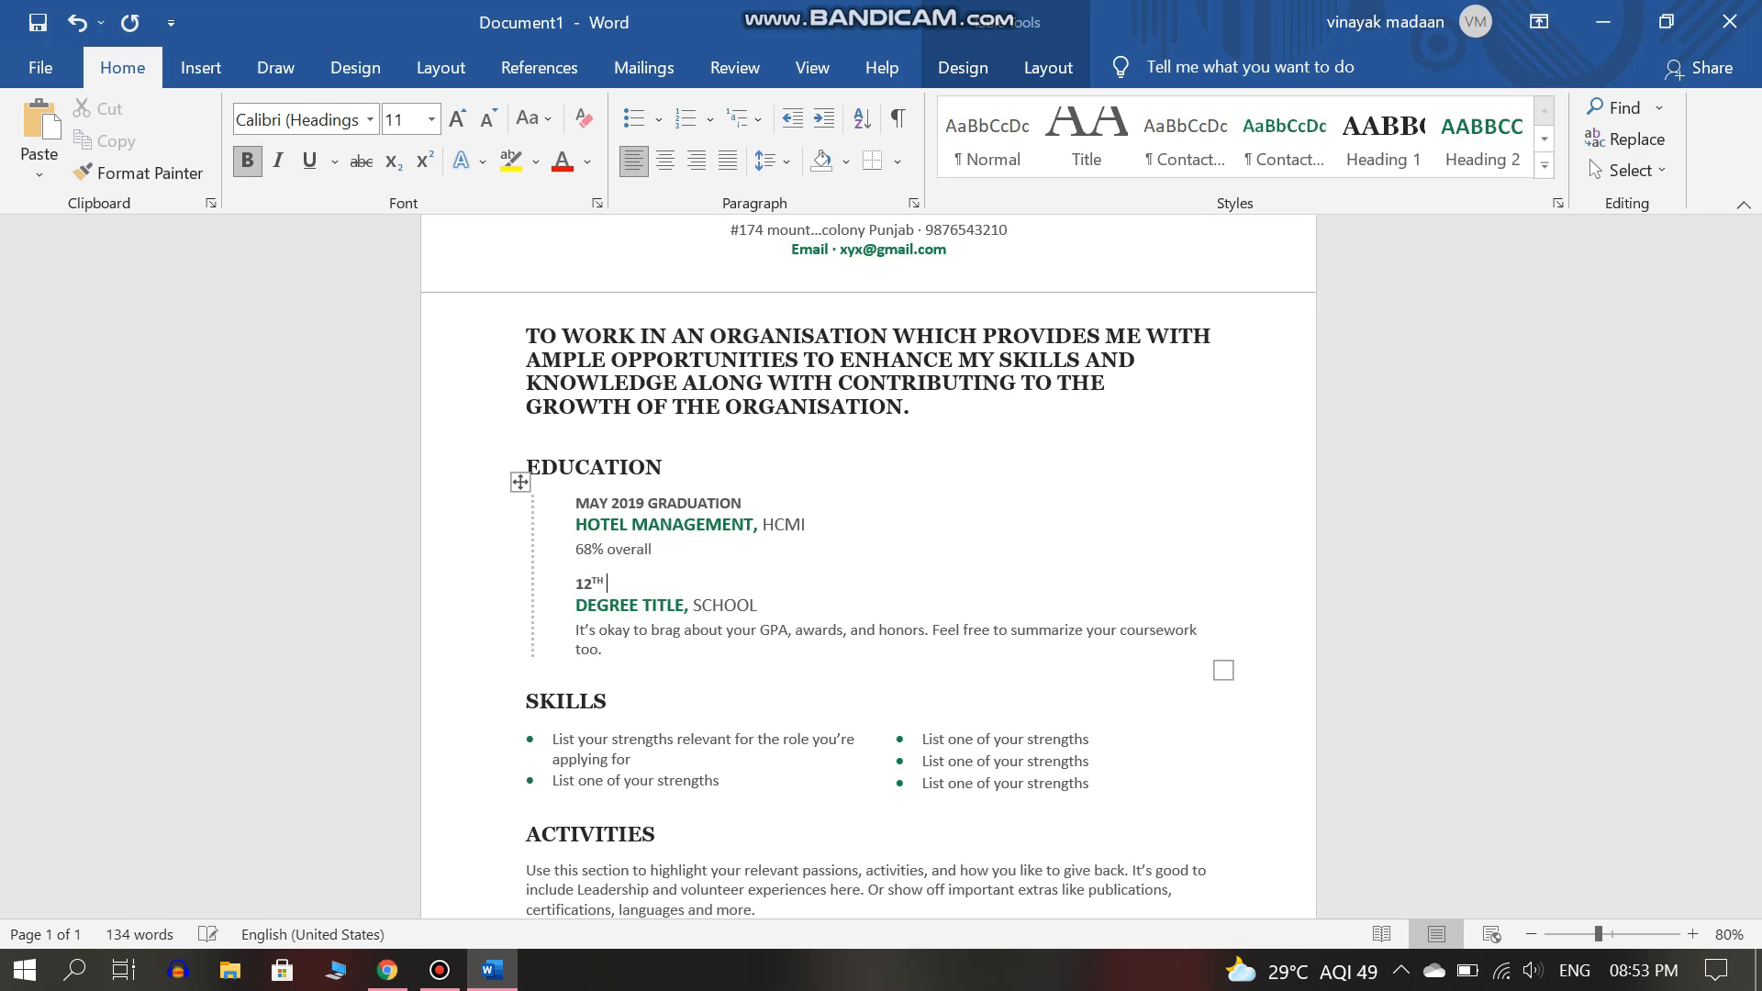
text( 2015)
click(647, 585)
text(,)
click(651, 505)
text(,)
Enter SENIOR SECONDARY as the degree and DAV SCHOOL as the school.
click(677, 607)
key(BackSpace)
key(Right)
key(Right)
text(SENIOR SECONDARY)
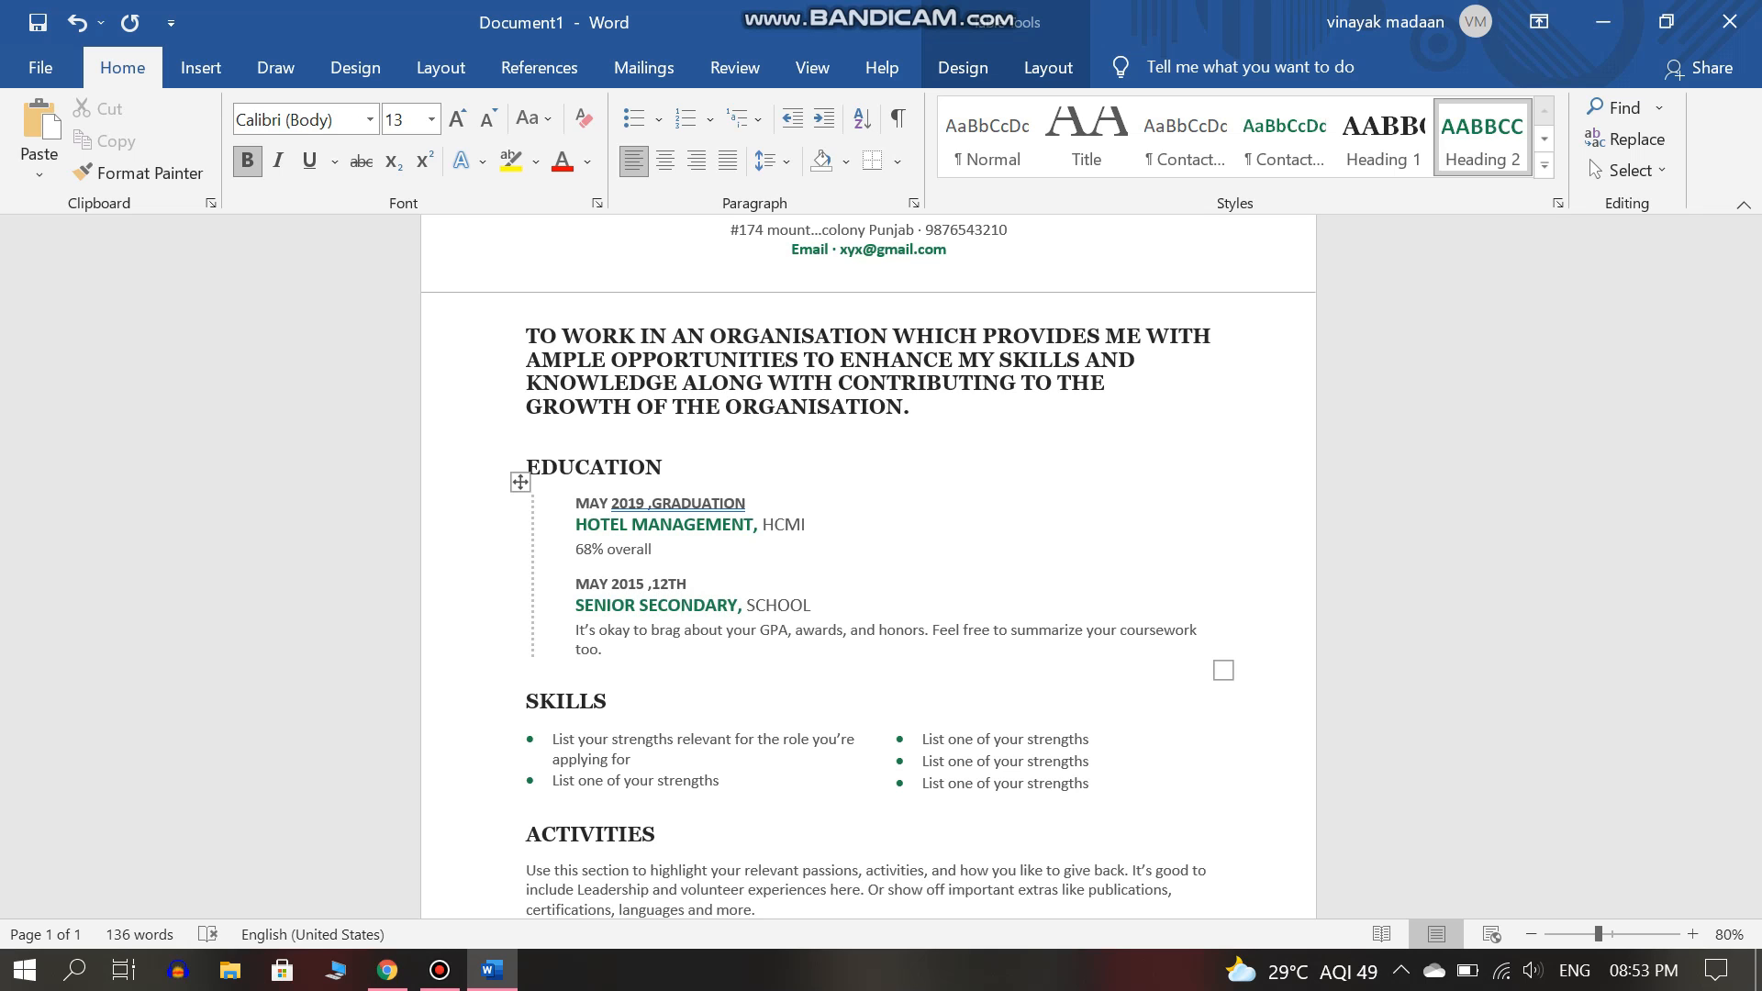
key(shift+End)
text(DAV SCH)
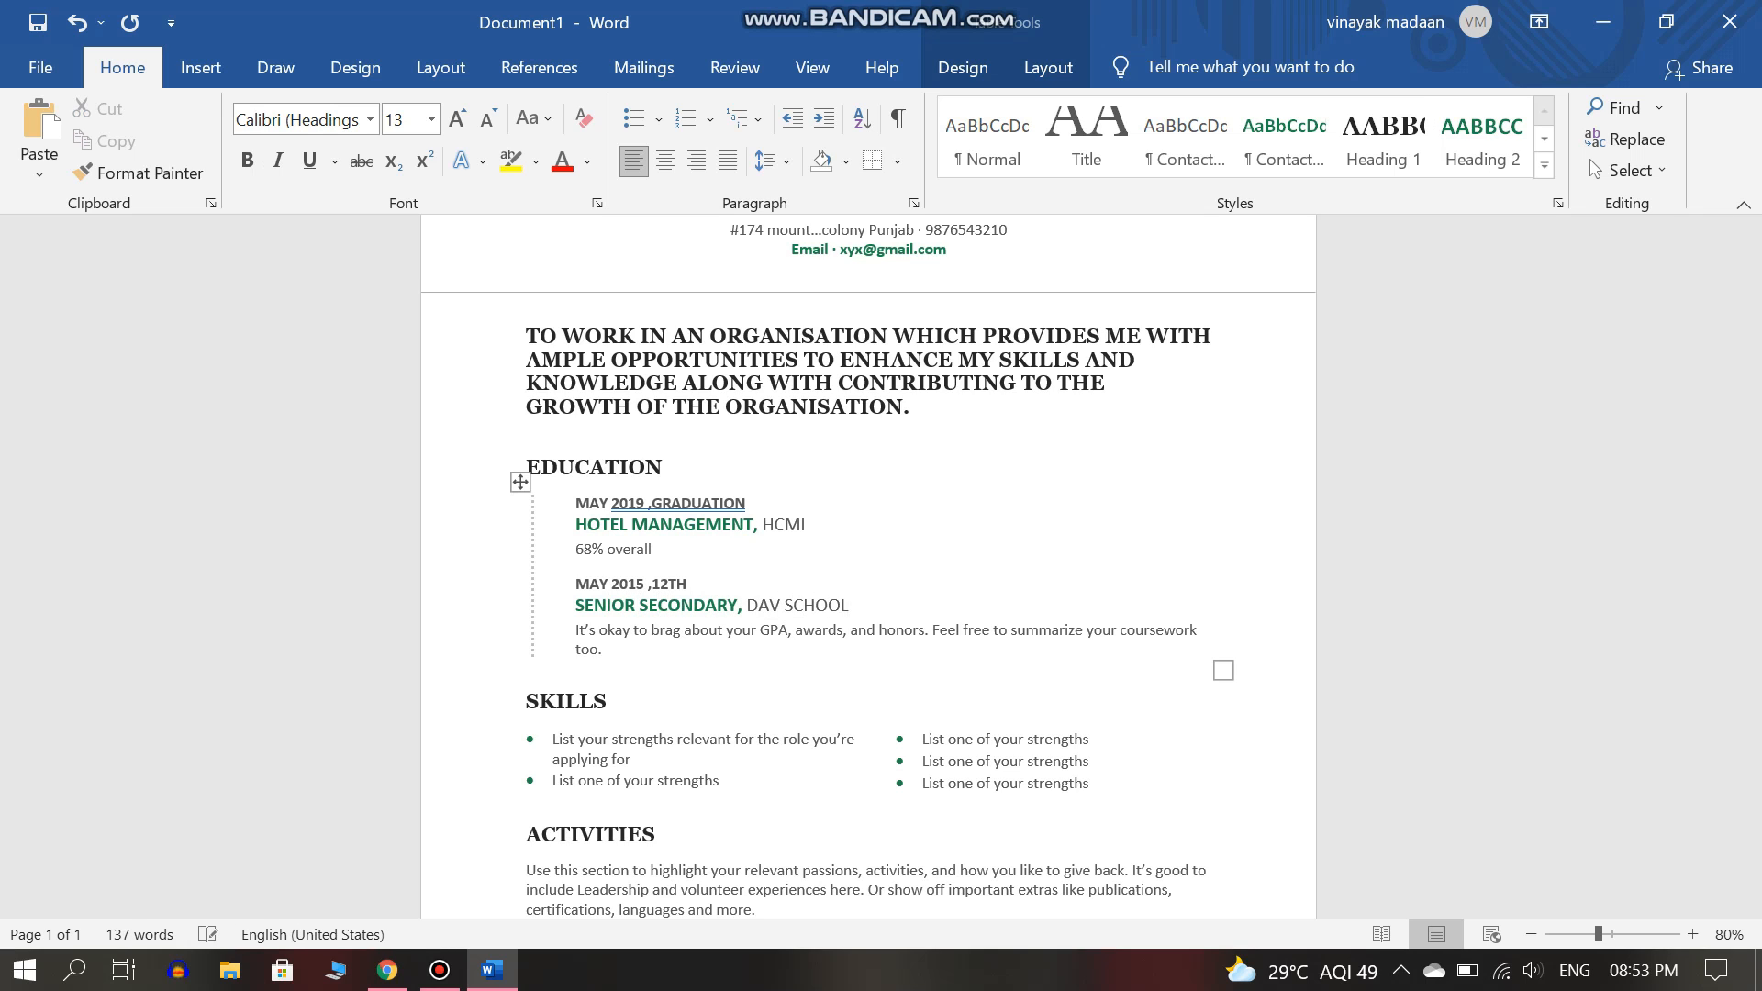
right_click(682, 504)
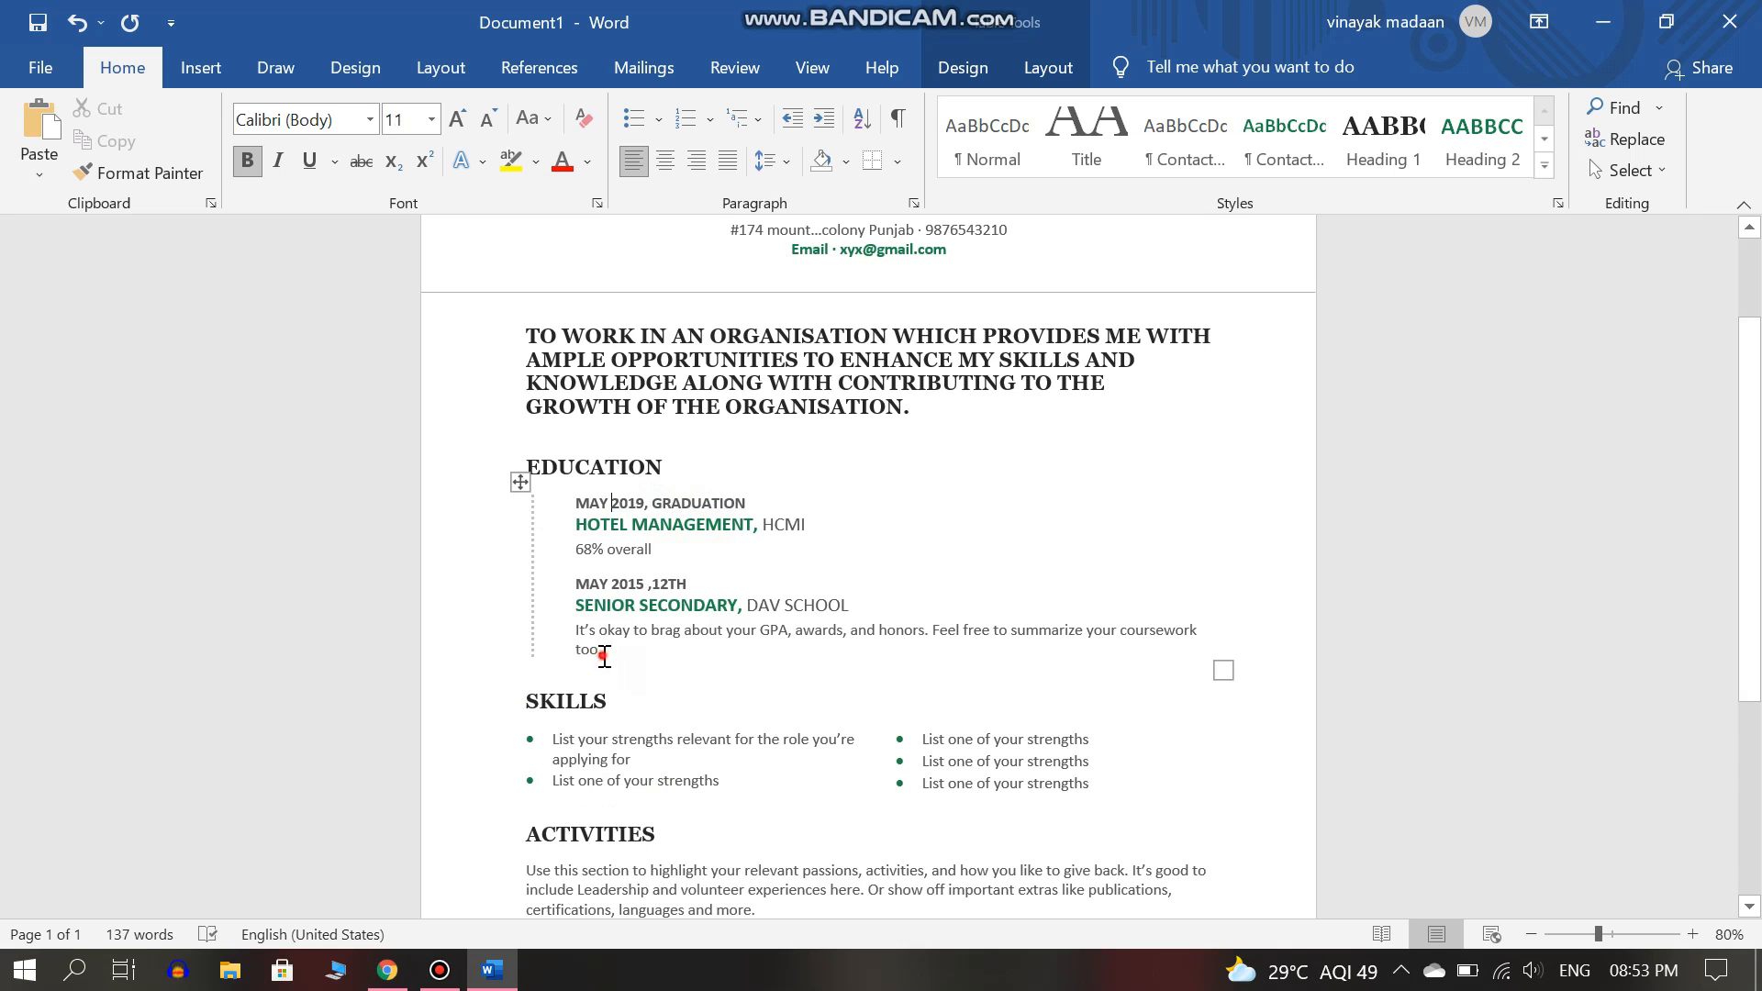
Replace the second coursework description with '73% overall' and clear the first Skills bullet.
triple_click(602, 654)
key(BackSpace)
text(73% overall)
click(680, 723)
key(BackSpace)
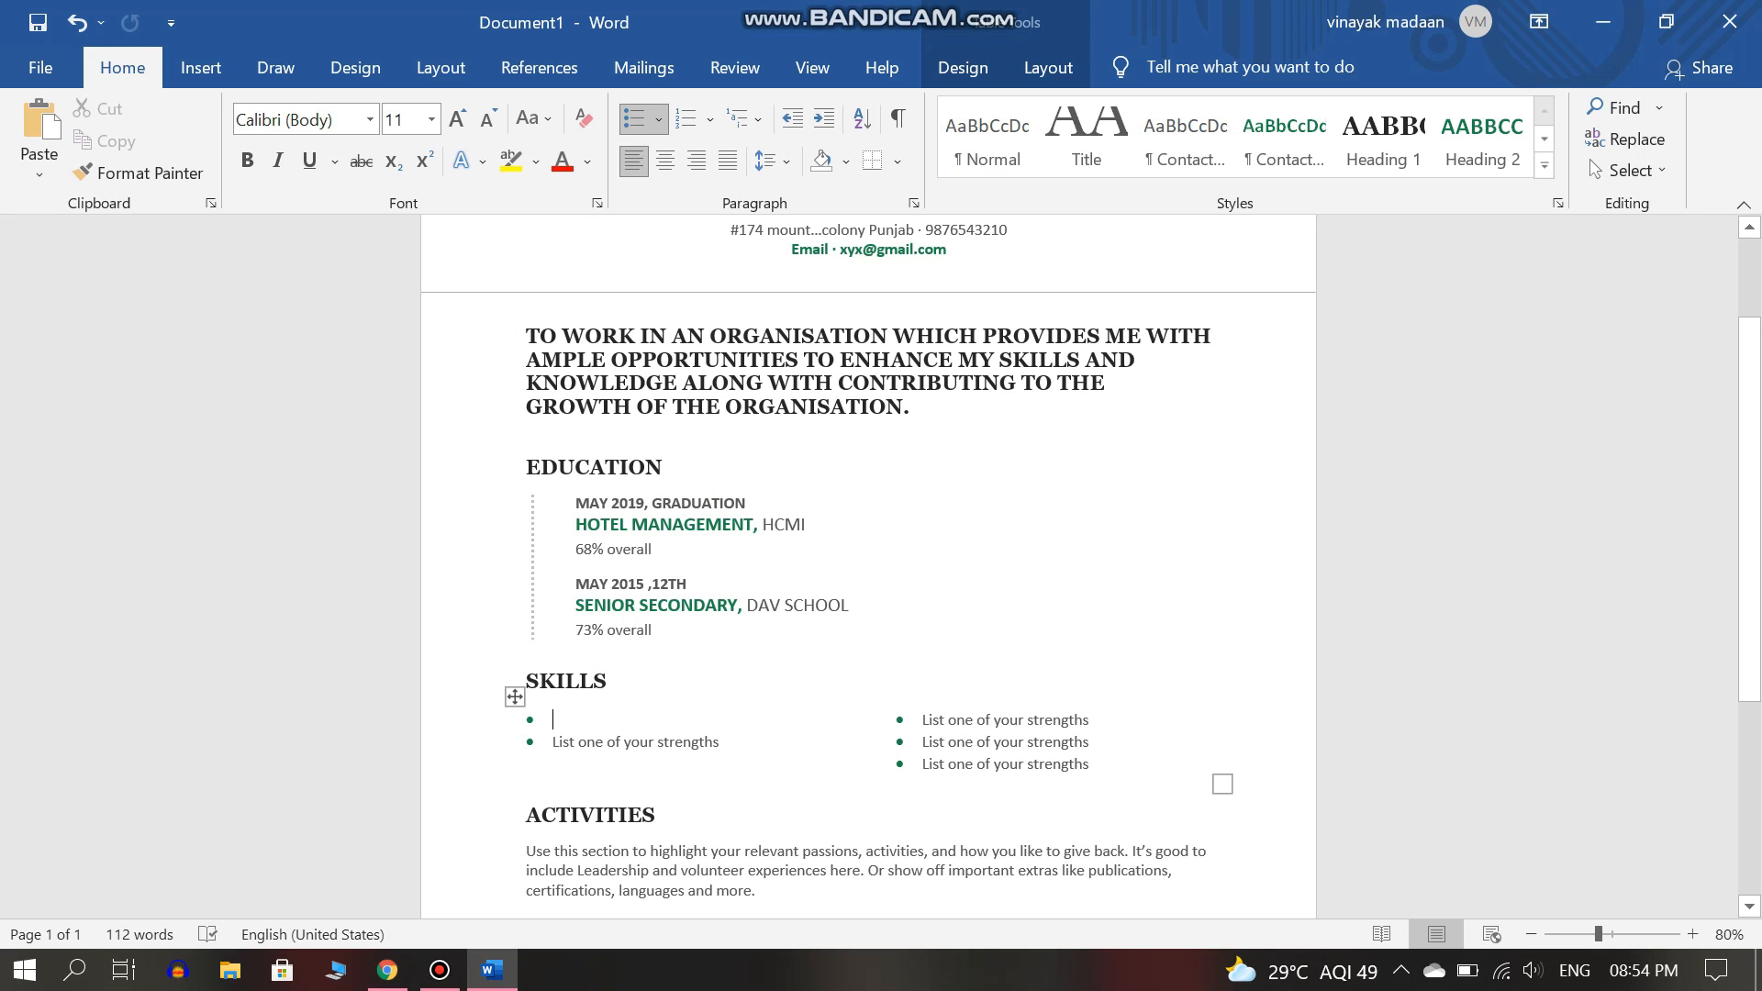
Fill the first two Skills bullets with 'Good team leader' and 'Instant Decision Maker'.
text(Le)
text(Goof)
text( team leader)
key(super+Tab)
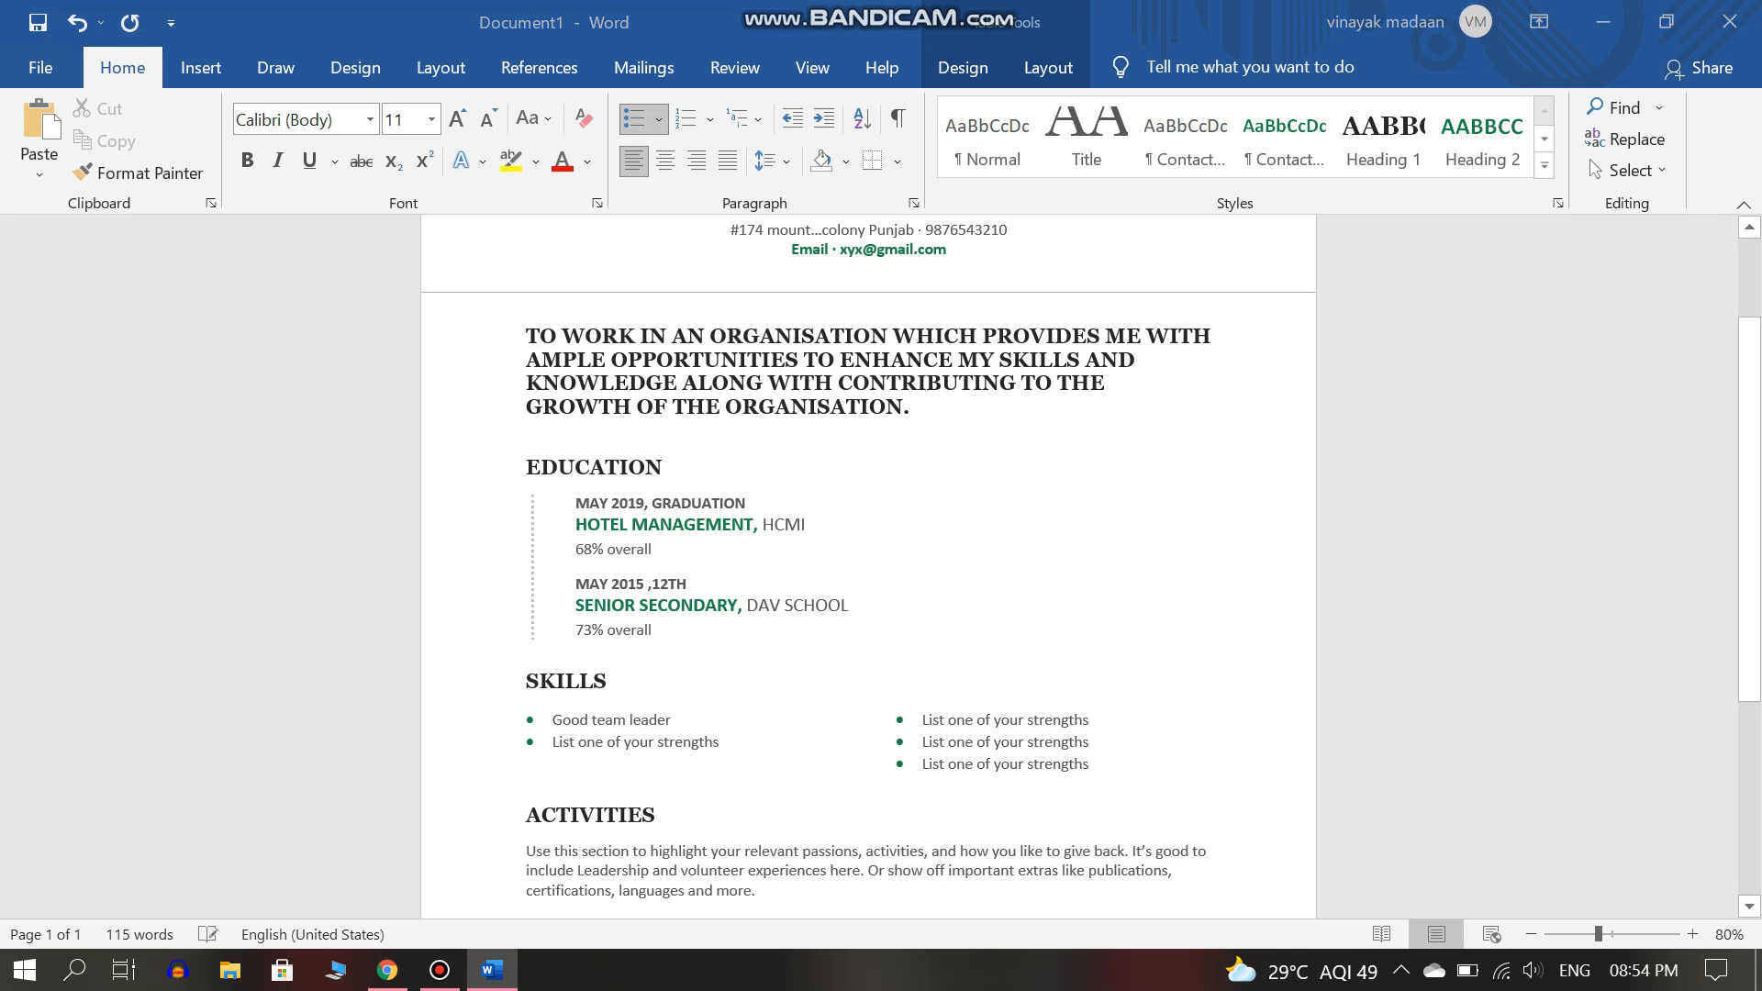
key(super+Tab)
key(alt+Tab)
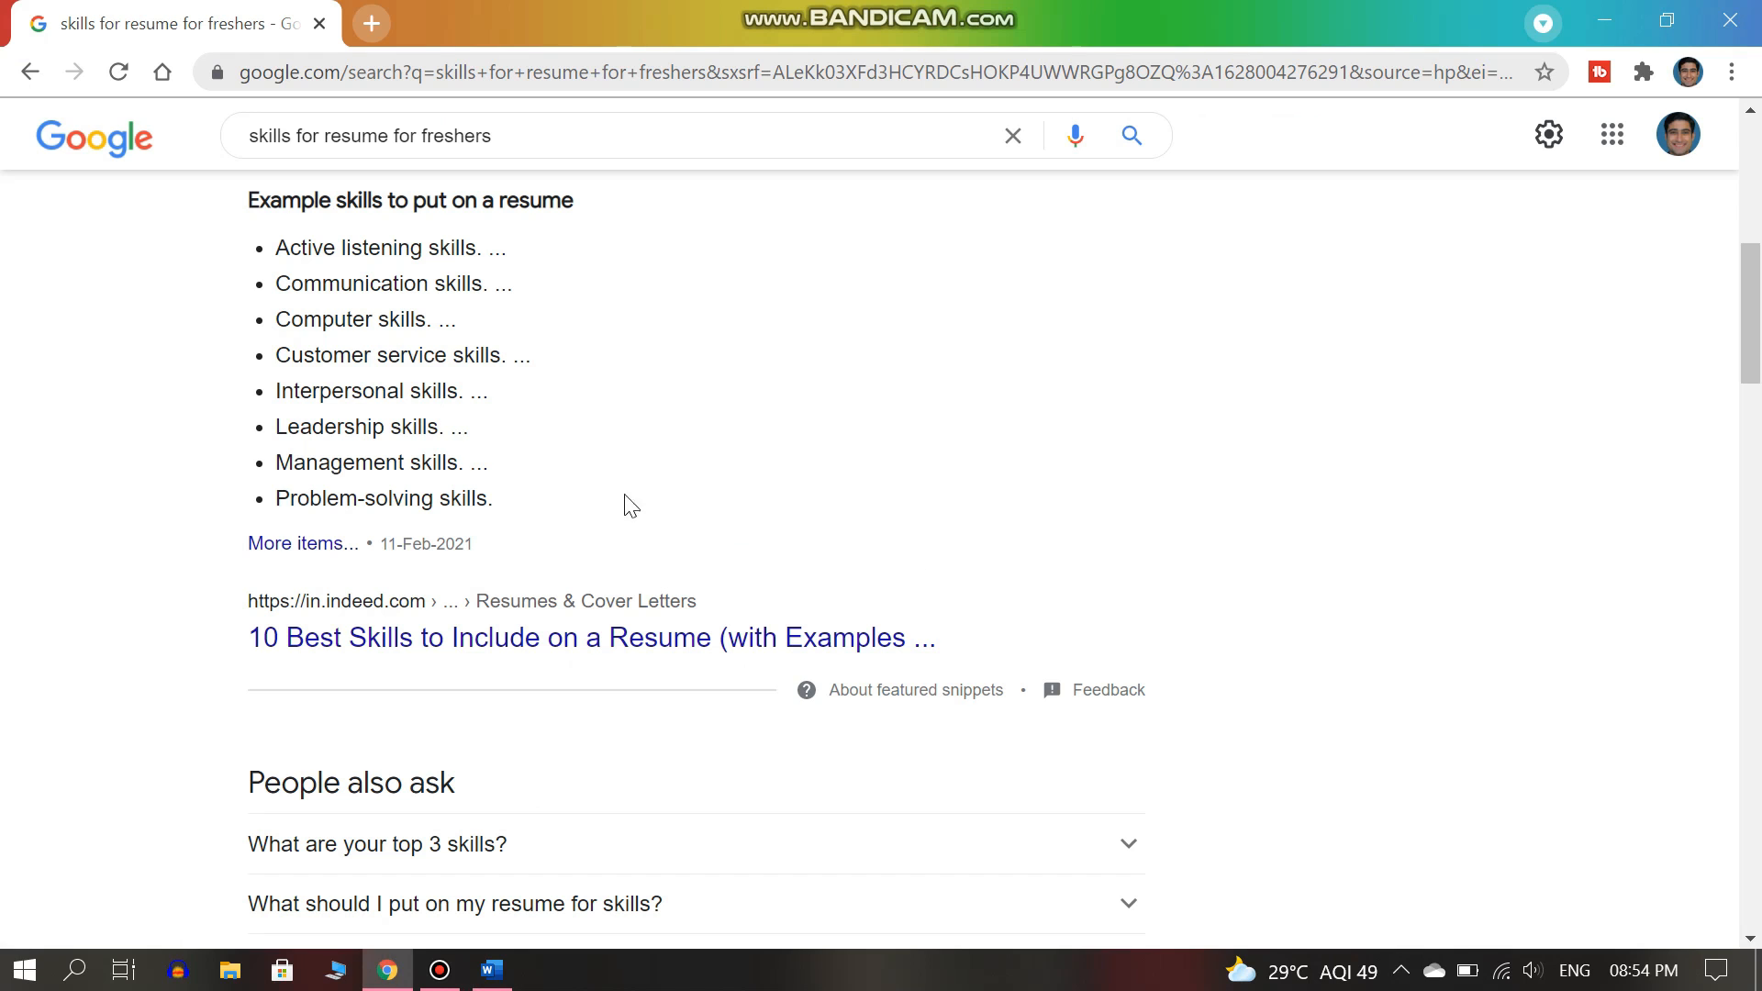
key(alt+Tab)
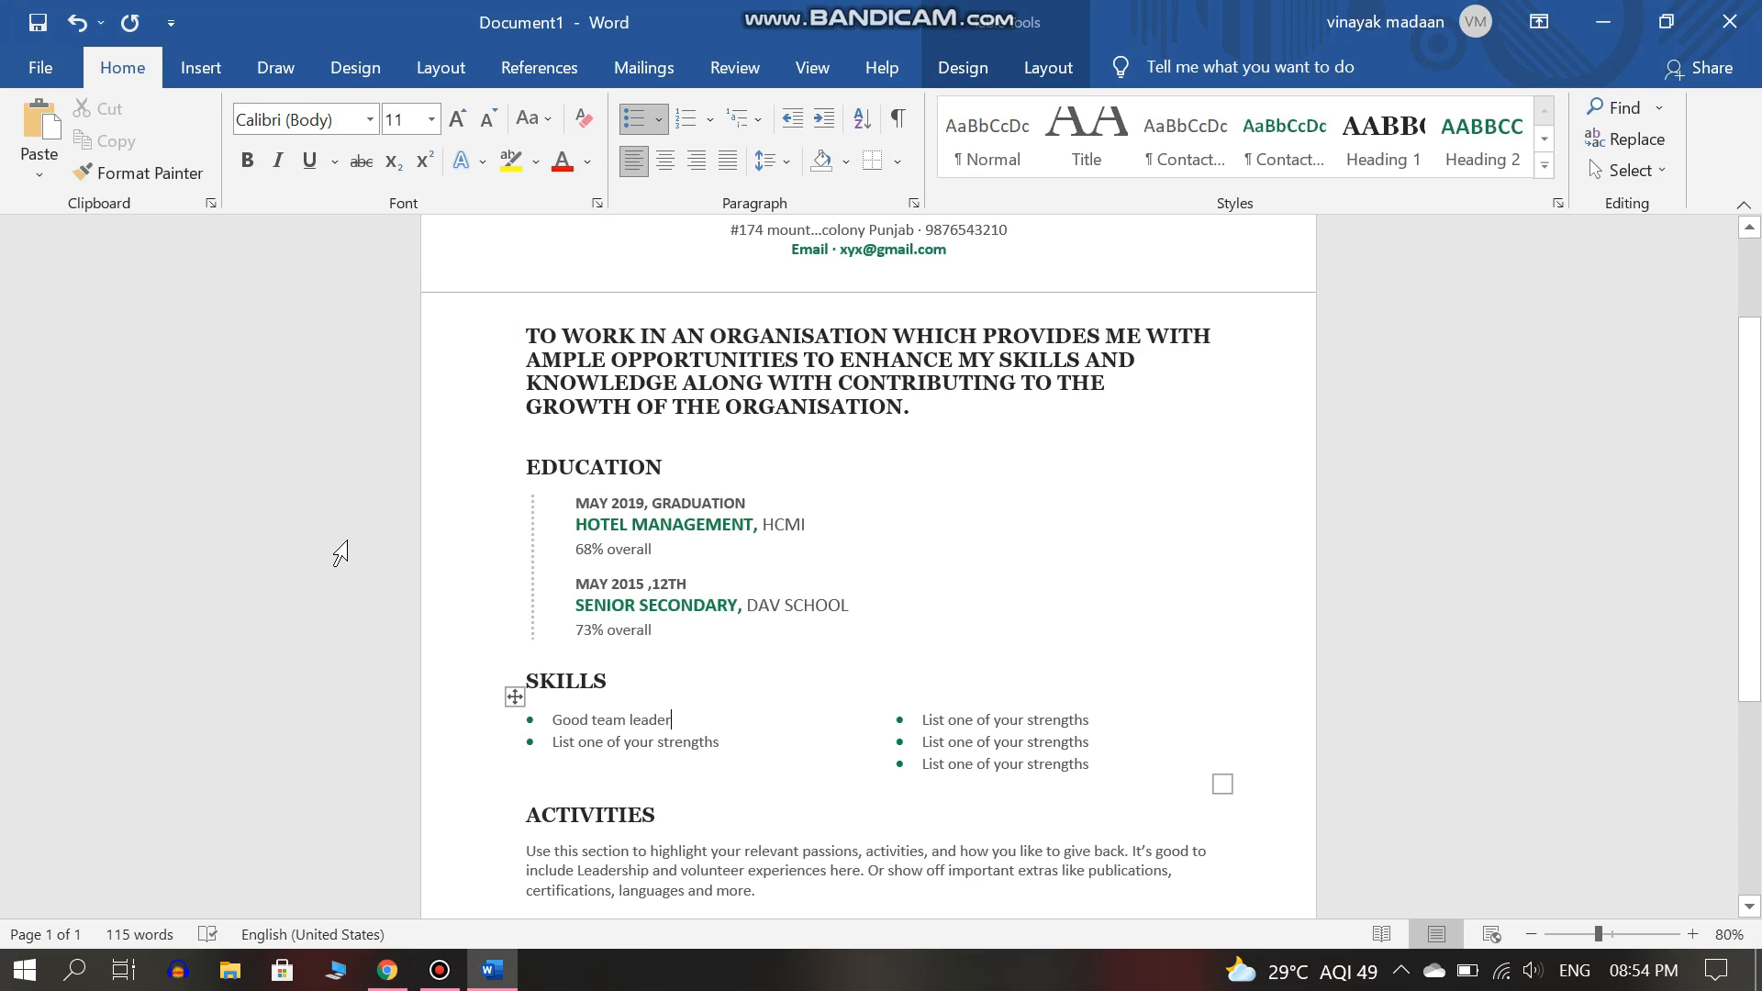
click(716, 740)
key(BackSpace)
text(Inst )
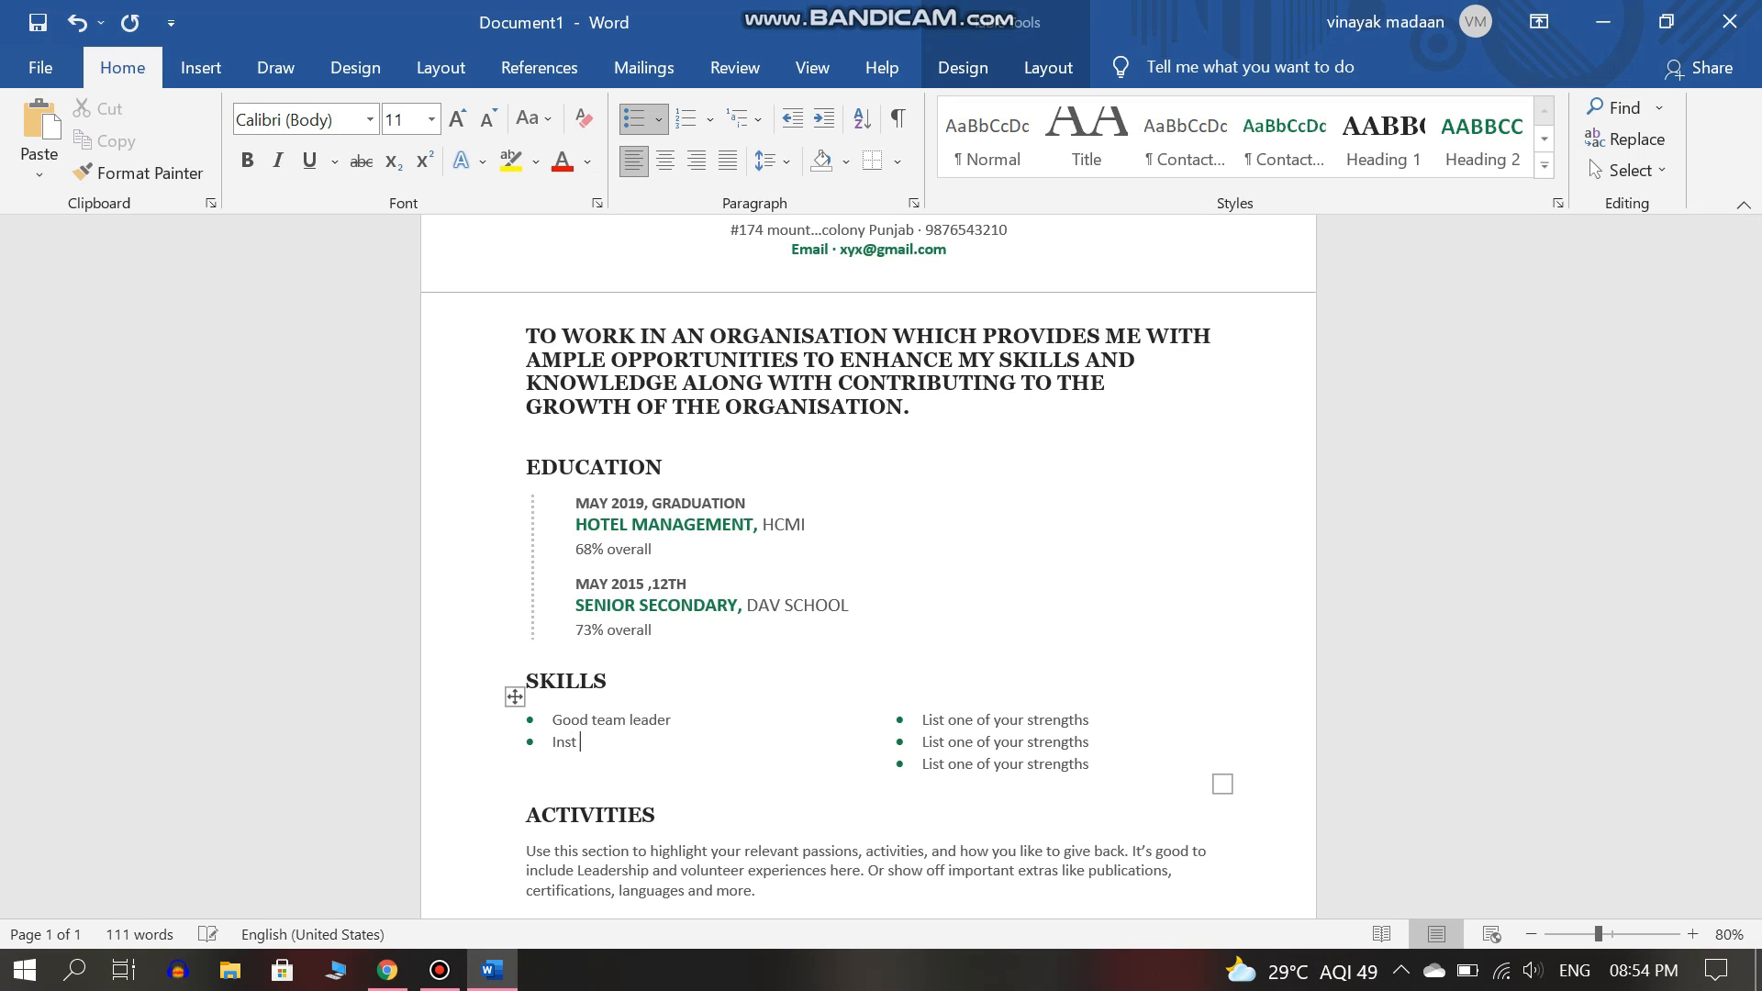
text(ant Dec)
text(ision Msk )
text(ker)
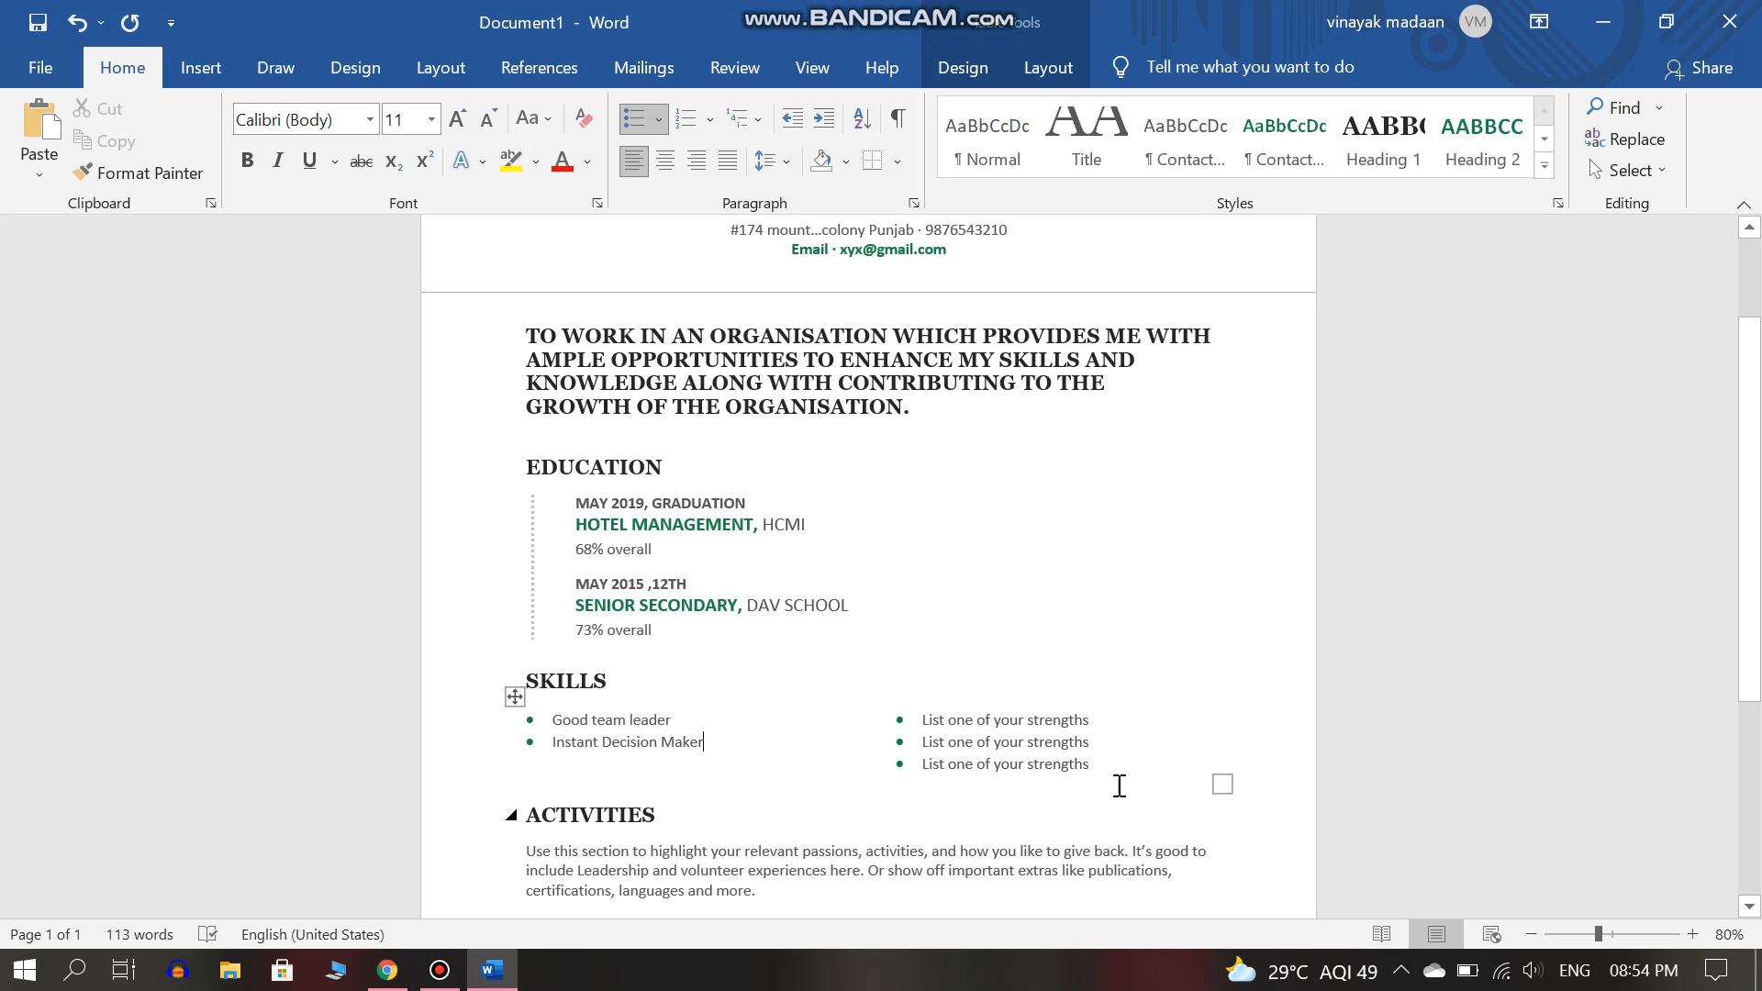
Put 'Punctual' in the first strength bullet, delete the remaining placeholders, and correct its spelling.
click(1085, 720)
key(BackSpace)
text(Pu)
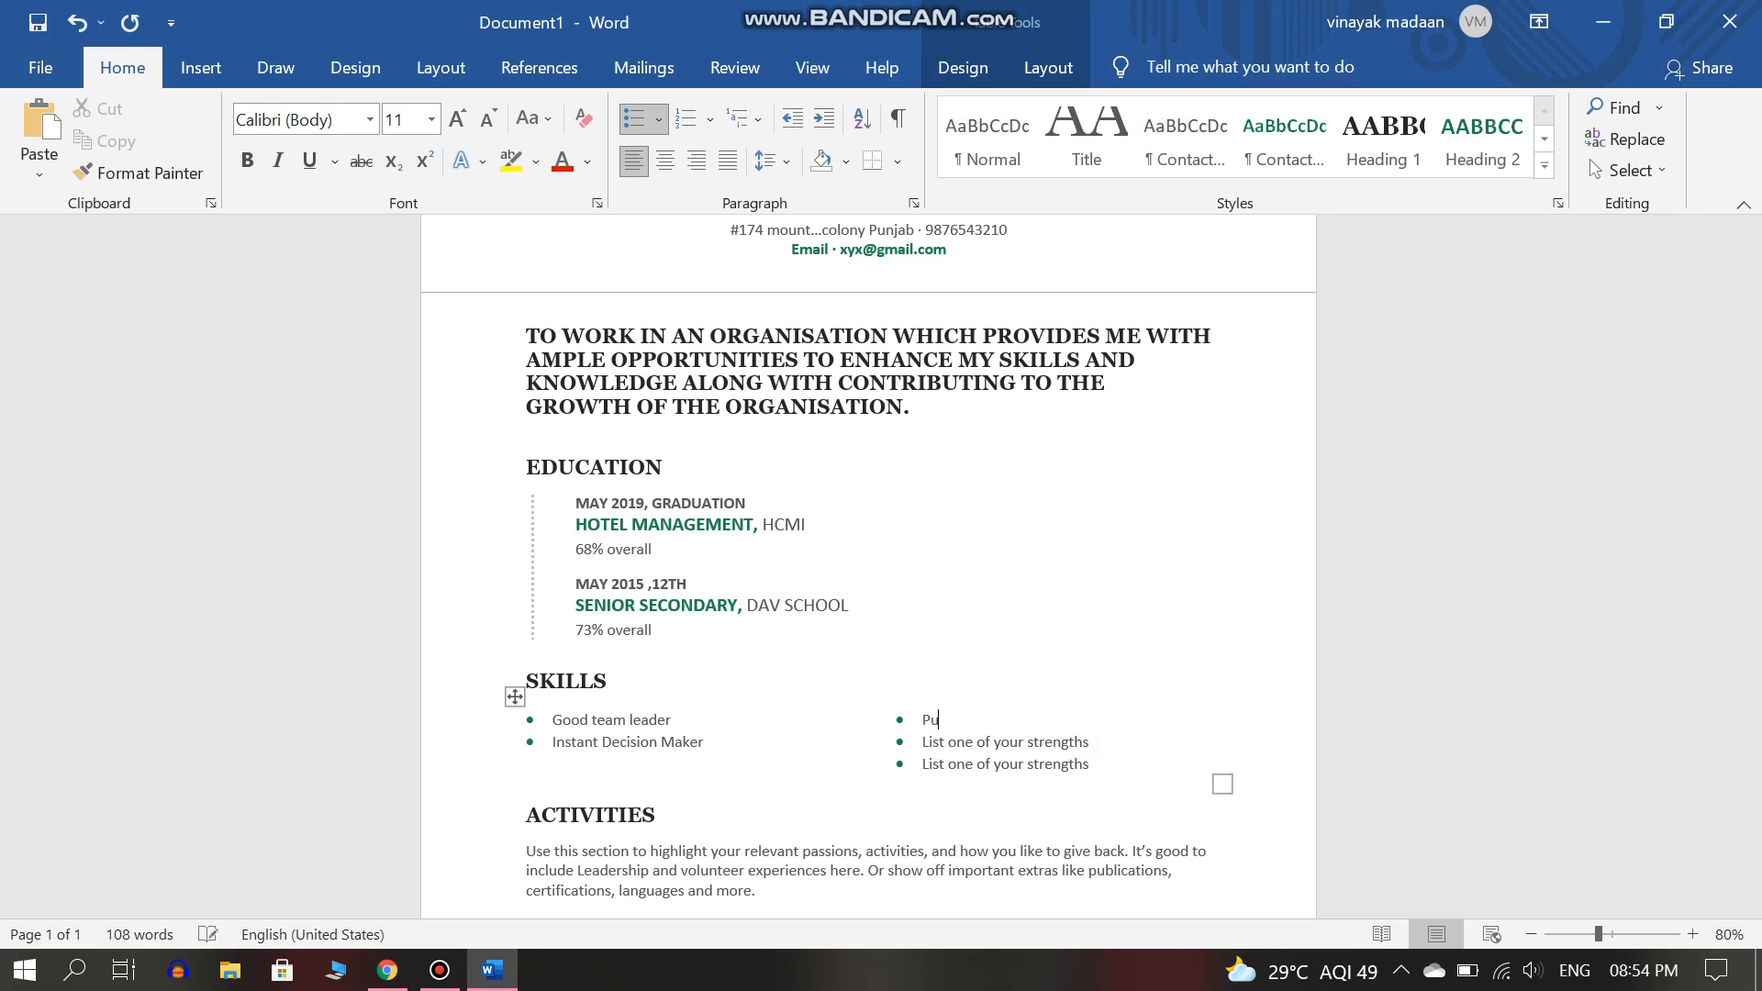
text(nb ual)
click(1092, 742)
key(BackSpace)
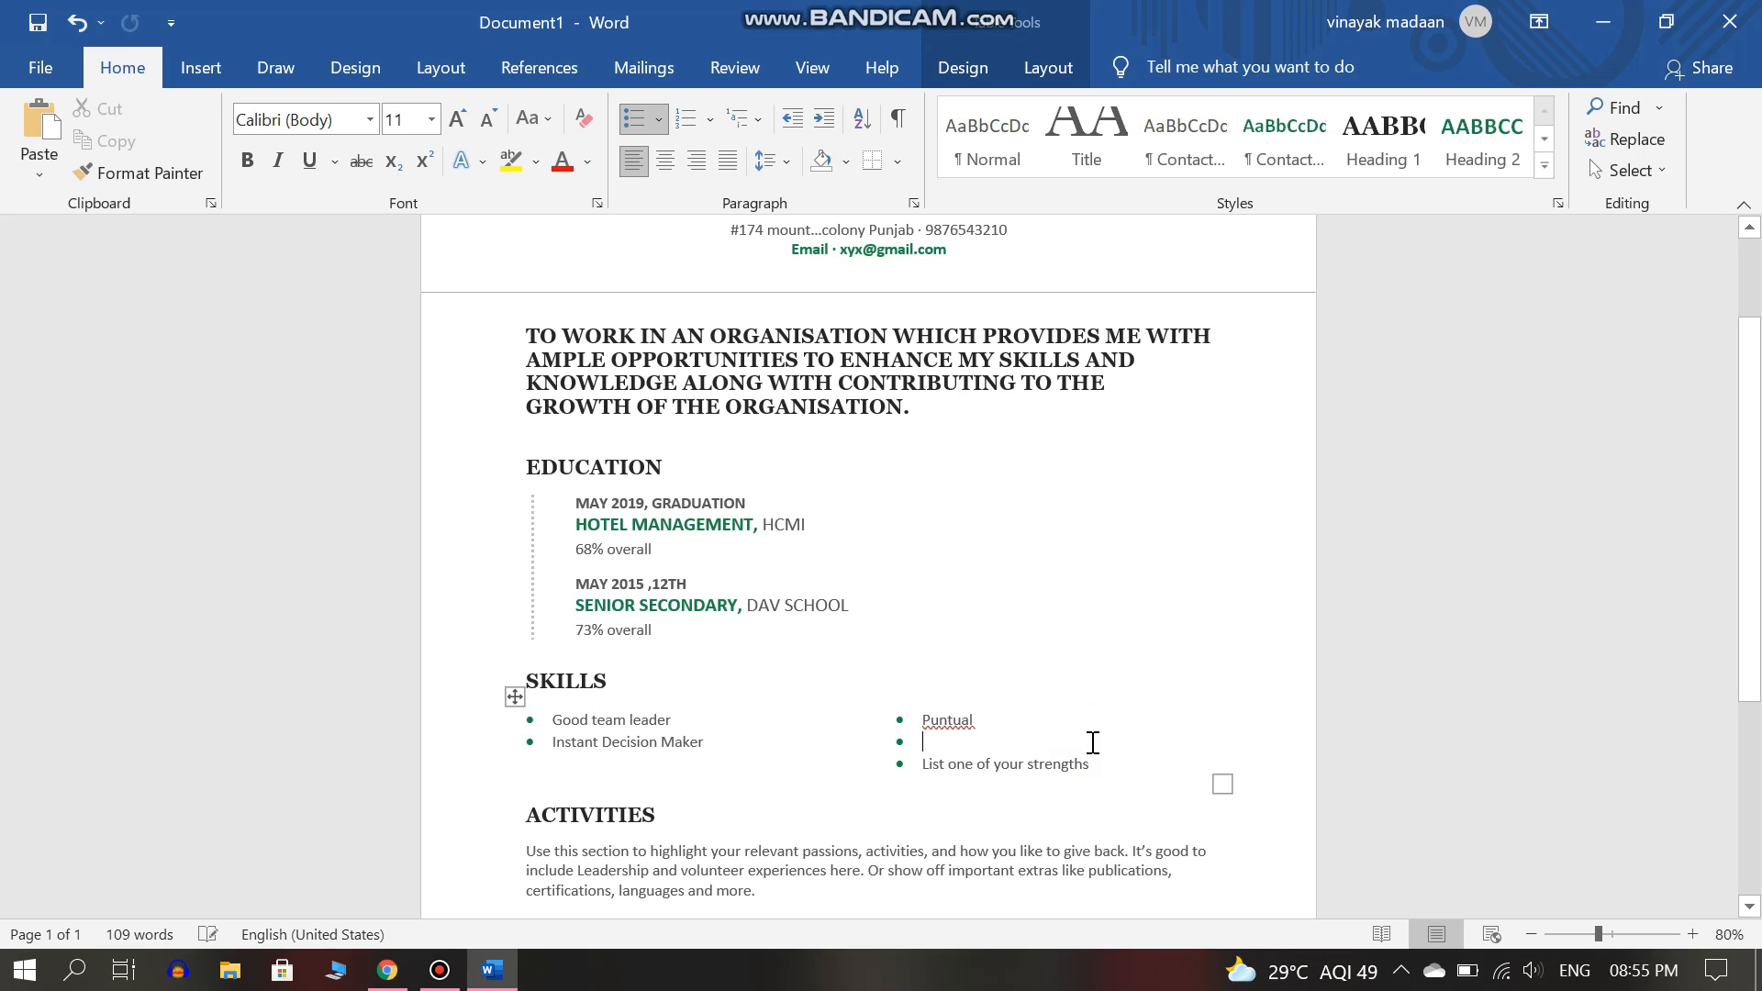
text(Posi)
text(tive thinking)
key(BackSpace)
key(BackSpace)
key(BackSpace)
key(BackSpace)
key(BackSpace)
key(BackSpace)
key(BackSpace)
key(BackSpace)
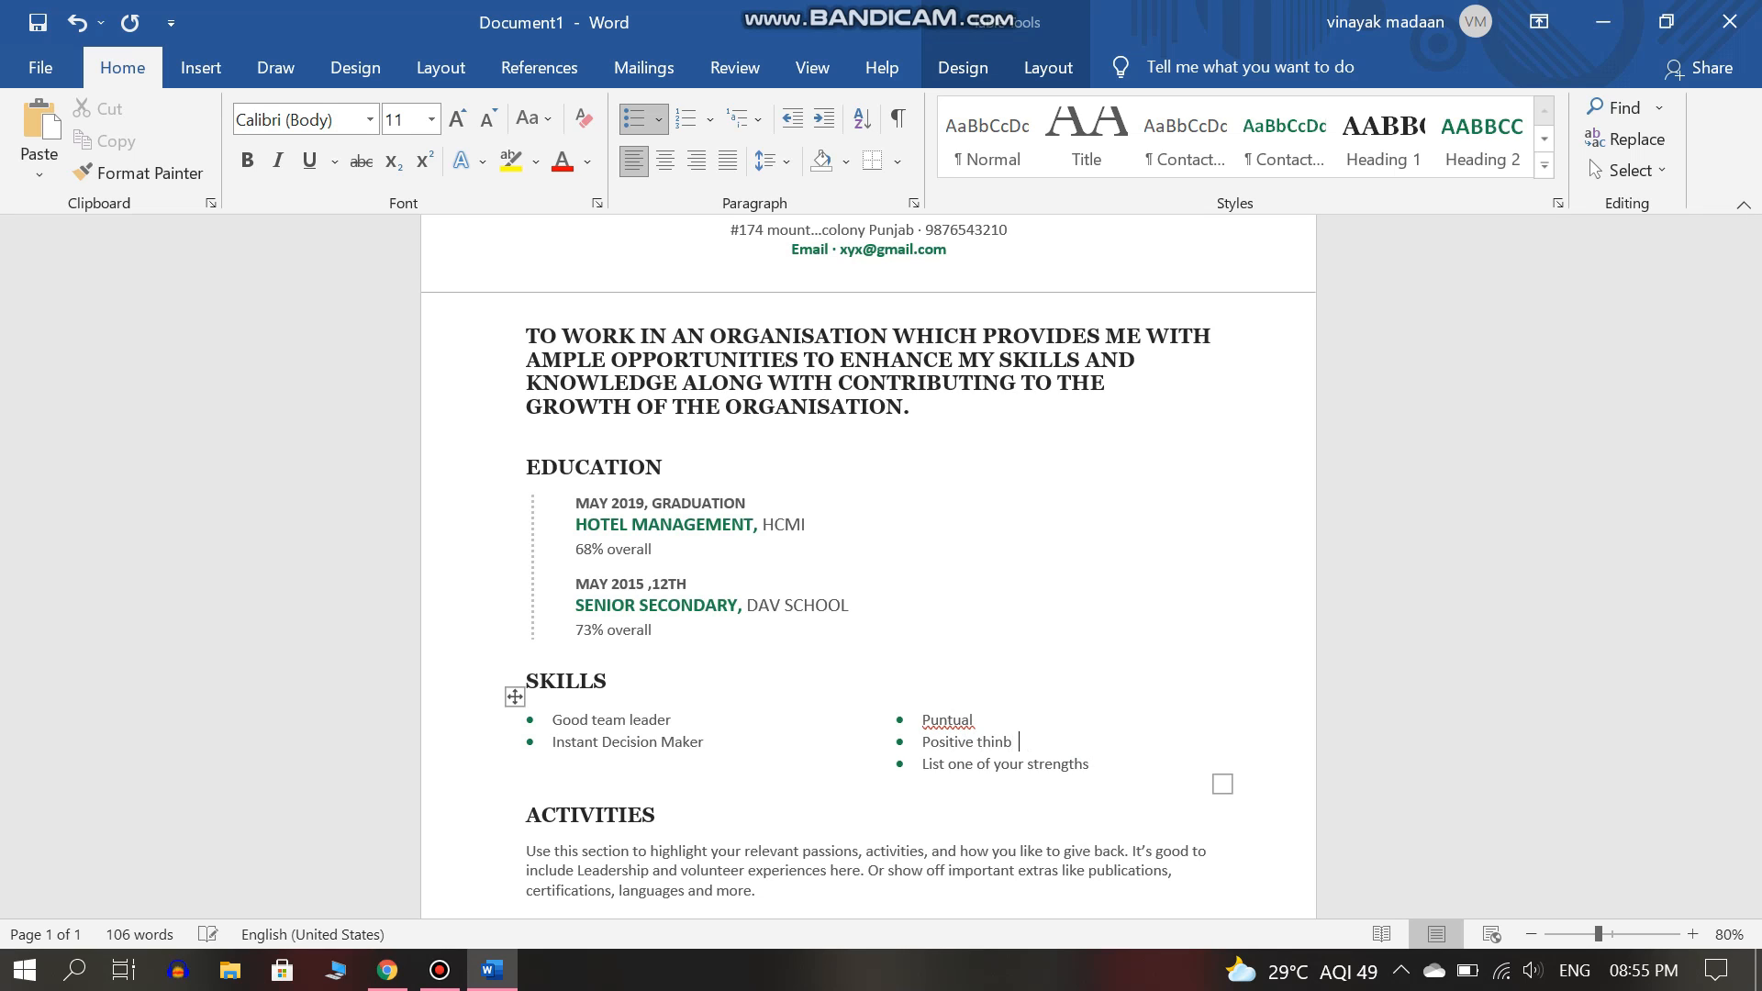
click(1113, 747)
key(BackSpace)
key(BackSpace)
key(BackSpace)
key(BackSpace)
key(BackSpace)
key(BackSpace)
key(BackSpace)
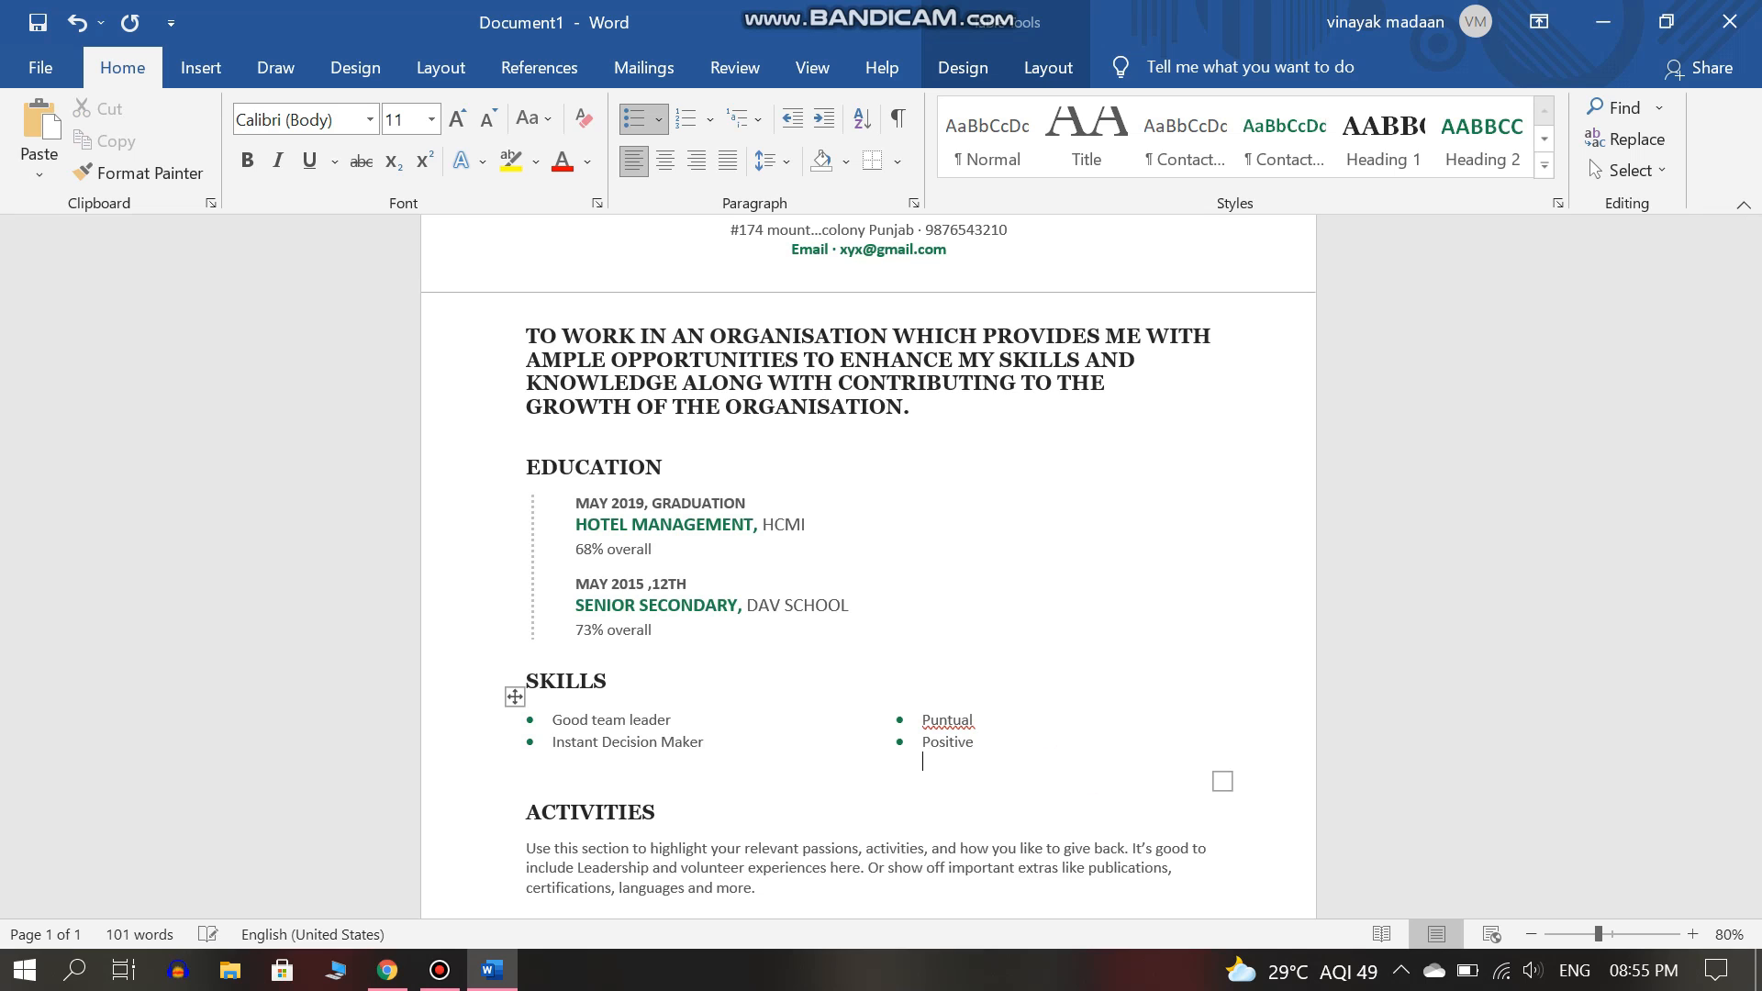
key(BackSpace)
key(BackSpace)
key(BackSpace)
key(BackSpace)
key(BackSpace)
key(BackSpace)
key(BackSpace)
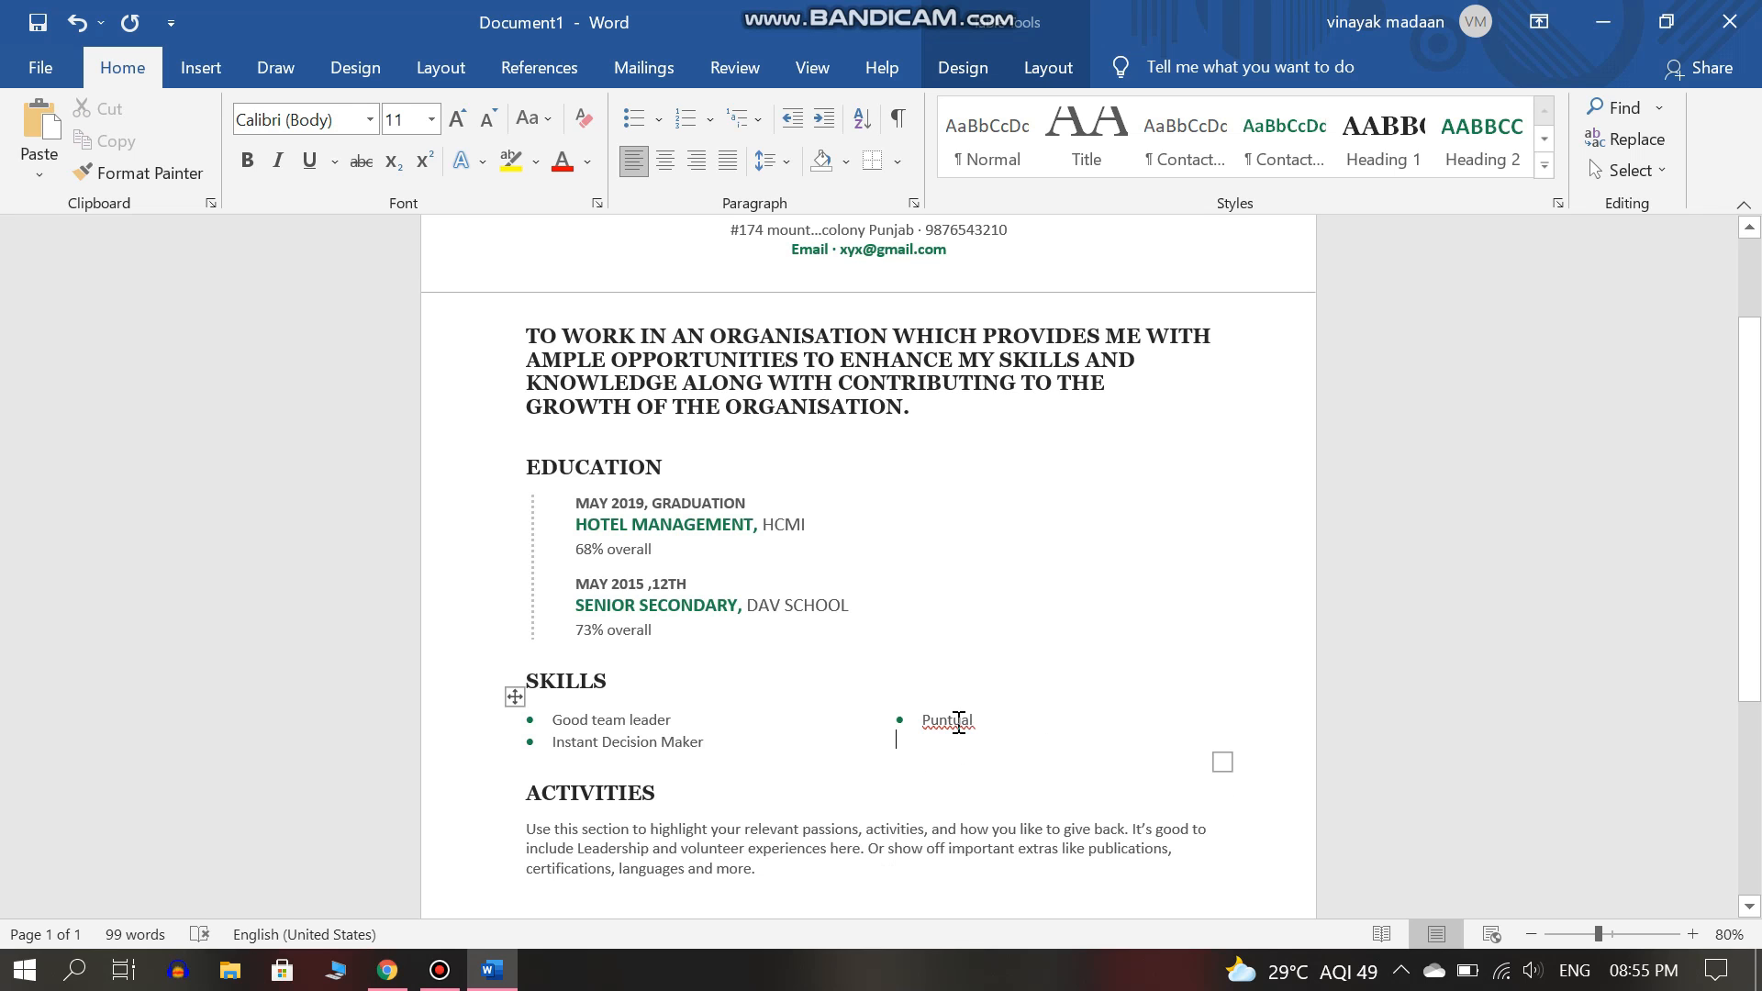
right_click(959, 722)
Select and delete the Activities placeholder paragraph.
click(901, 299)
double_click(804, 769)
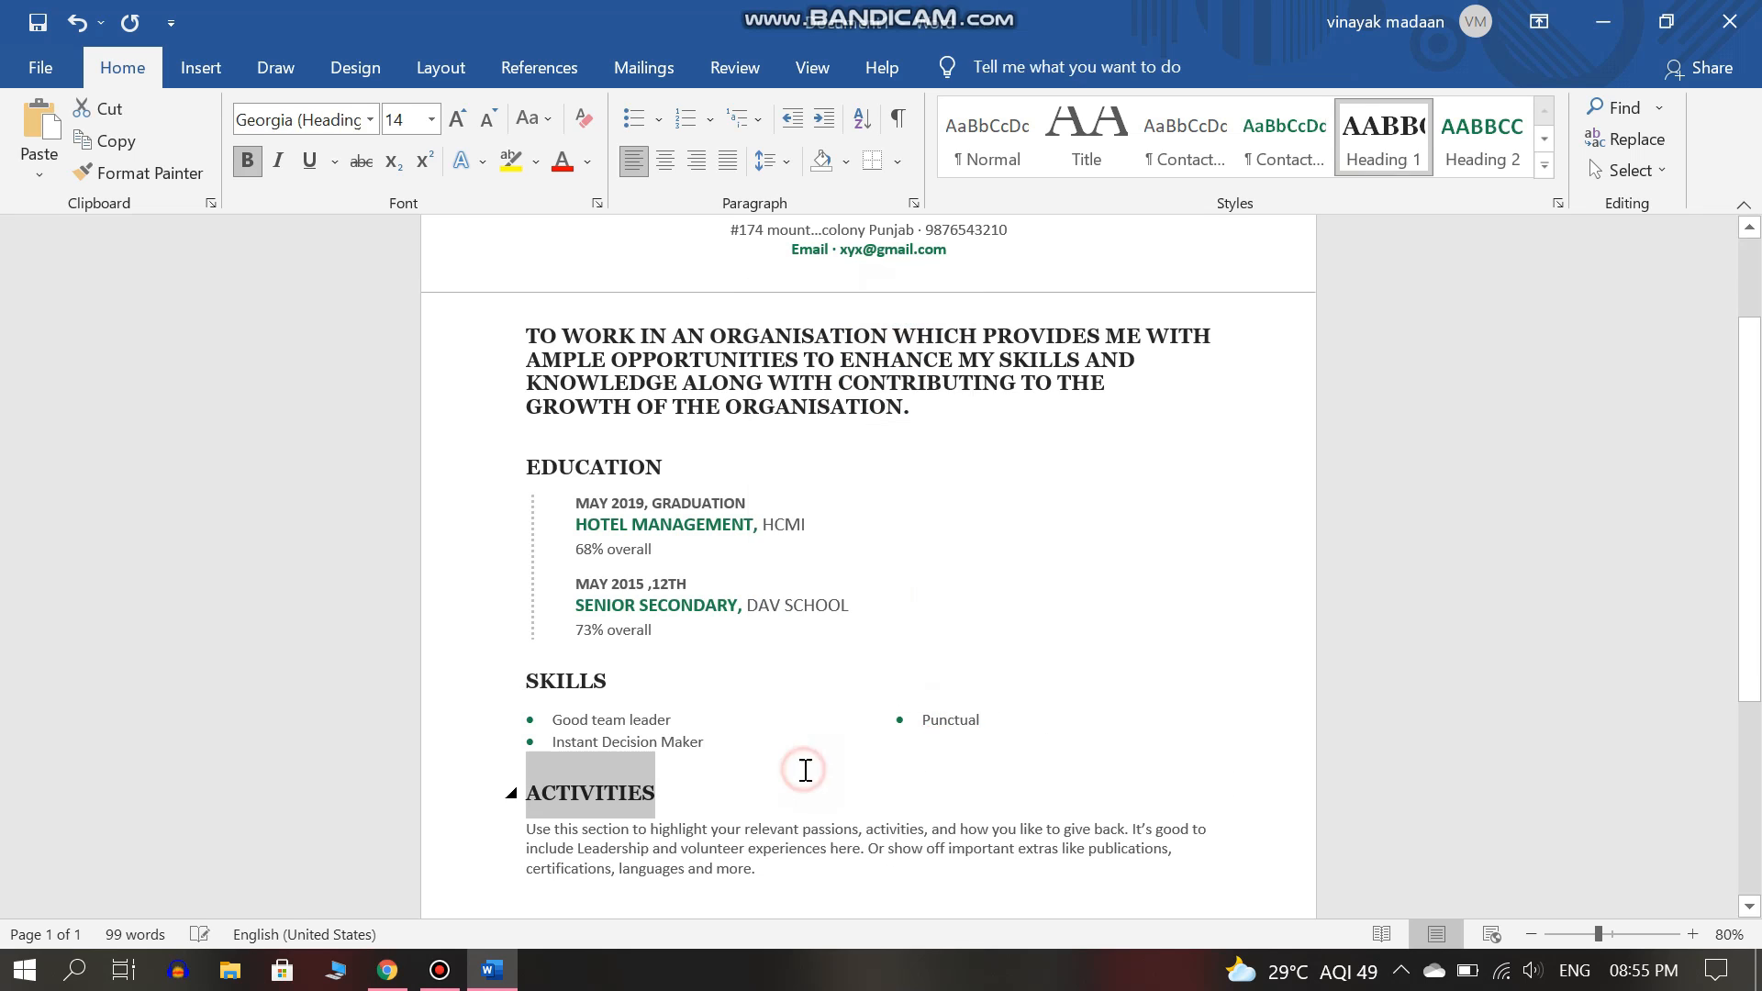
drag(1760, 418, 1757, 537)
click(719, 692)
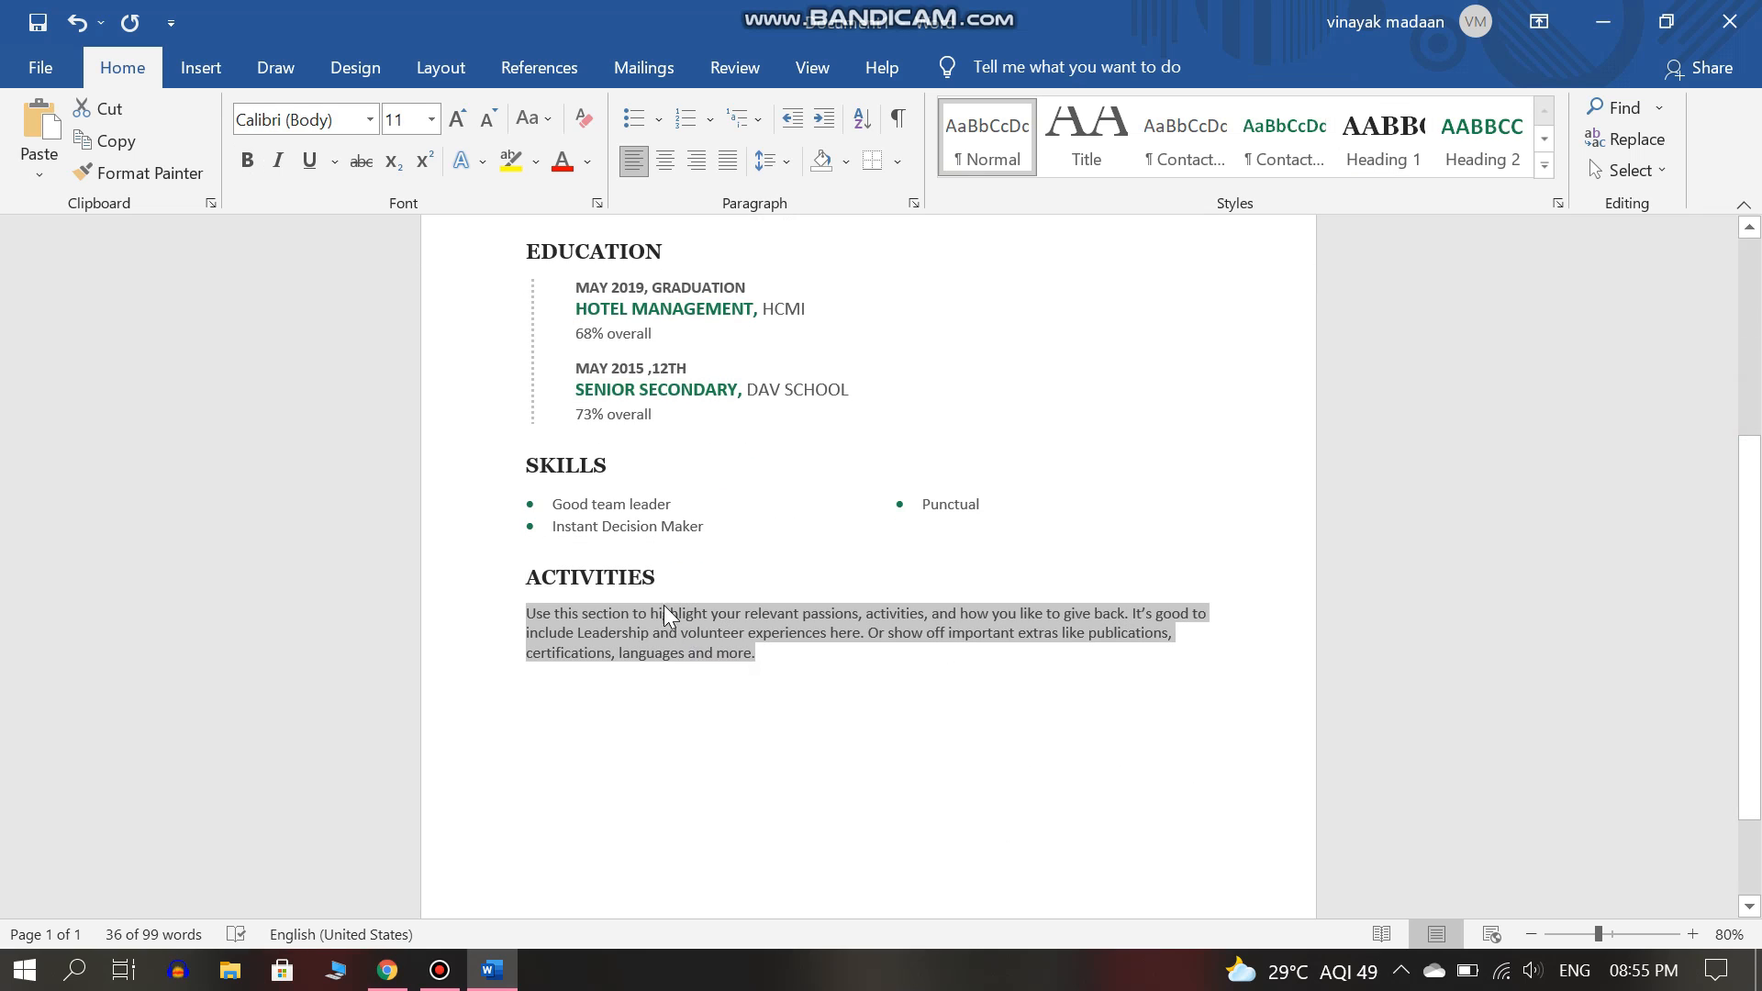
click(650, 579)
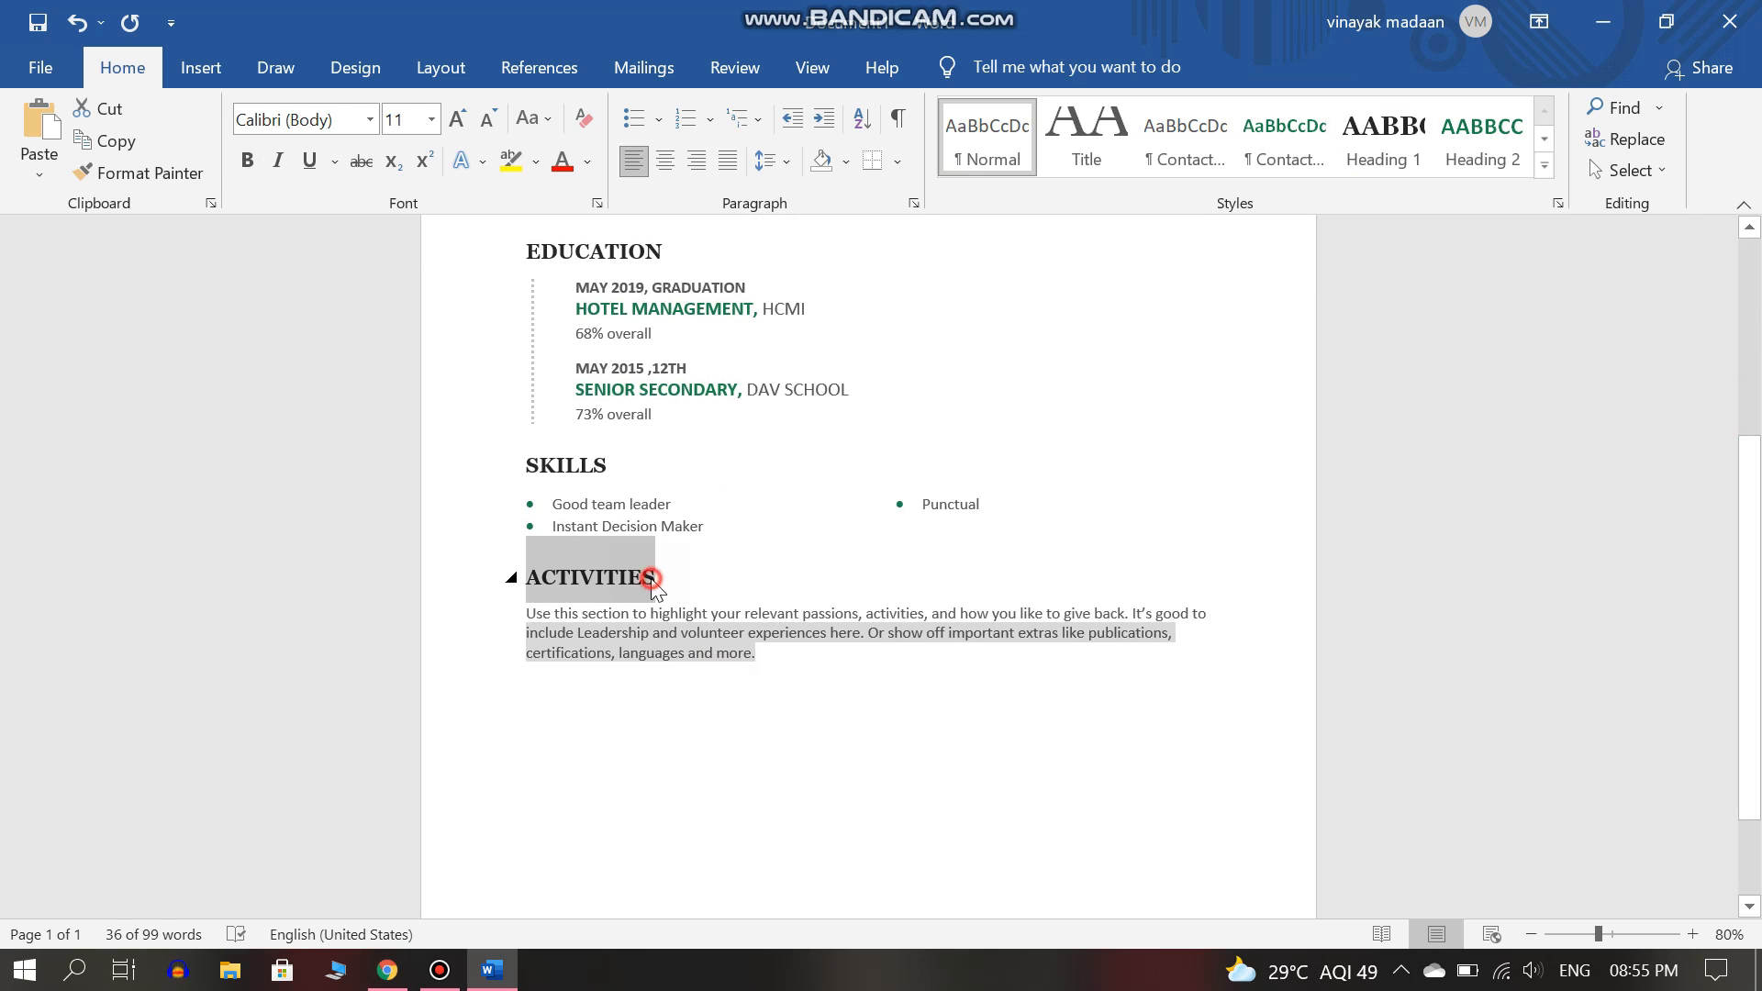
click(705, 647)
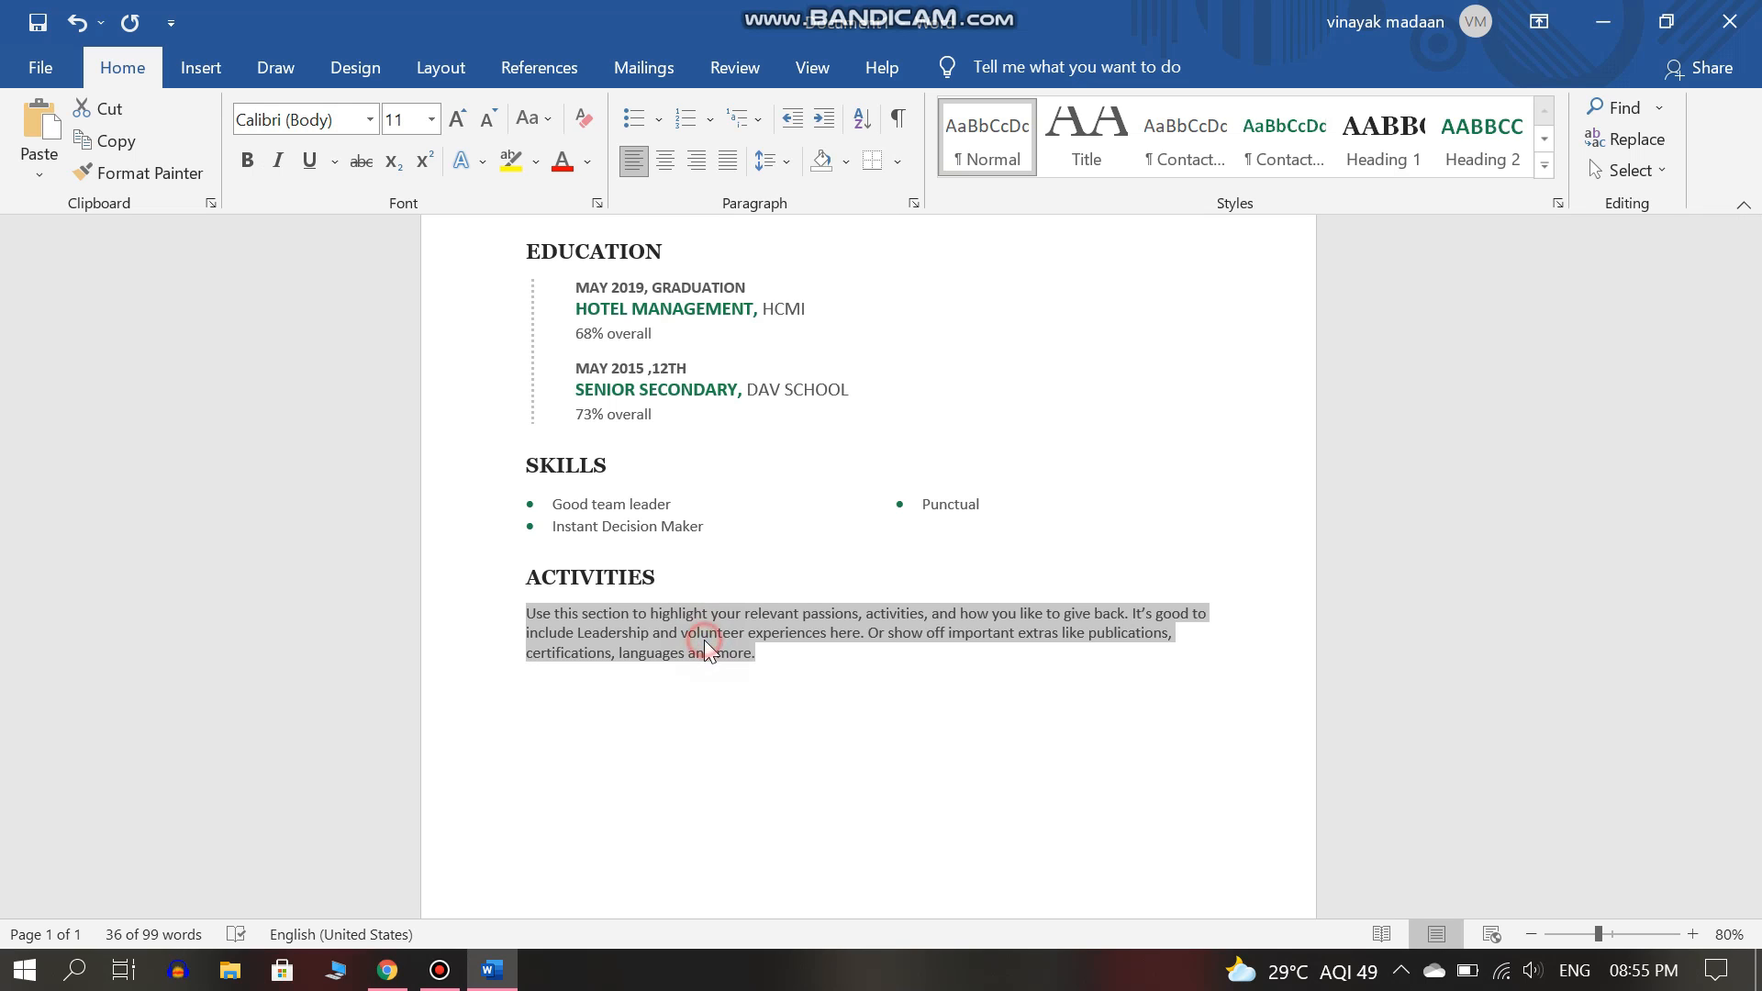
key(Delete)
Type the intro line on curricular activities and a first item on portrait making and awards.
text(Here the)
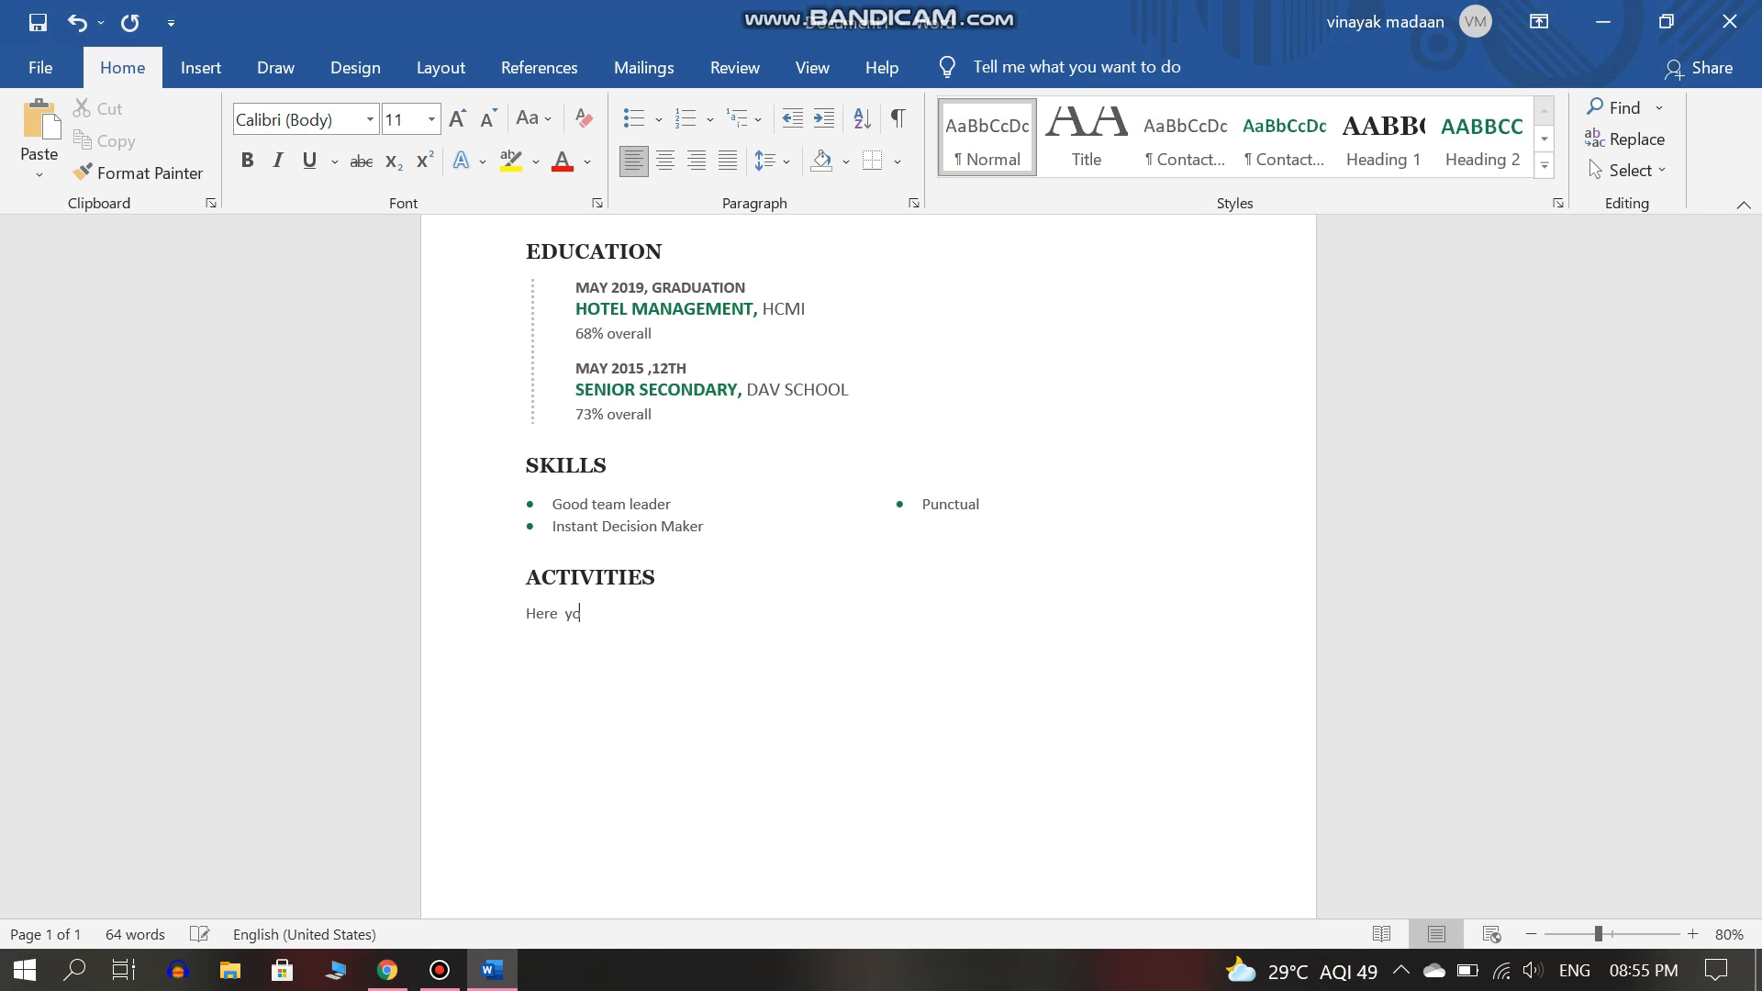
text(an add your curricular activites like :)
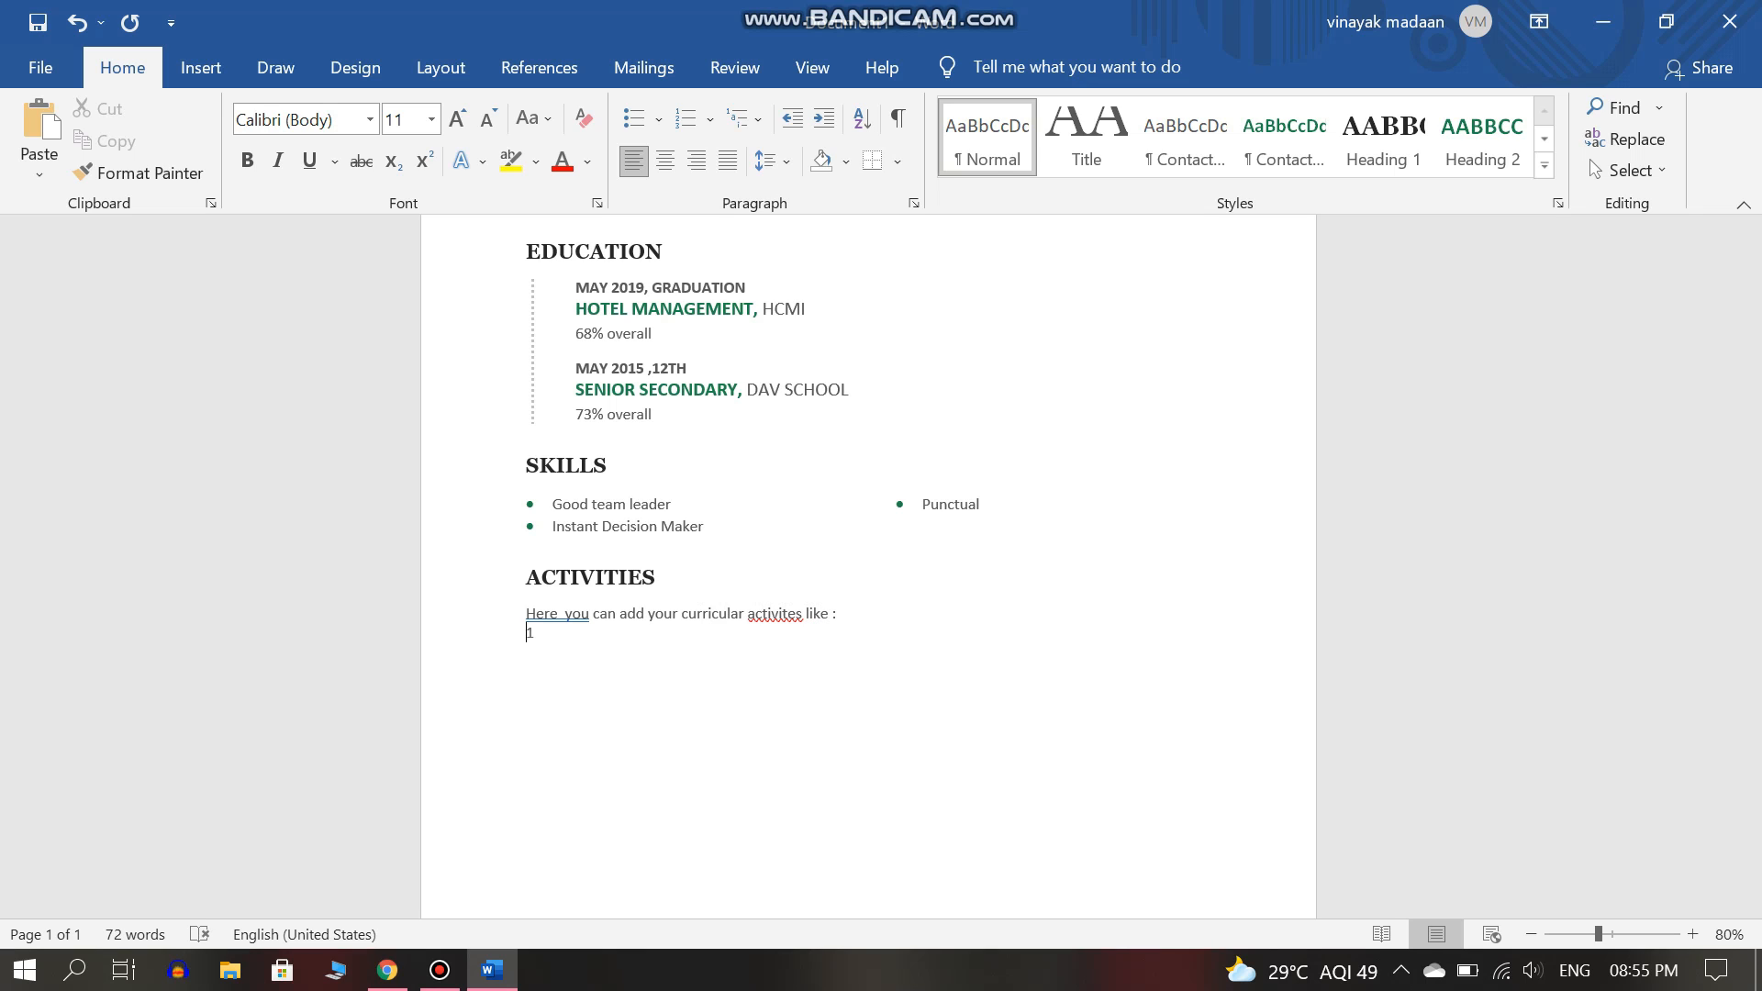
text( you have done)
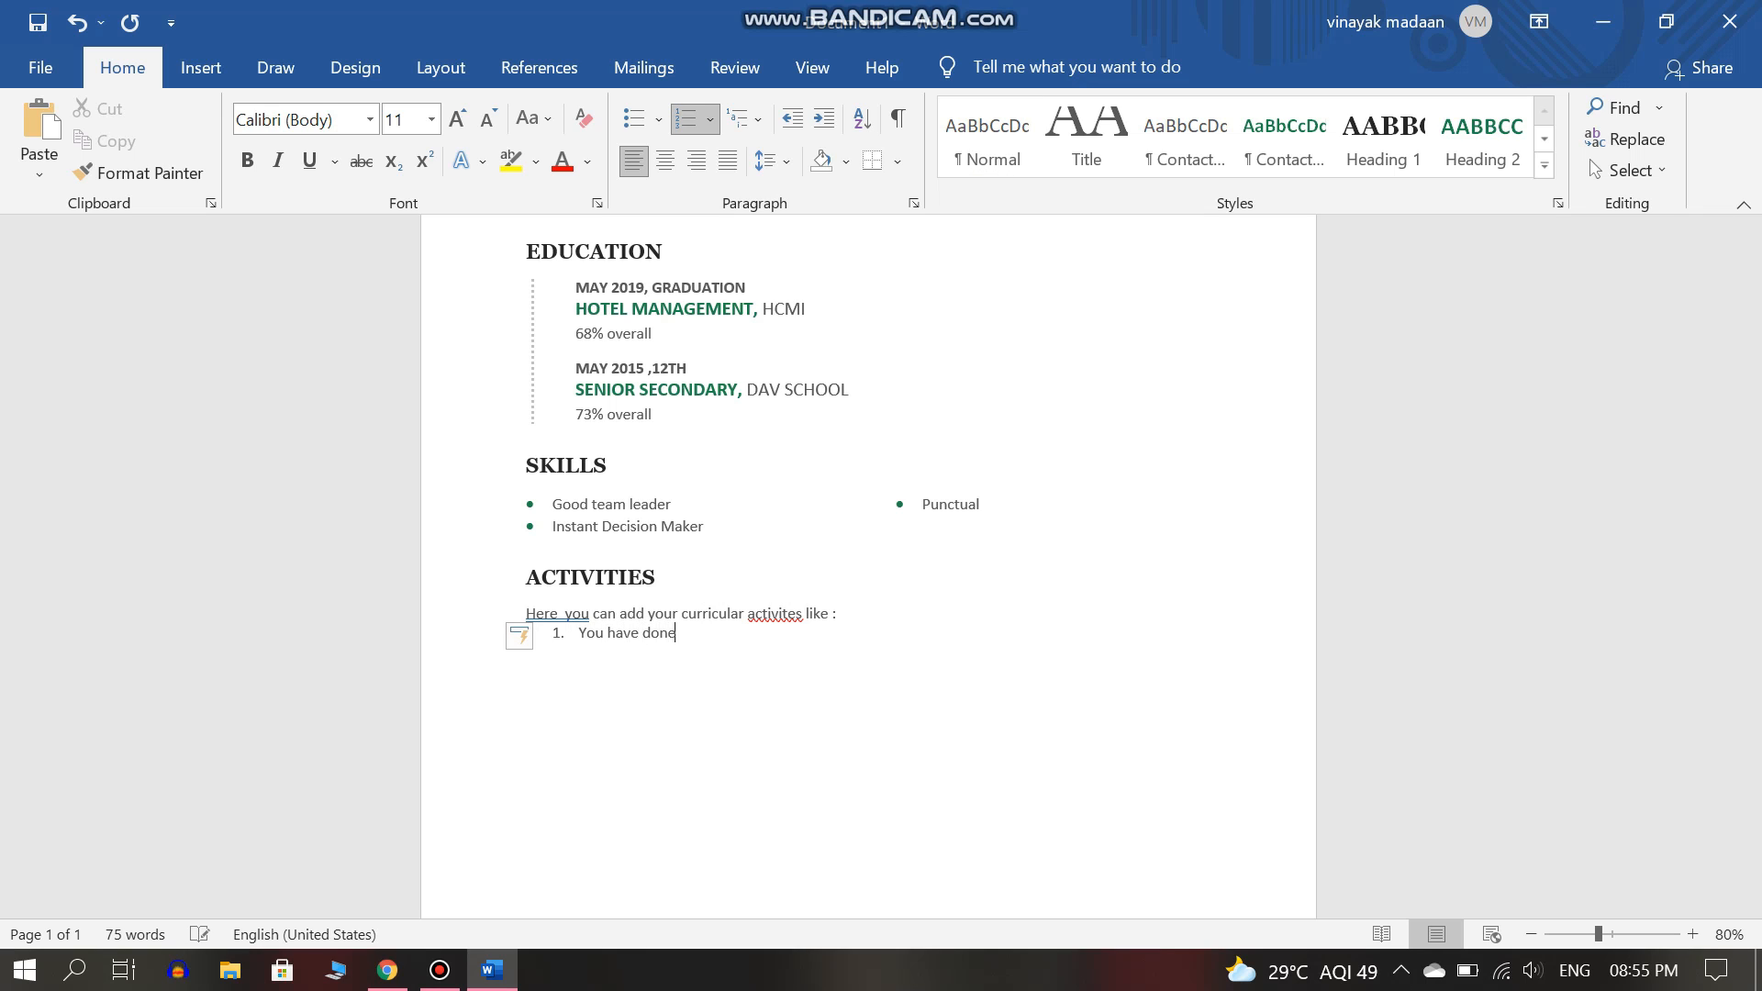
key(BackSpace)
key(BackSpace)
text(potrait making and you c)
key(BackSpace)
text(won any)
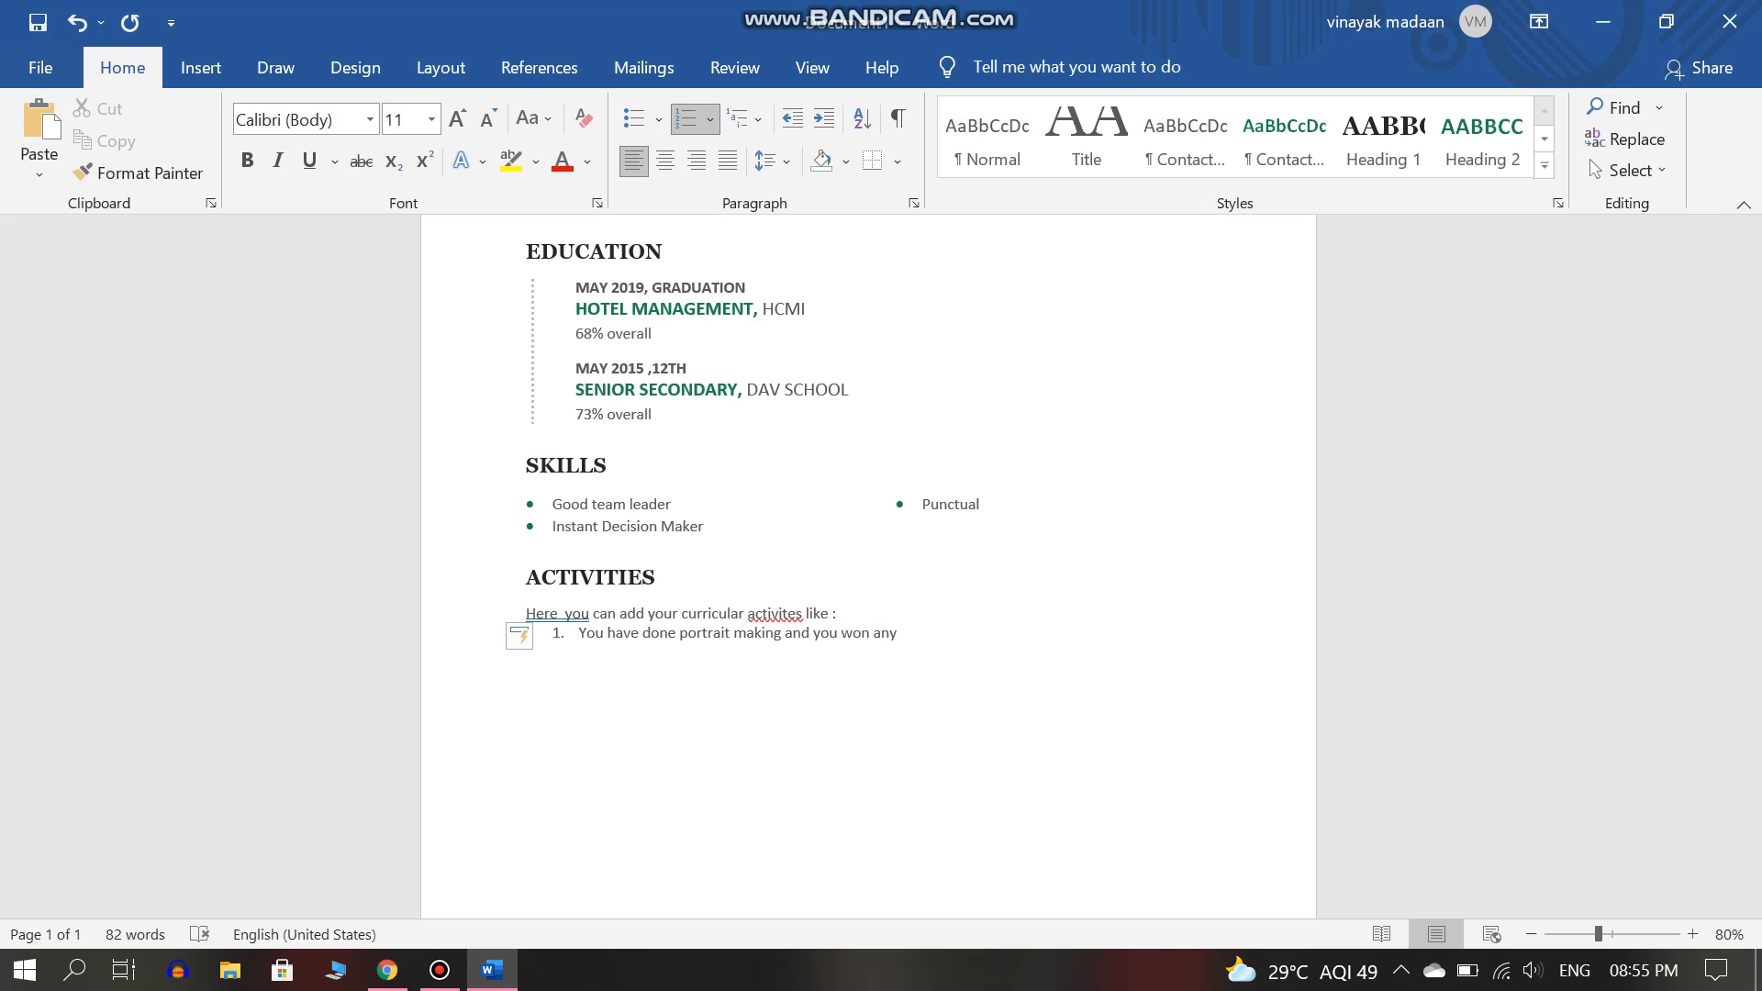
text( award)
Add numbered items on leading cricket and football teams and taking part in dance.
key(Return)
text(you h)
text(ave worke)
key(BackSpace)
key(BackSpace)
key(BackSpace)
key(BackSpace)
key(BackSpace)
text(lead the team of)
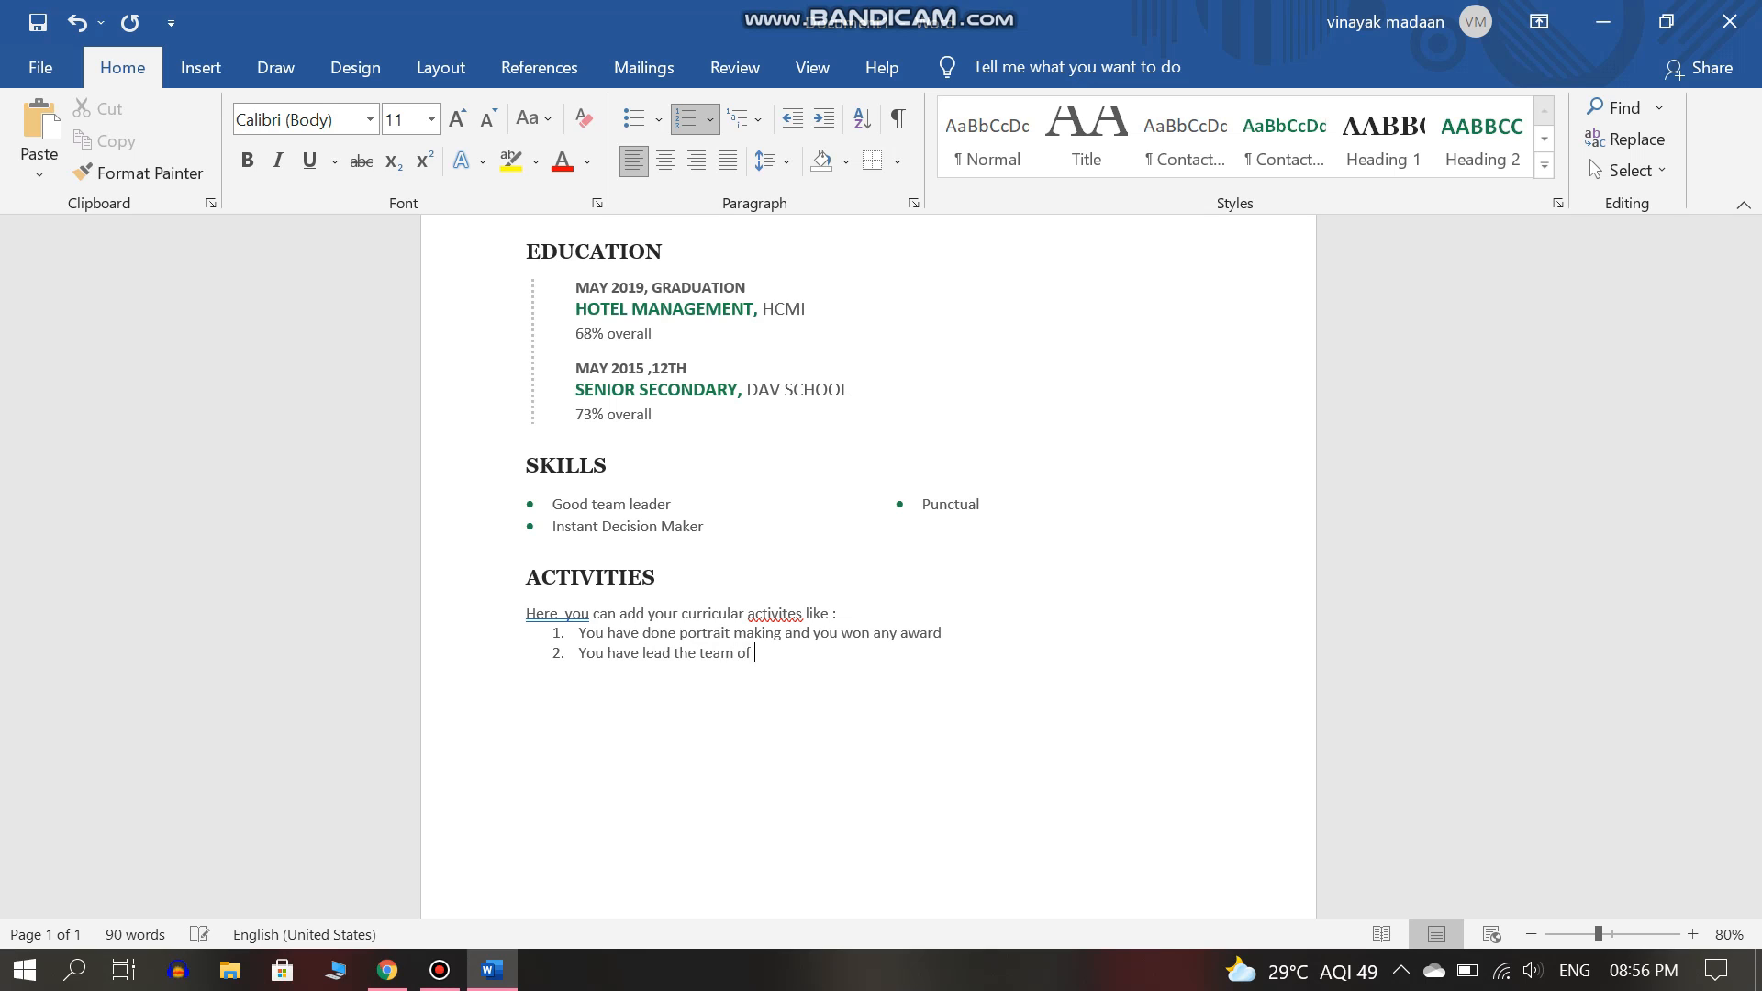
text( sports or played in a team of ceik)
text(ket and football)
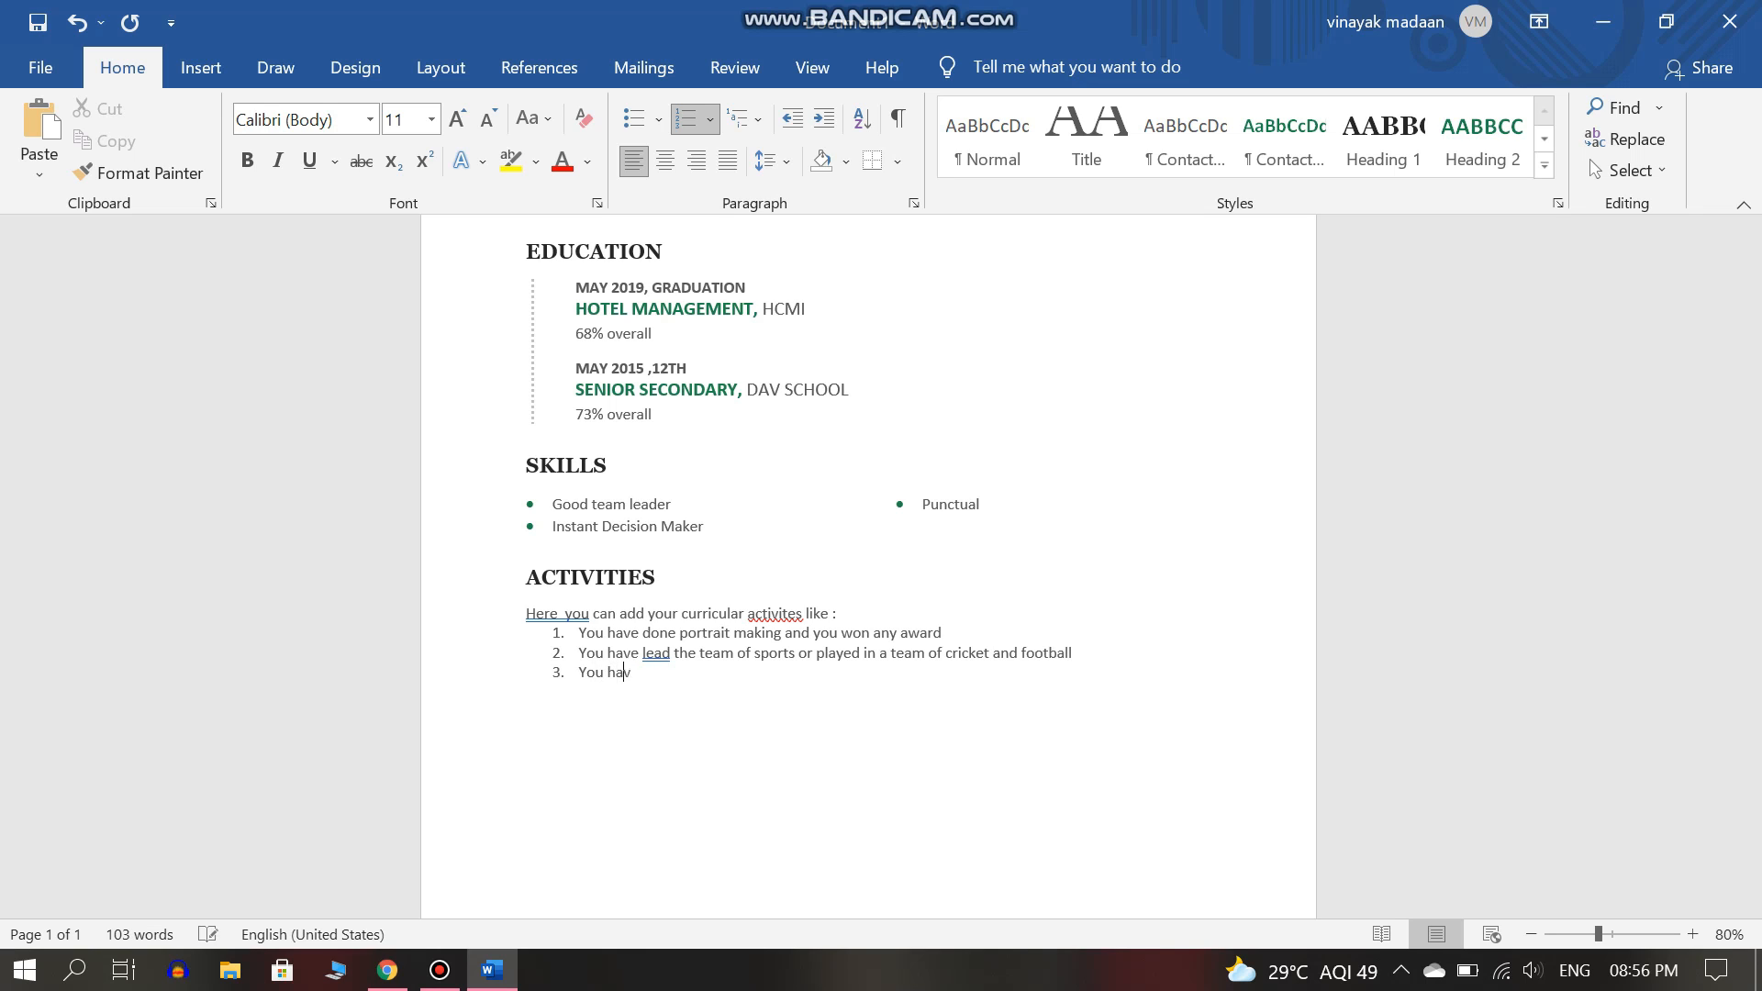
text(aken participation in dance o)
key(BackSpace)
text(.)
key(Return)
key(BackSpace)
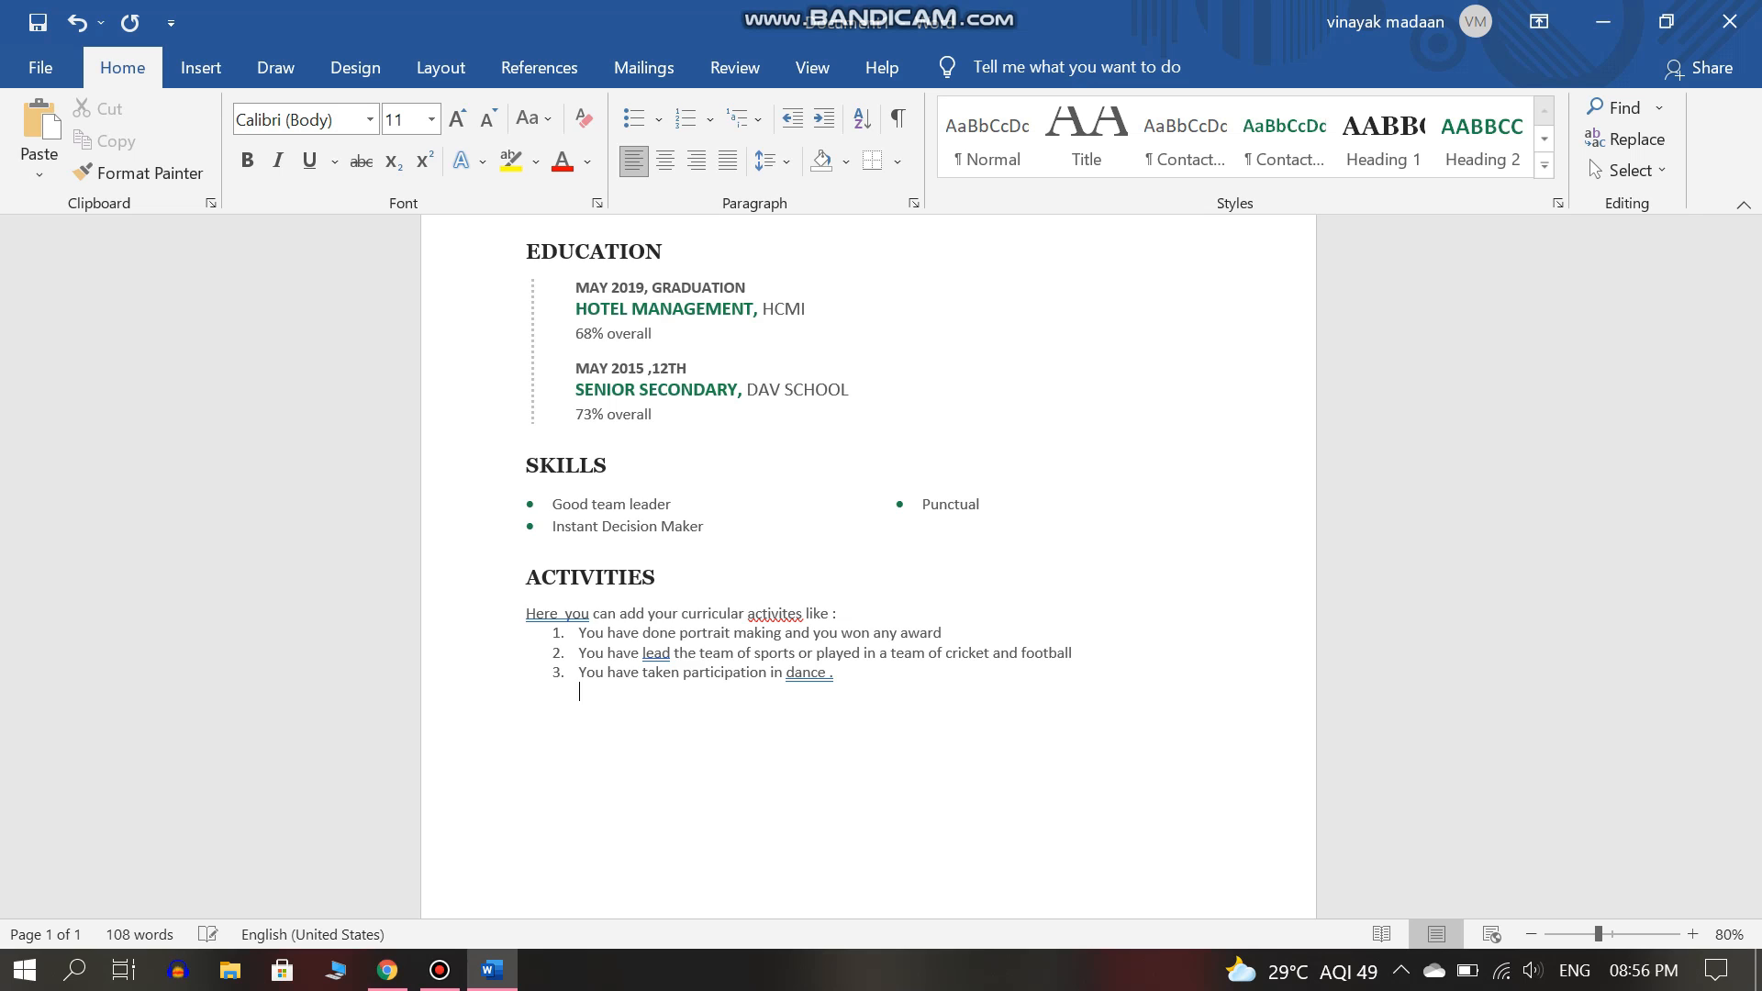
Correct 'lead' to 'led' and 'activites' to 'activities', and tidy the punctuation after dance and before the colon.
right_click(660, 653)
click(540, 269)
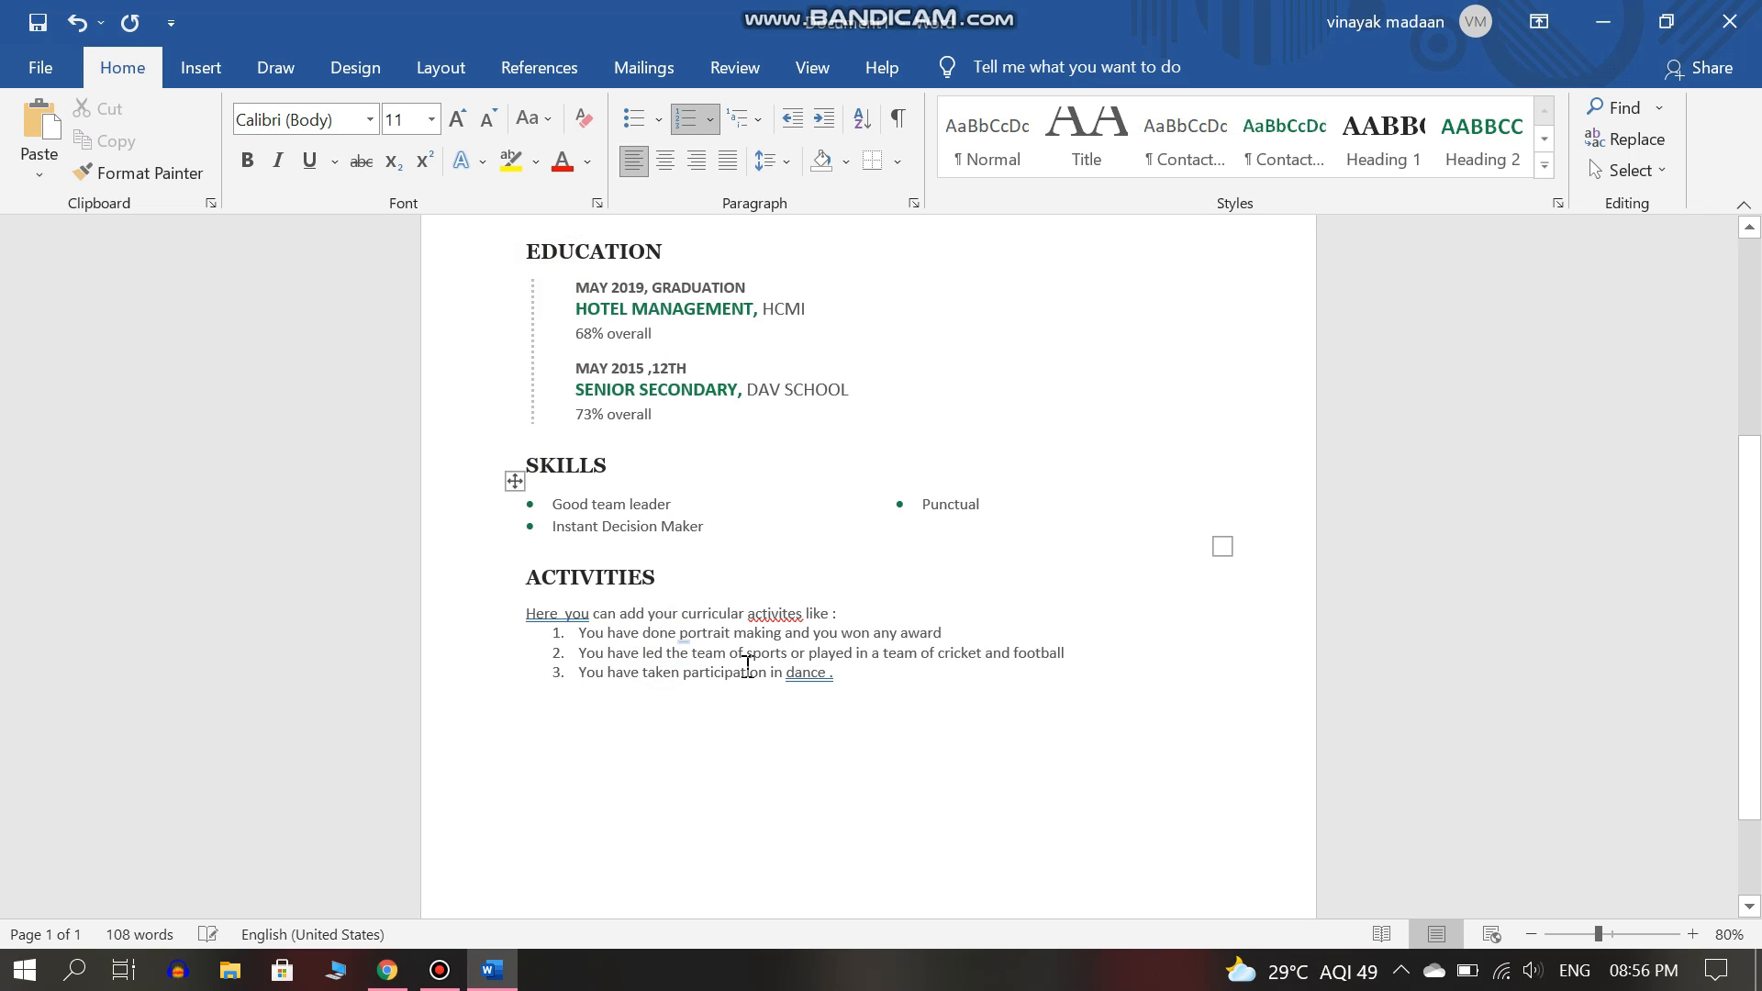
click(835, 673)
key(BackSpace)
key(BackSpace)
text(.)
right_click(787, 613)
click(687, 129)
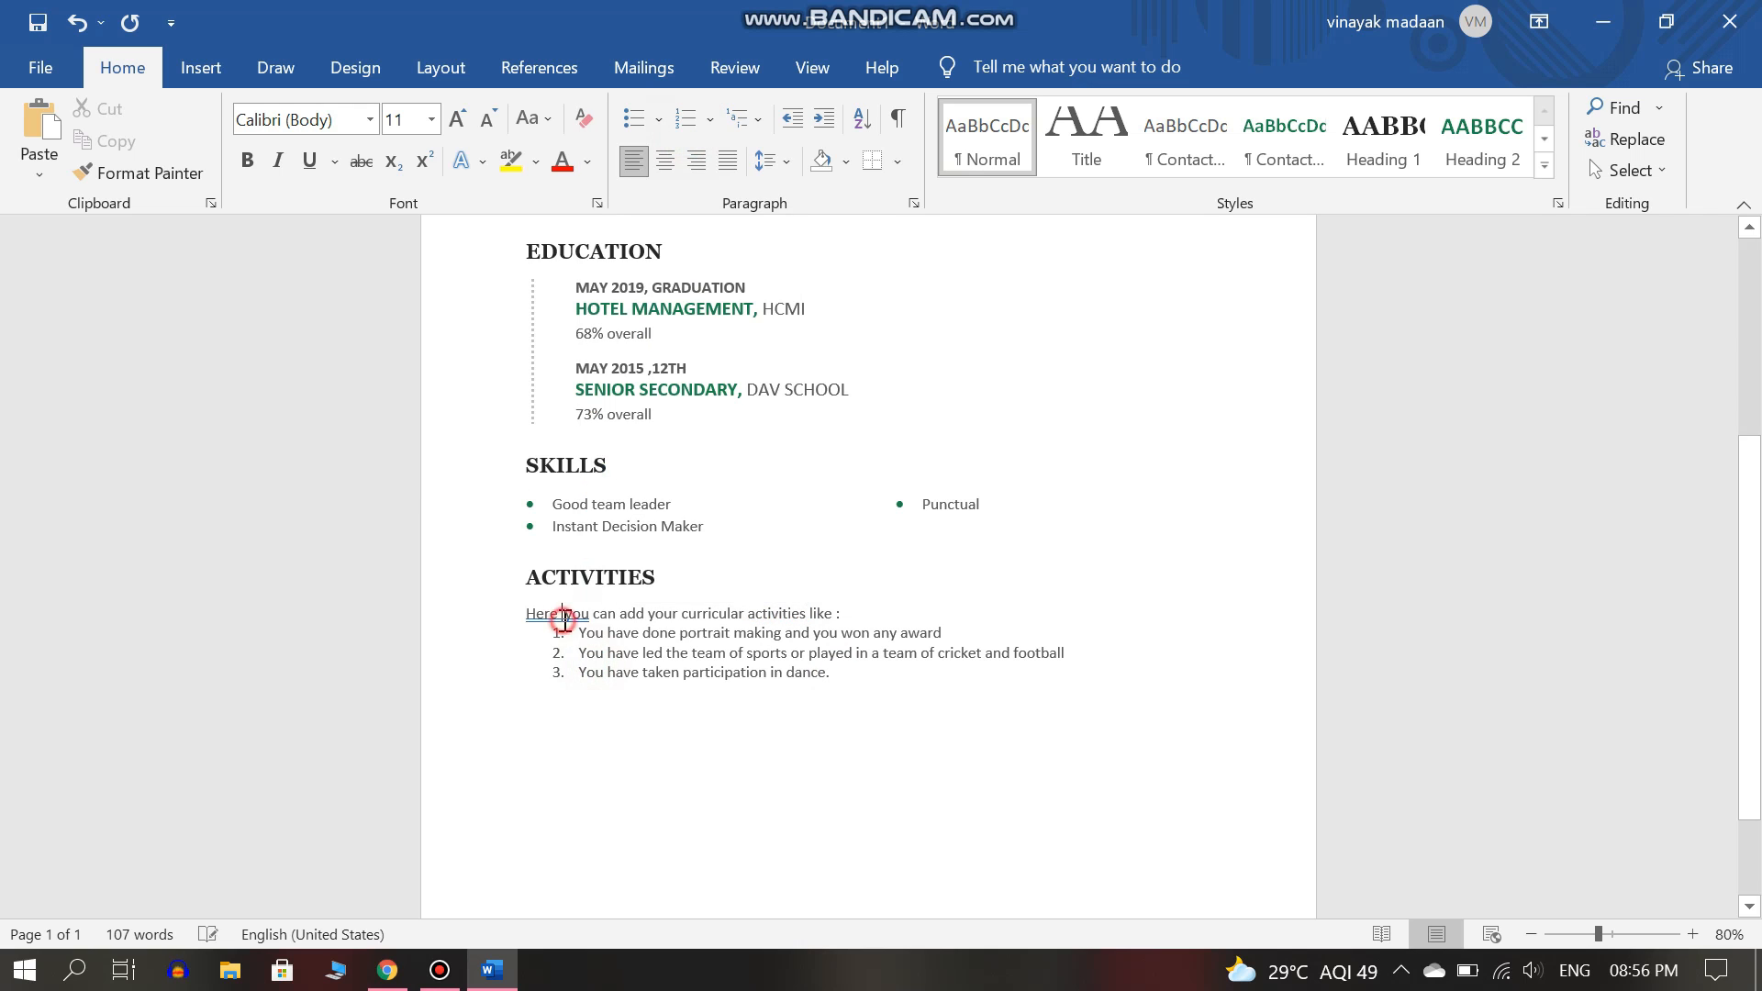
click(831, 613)
key(Delete)
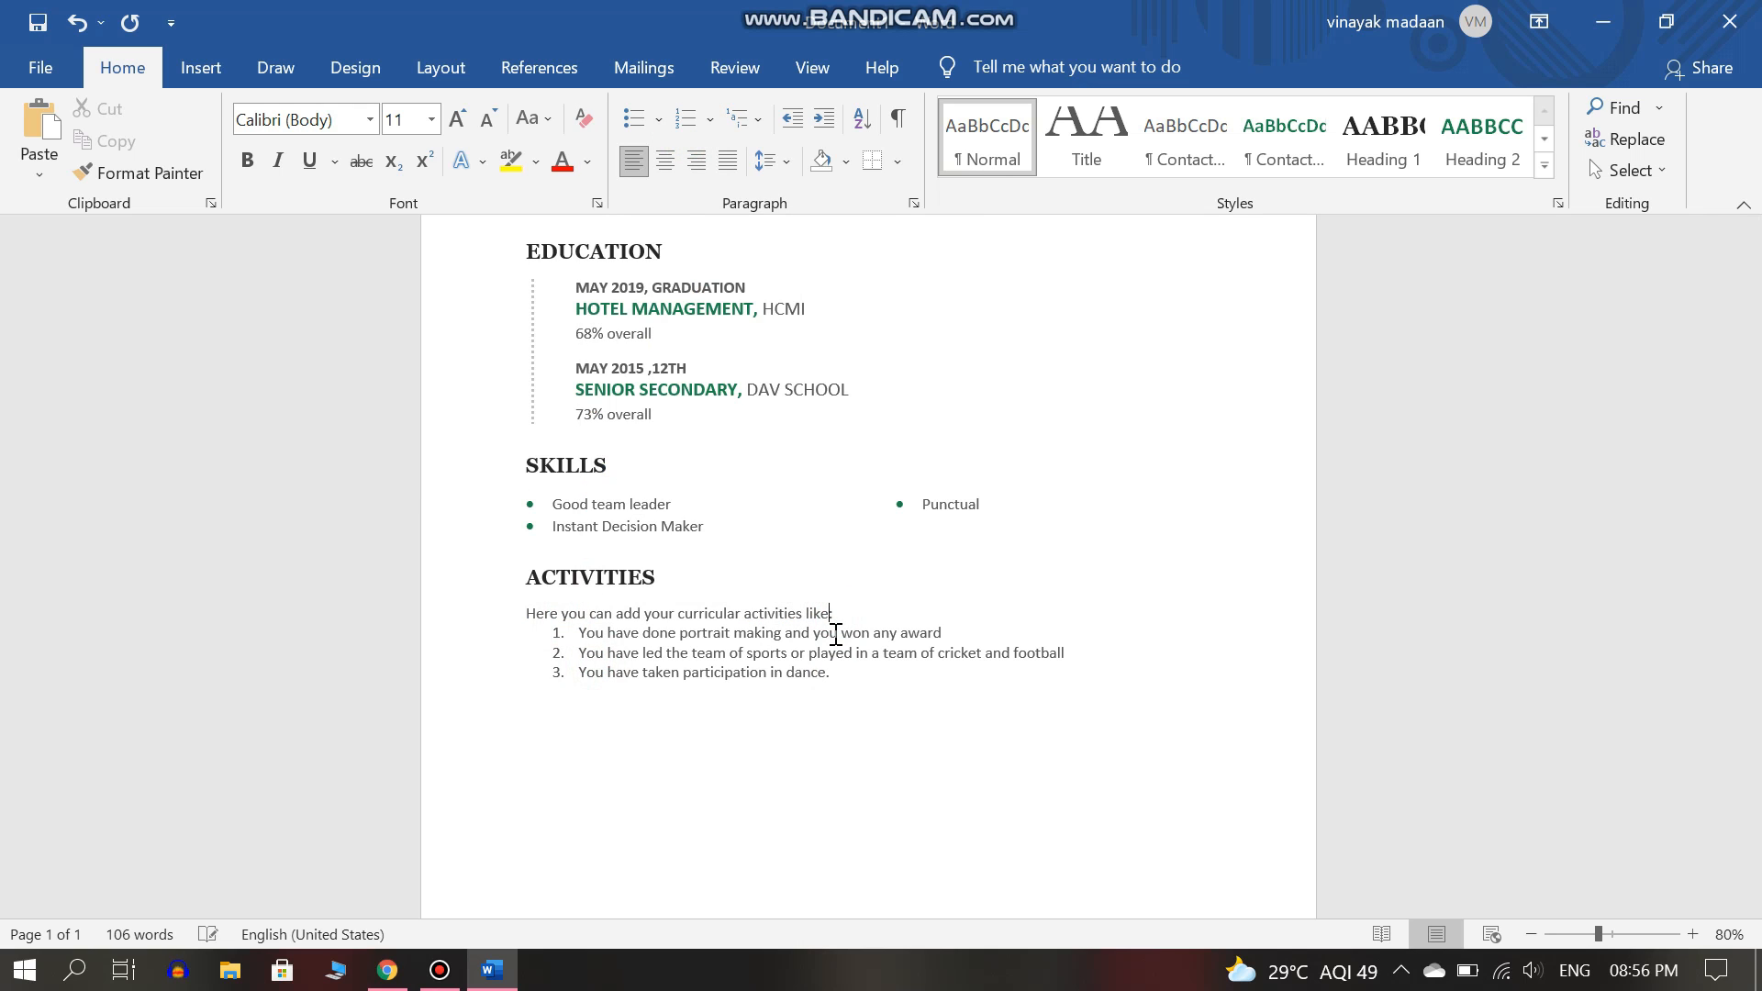
scroll(854, 666, down, 2)
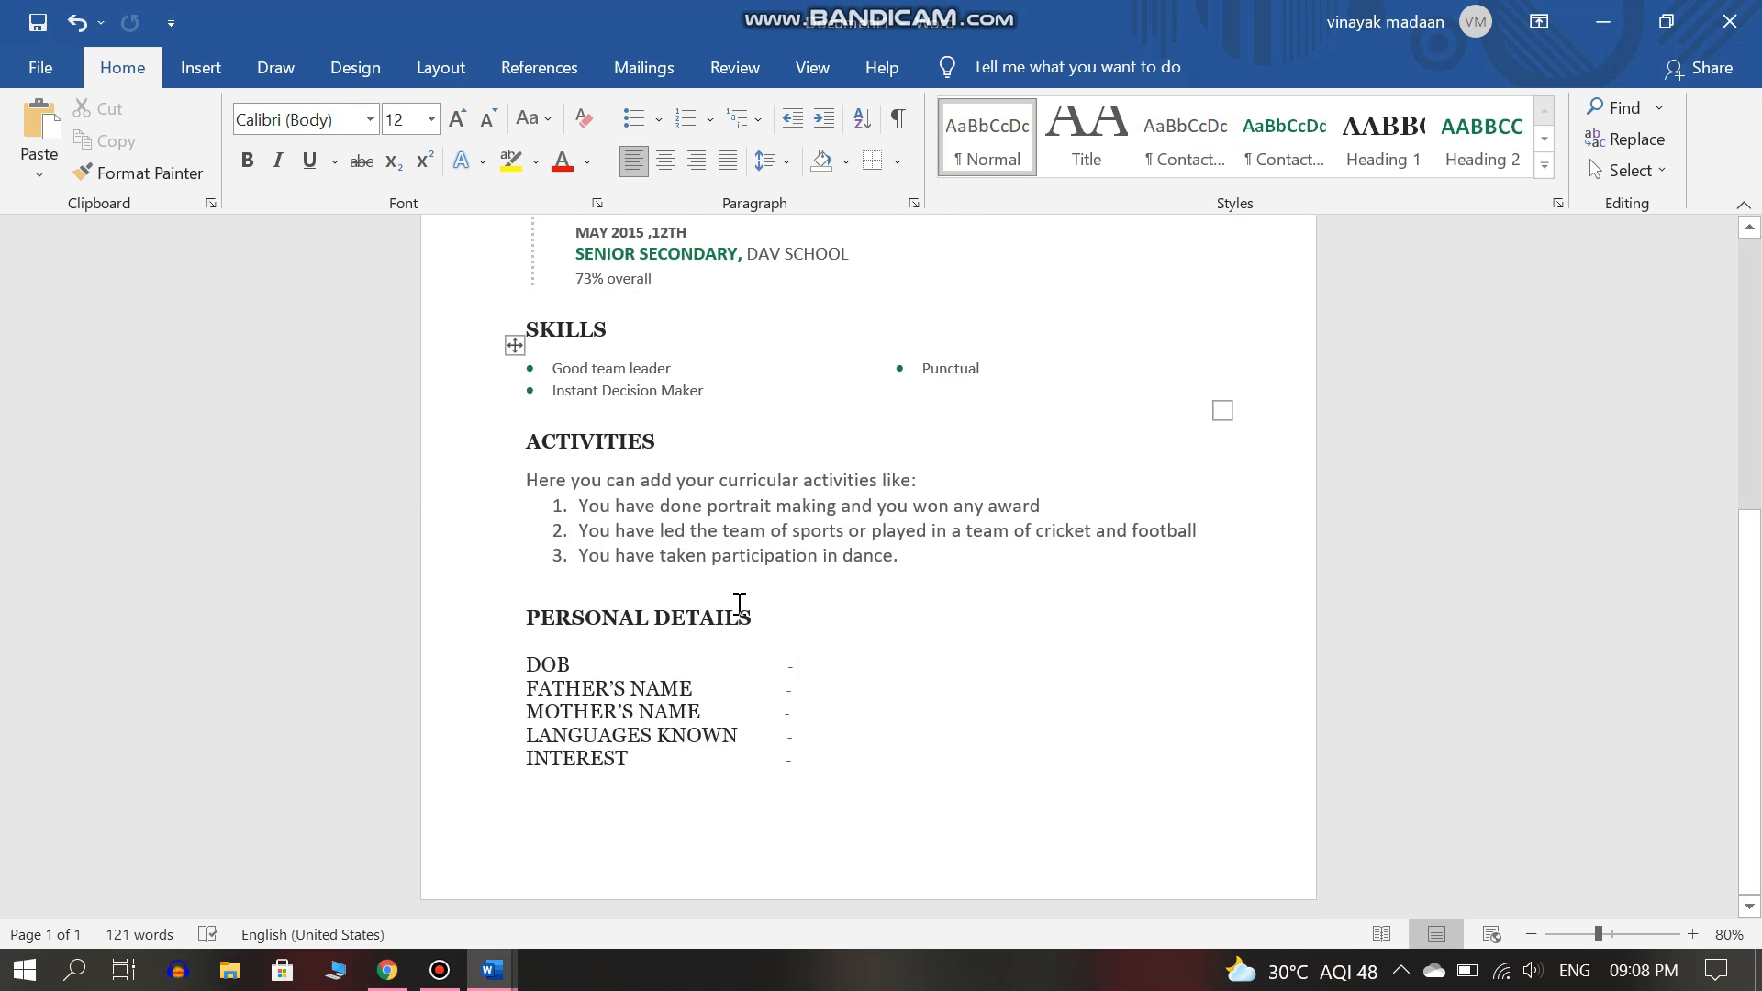
Enter the date of birth as 15th August with the birth year.
text(15th augu)
key(BackSpace)
key(BackSpace)
key(BackSpace)
key(BackSpace)
text(A)
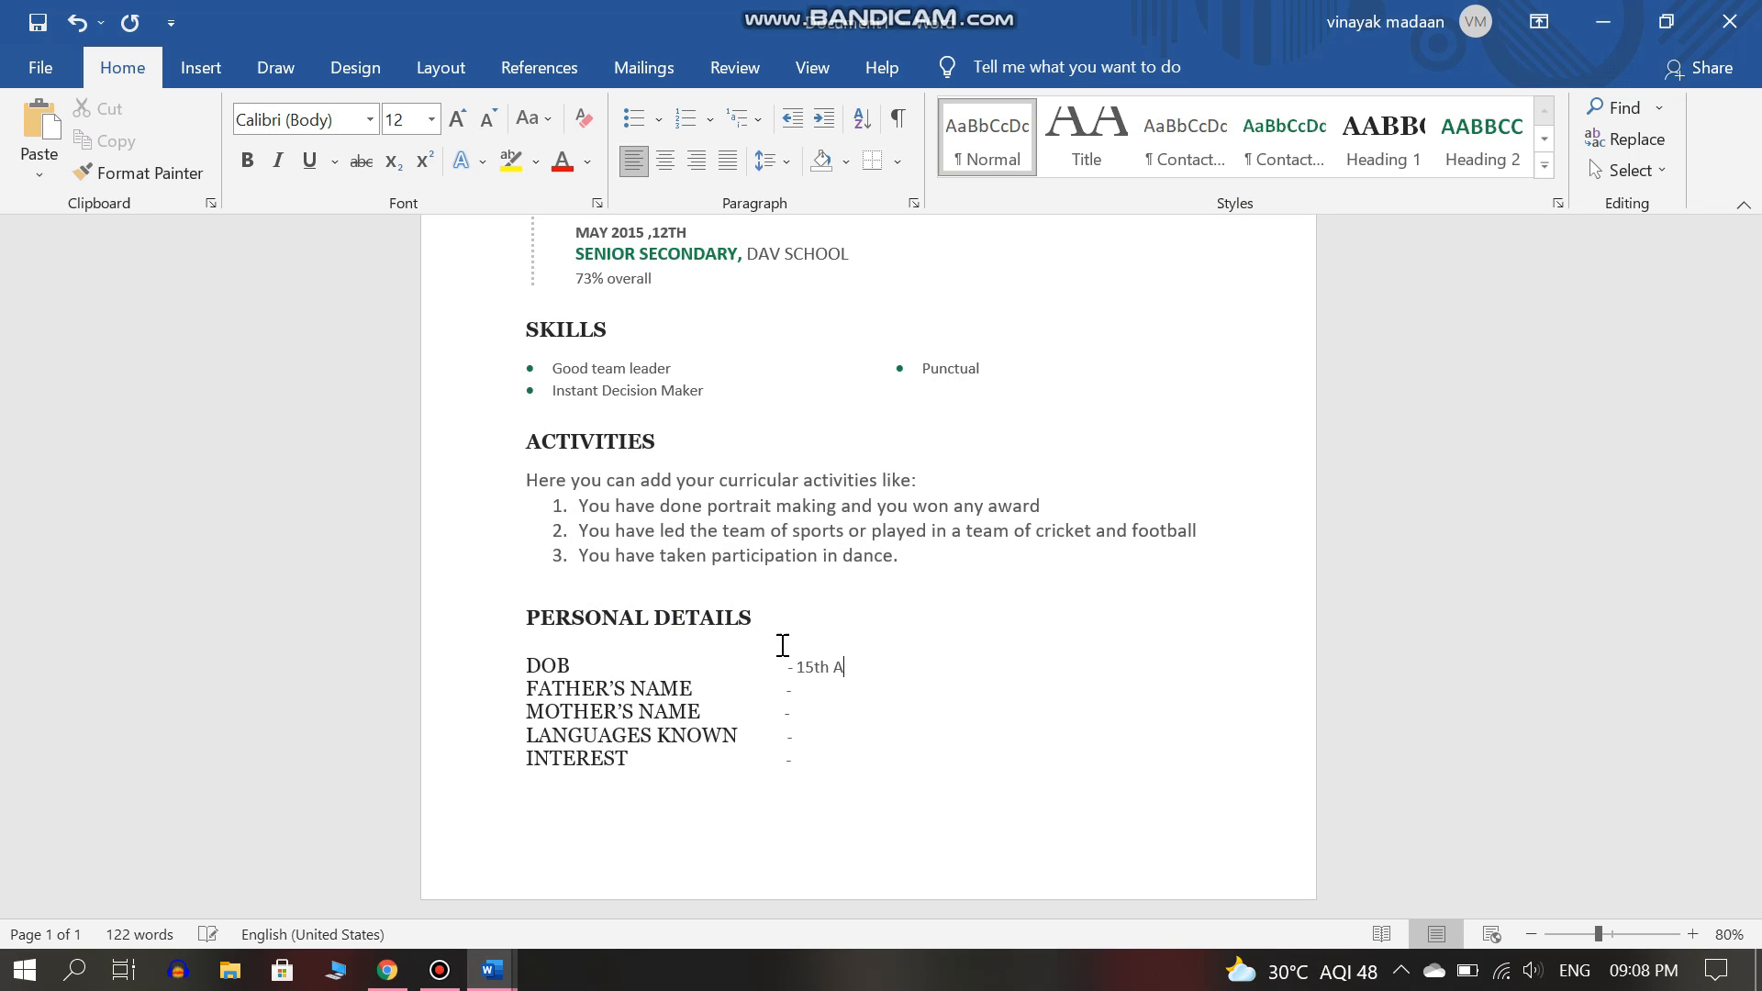
text(ugust)
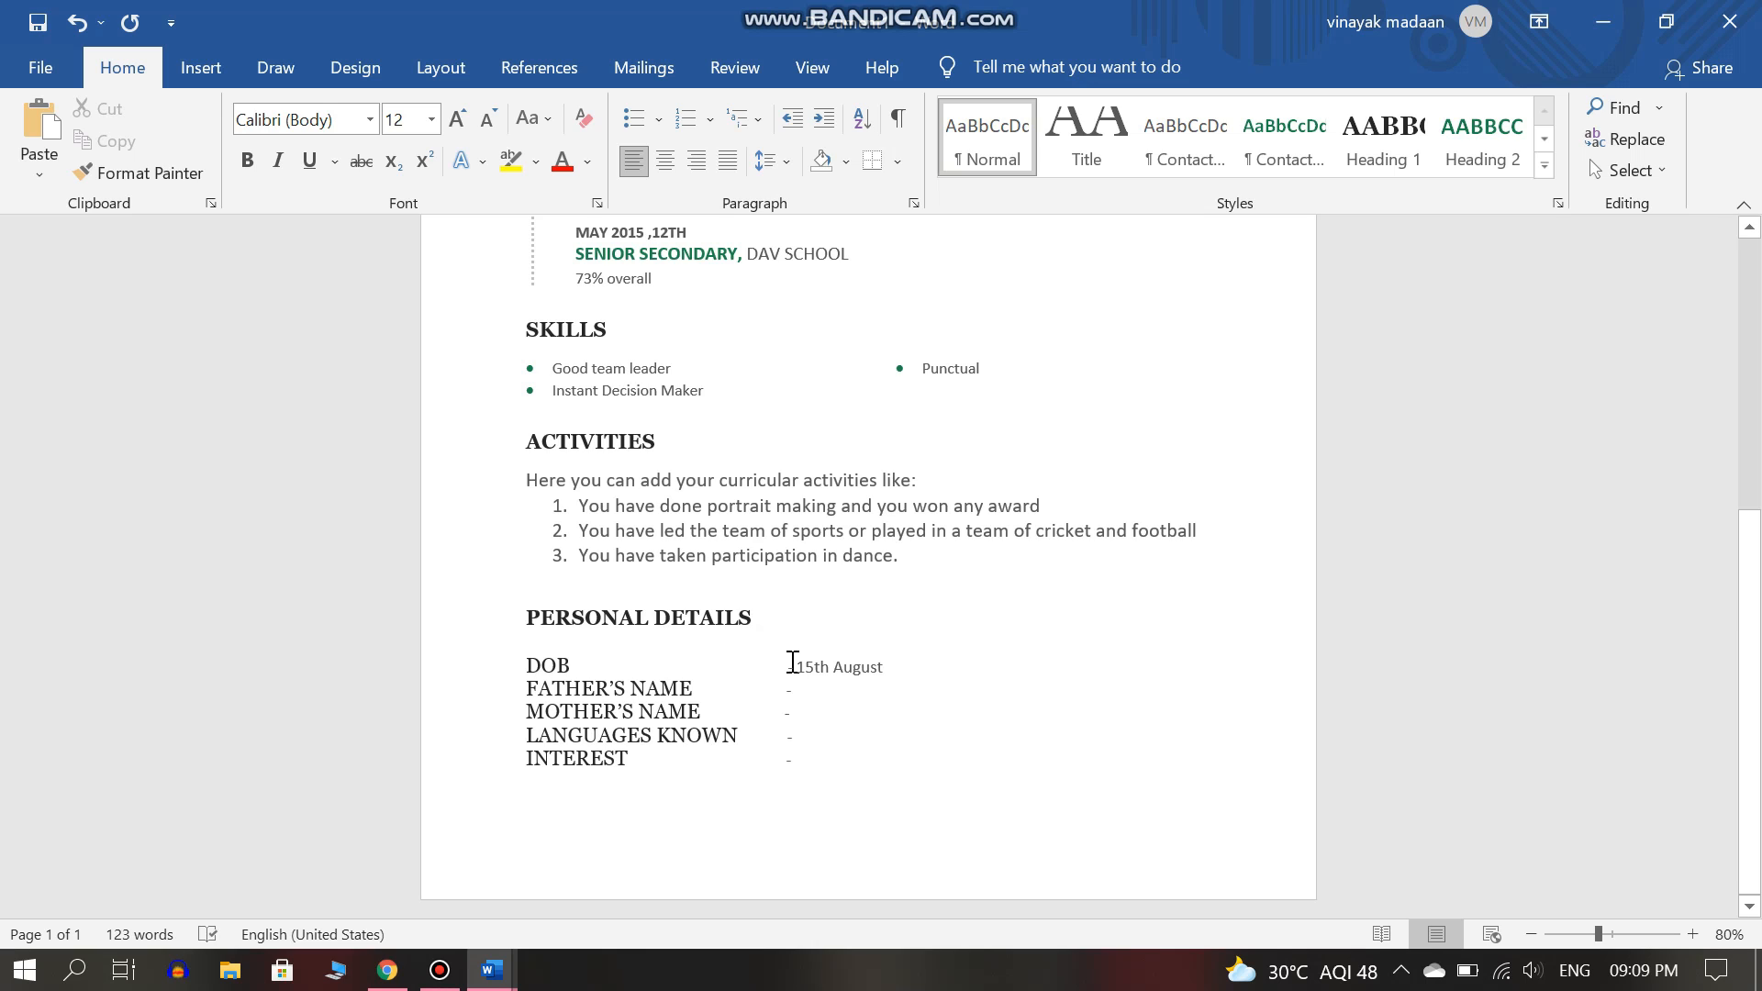
text( 109)
key(Left)
key(BackSpace)
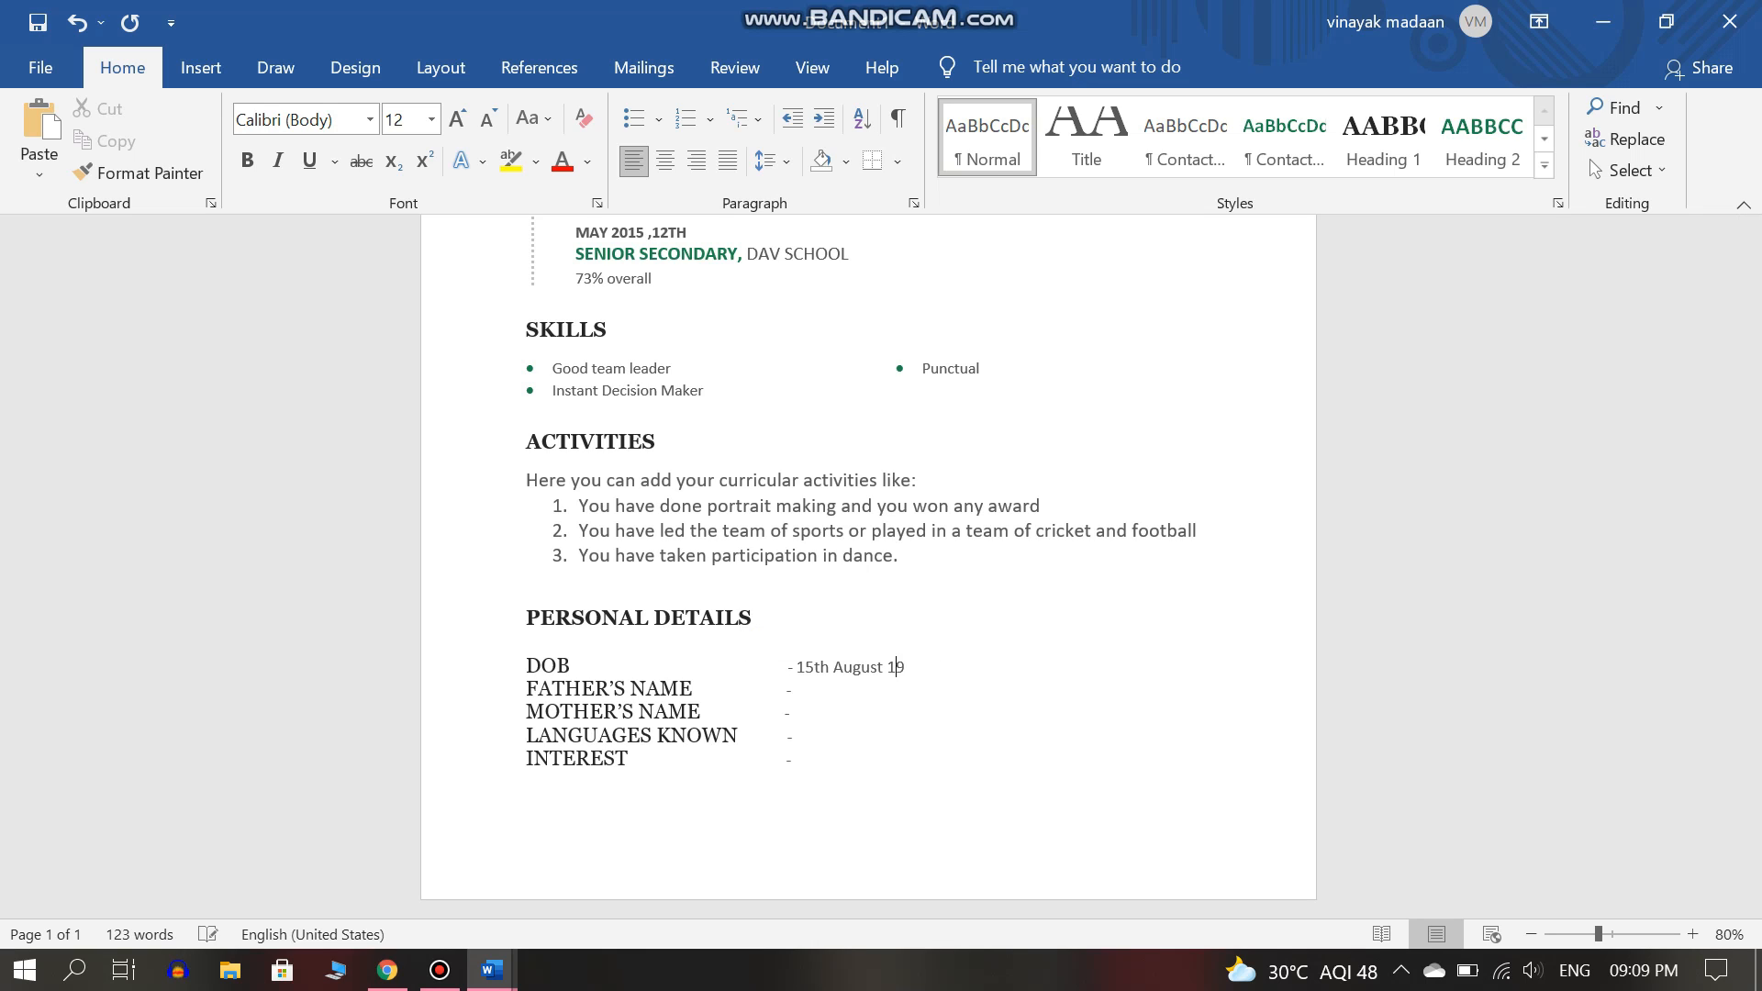
Fill in the father's and mother's names on their lines.
click(825, 692)
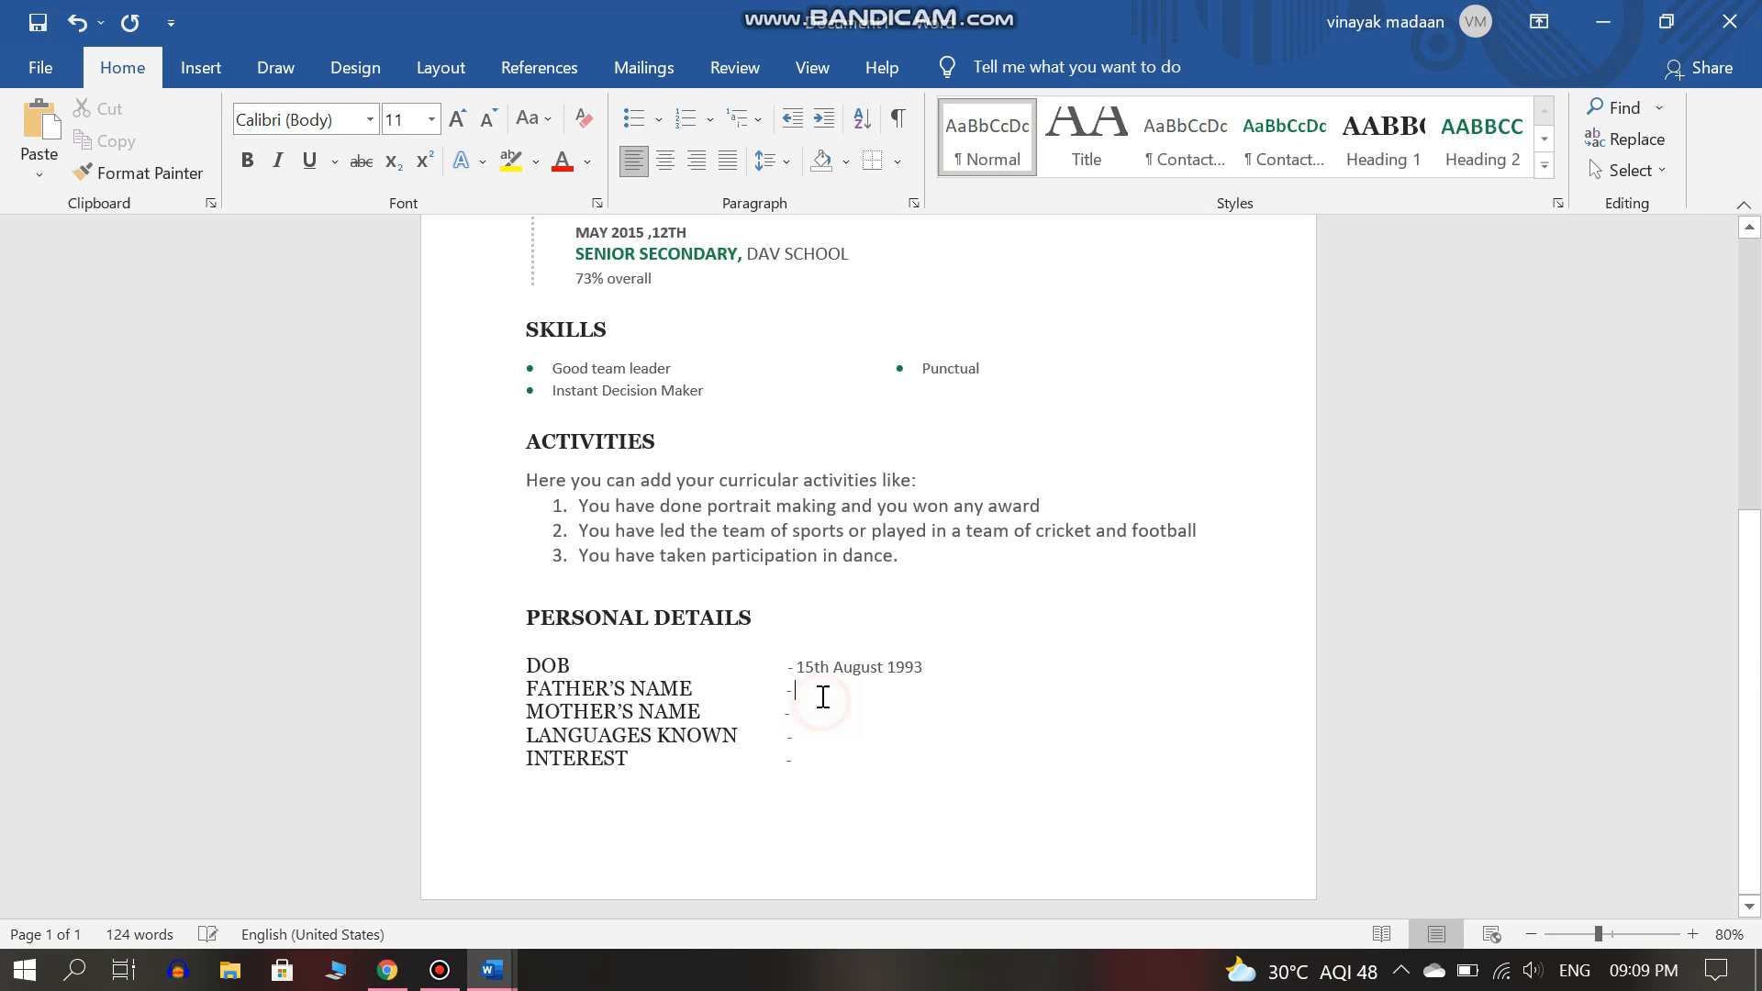
text(Mr. ..... MADAAN)
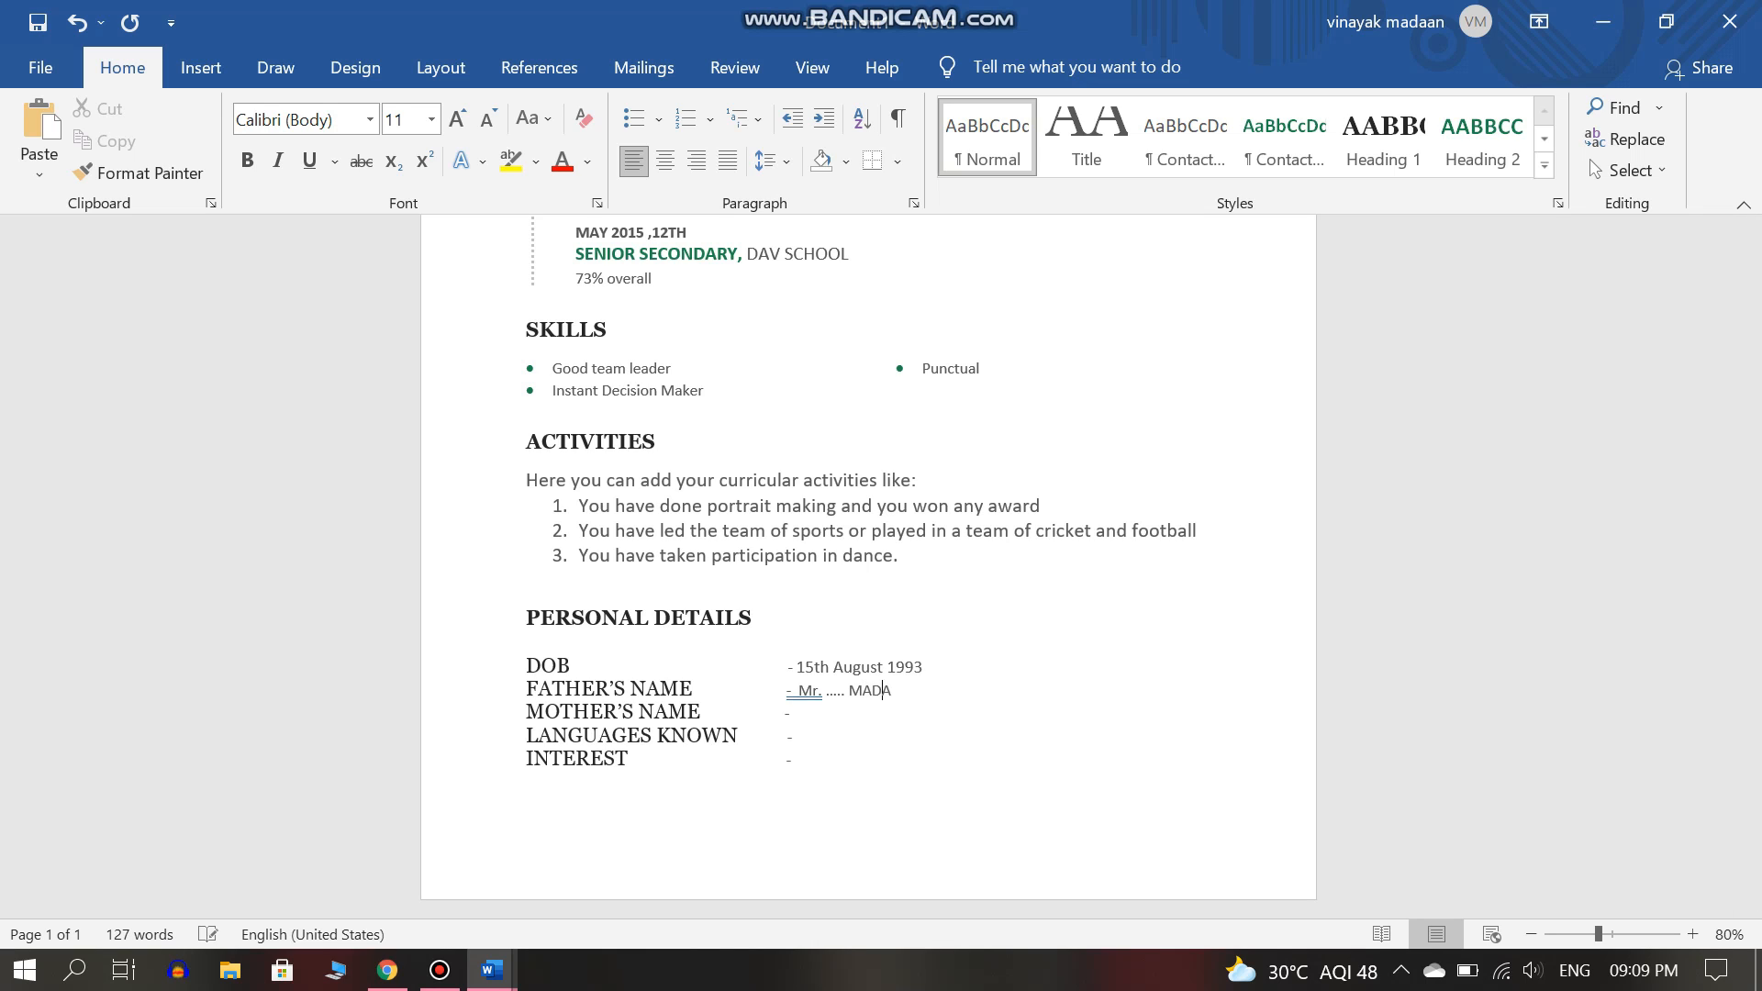
click(818, 710)
text(nmR)
key(BackSpace)
key(BackSpace)
key(BackSpace)
text(n)
key(BackSpace)
text(mMrs. ...... Madaan)
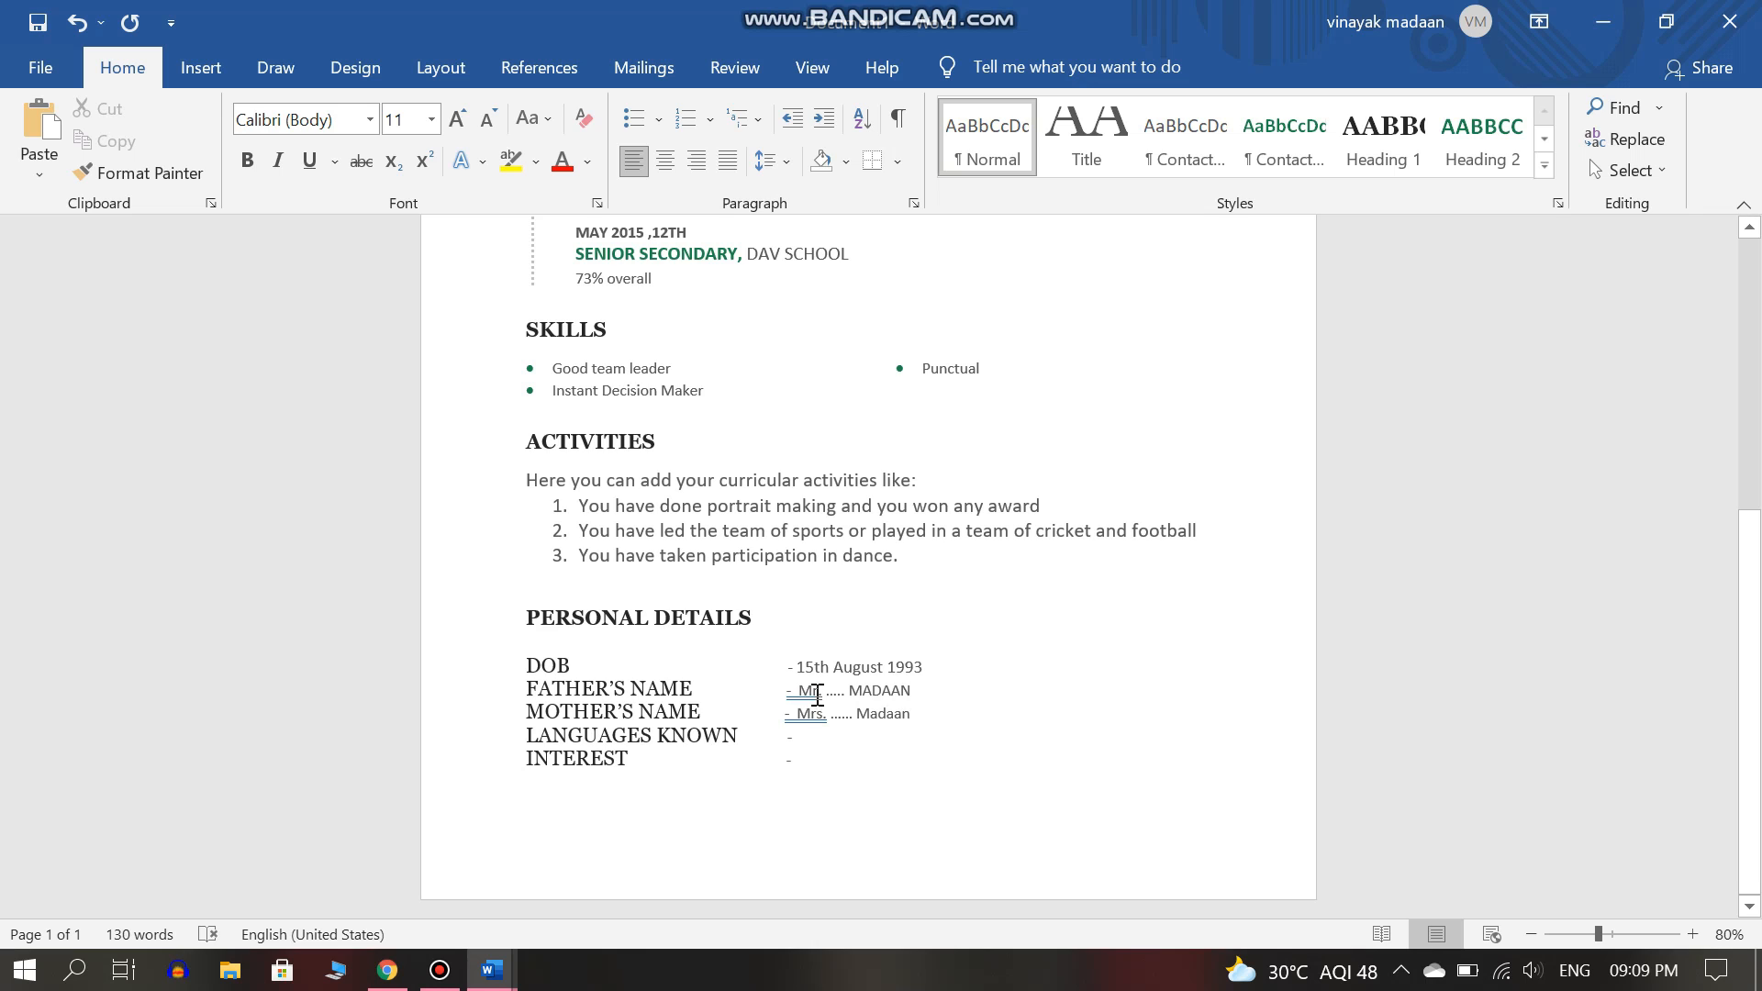
Try painting the father's name formatting onto the lines below, then undo it.
click(92, 173)
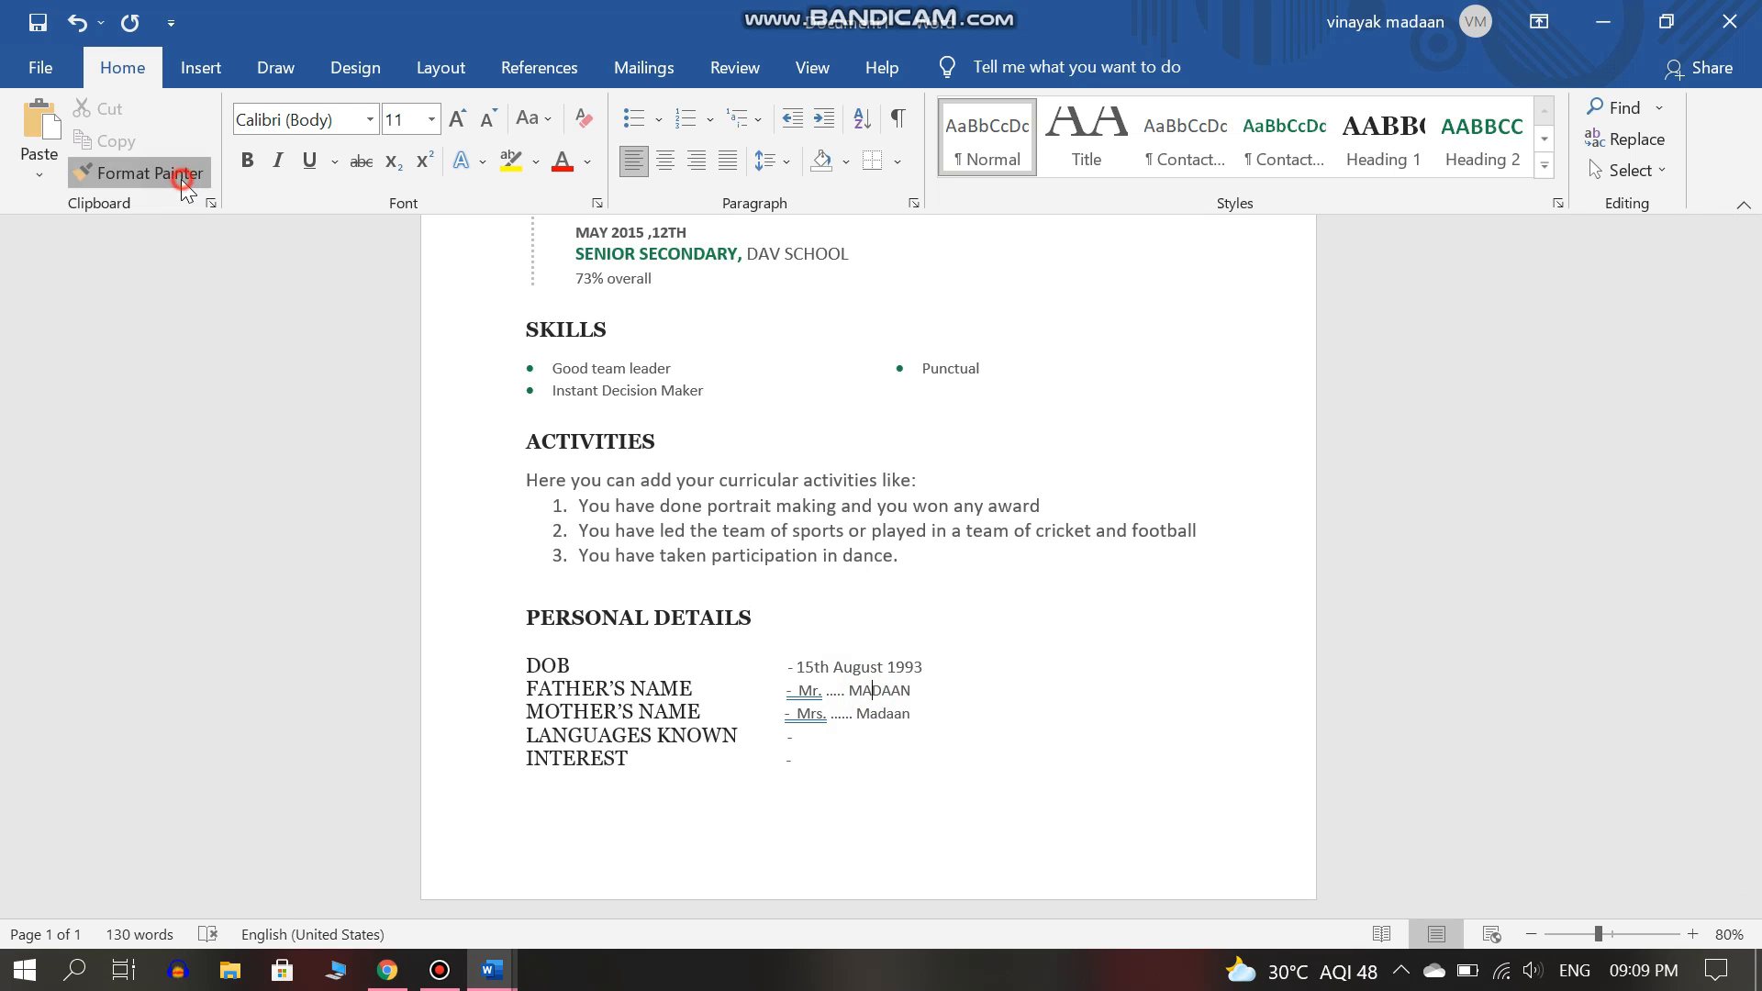
drag(797, 714, 798, 748)
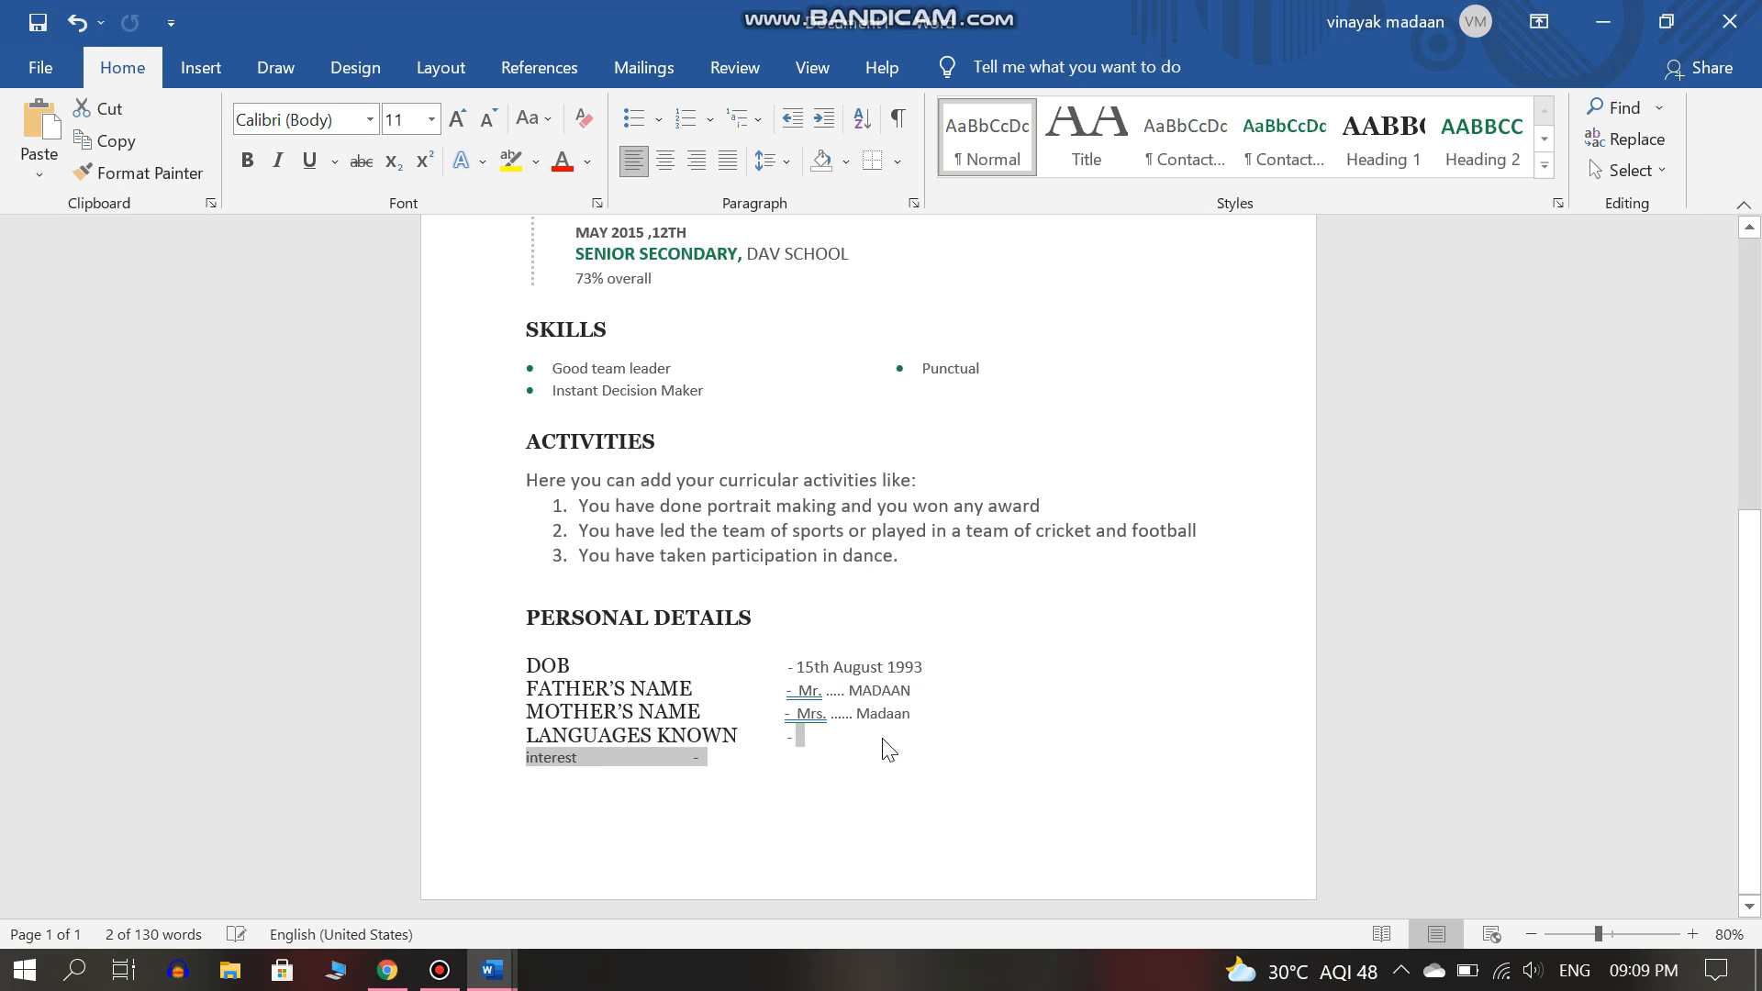
click(913, 716)
click(901, 690)
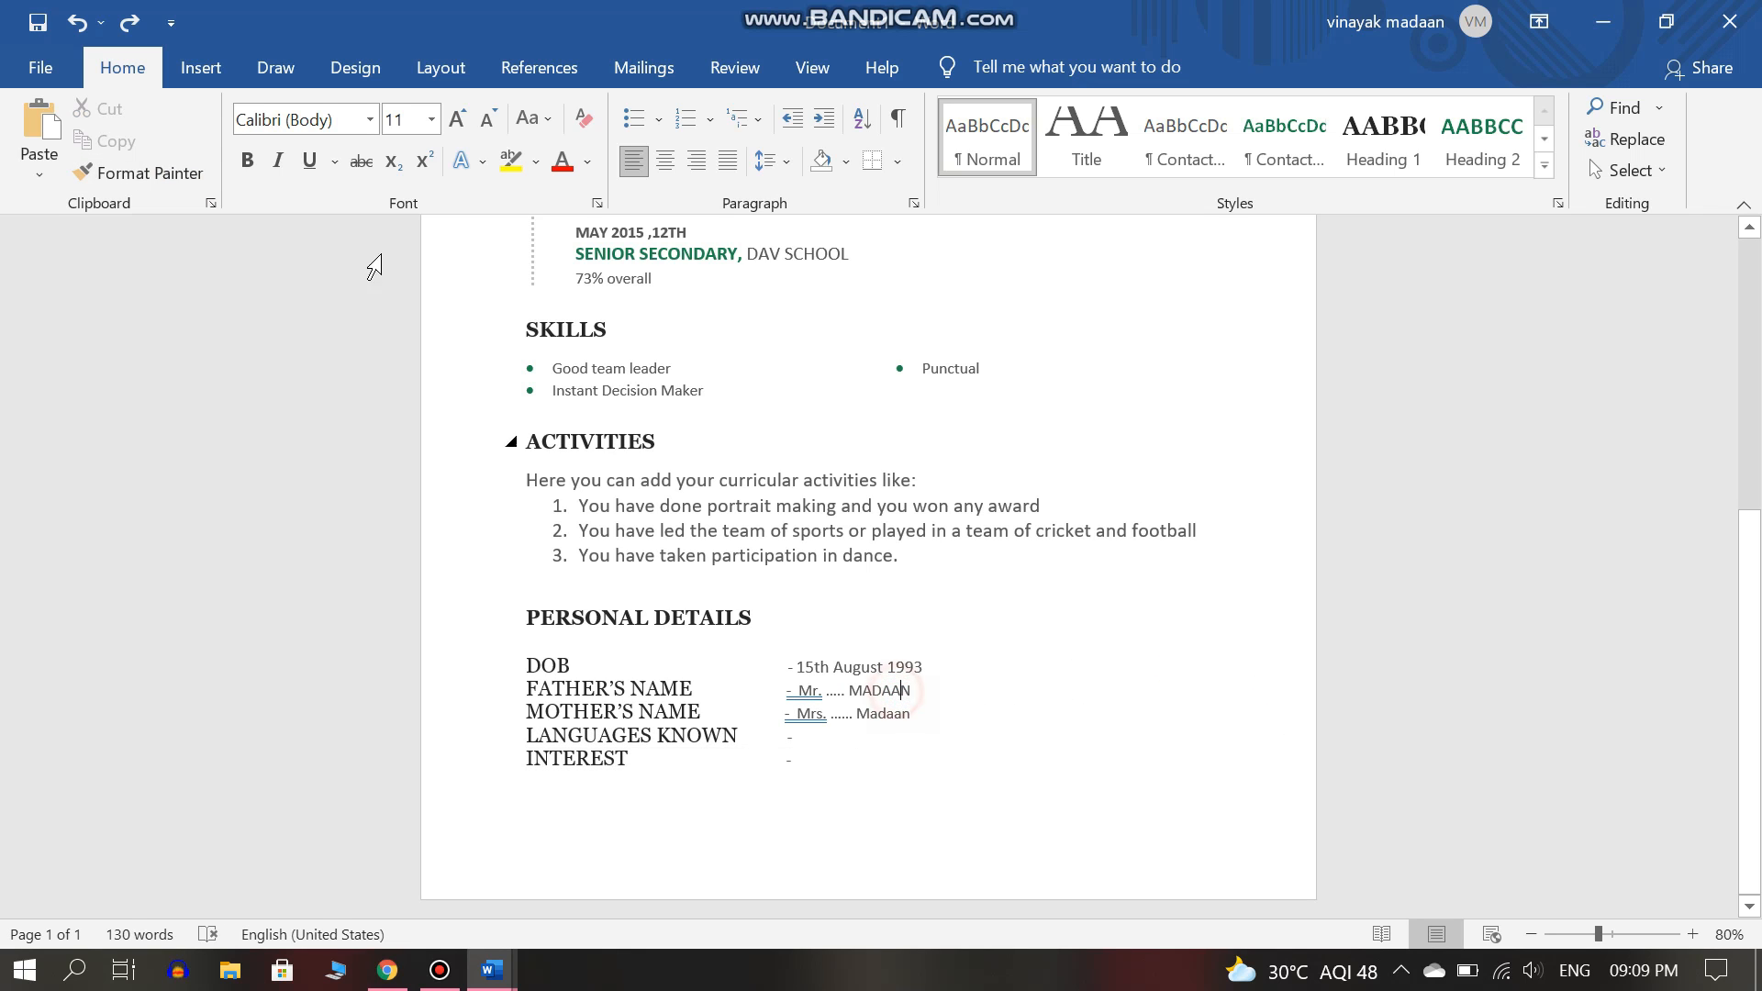
click(183, 173)
drag(909, 715, 789, 714)
key(ctrl+z)
key(ctrl+z)
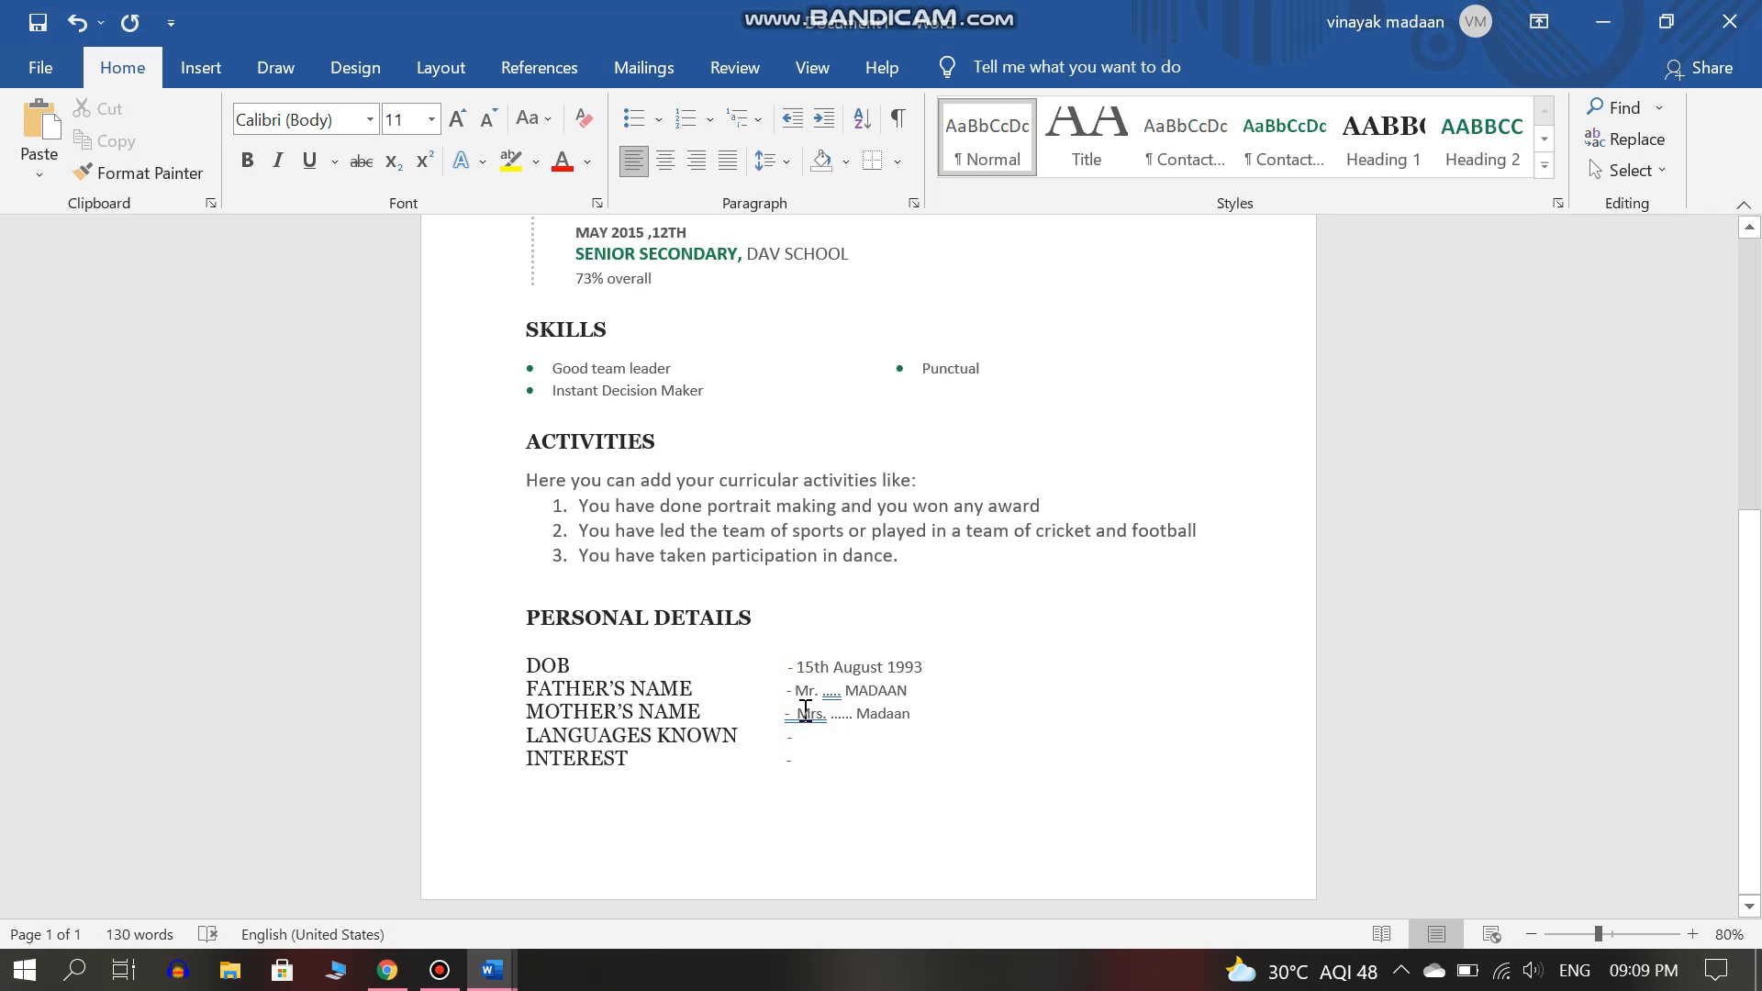
Enter 'English, Hindi and Punjabi' as the languages known, removing extra spaces.
click(813, 736)
text(Engli)
text(sh , hin)
text(Hindi and Punjabi)
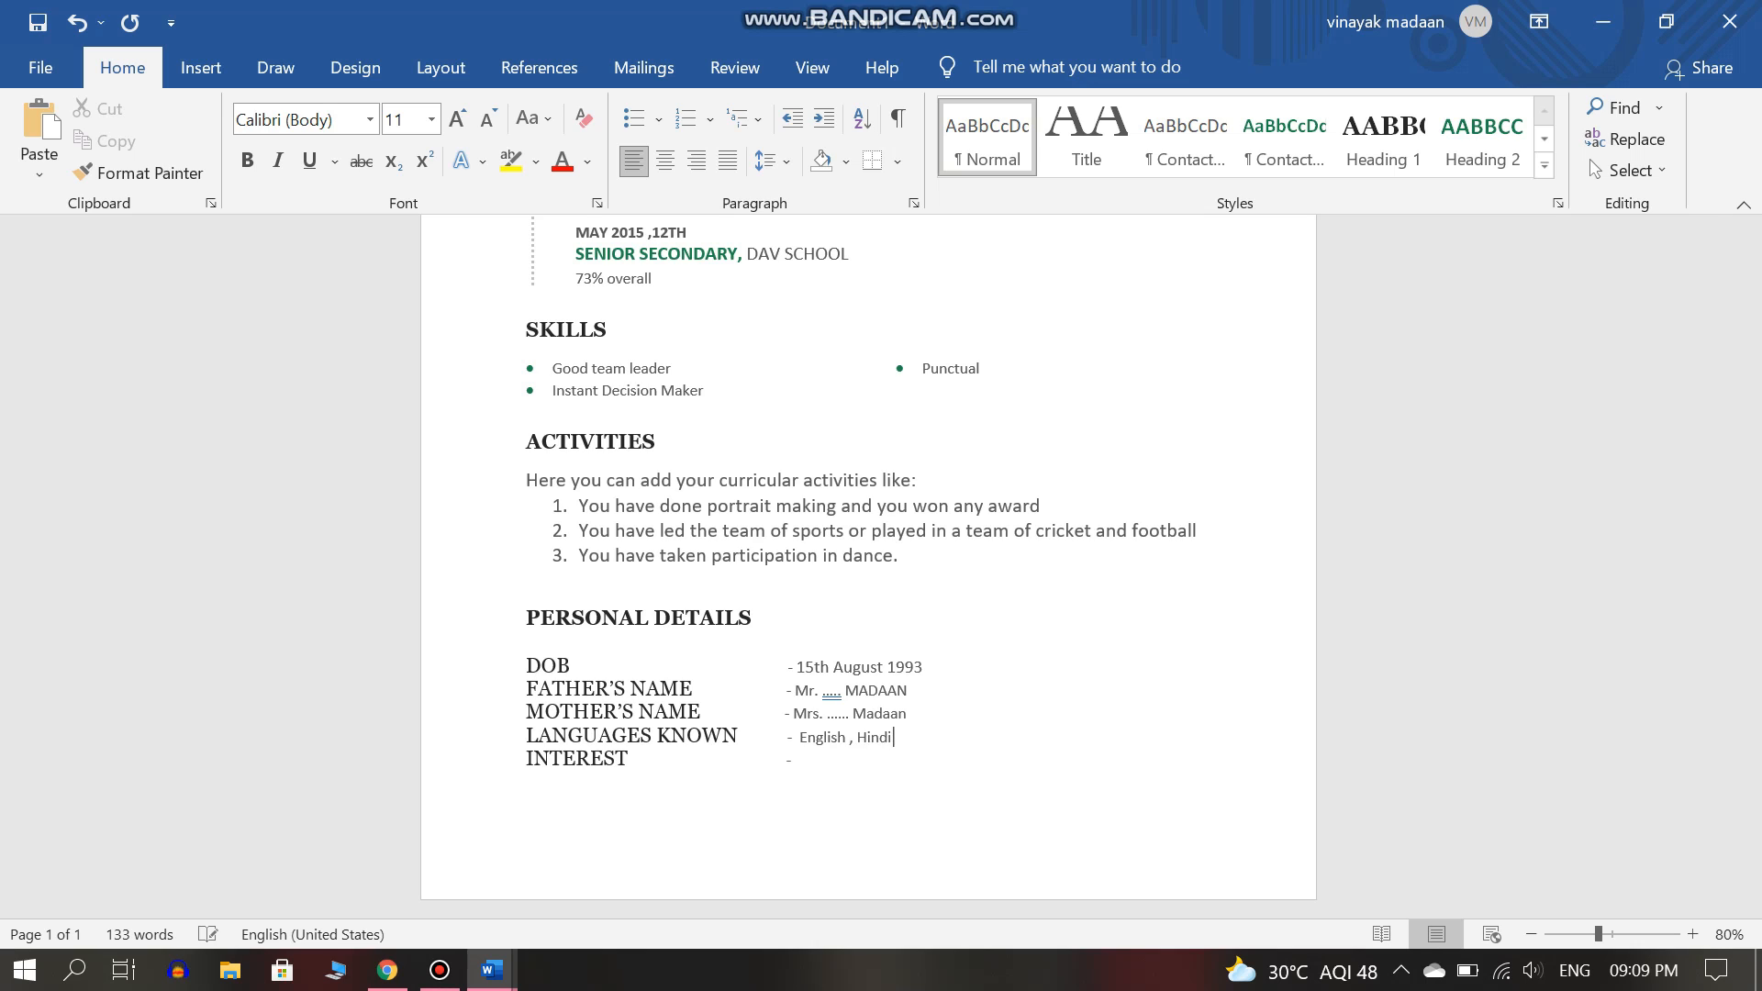
click(815, 761)
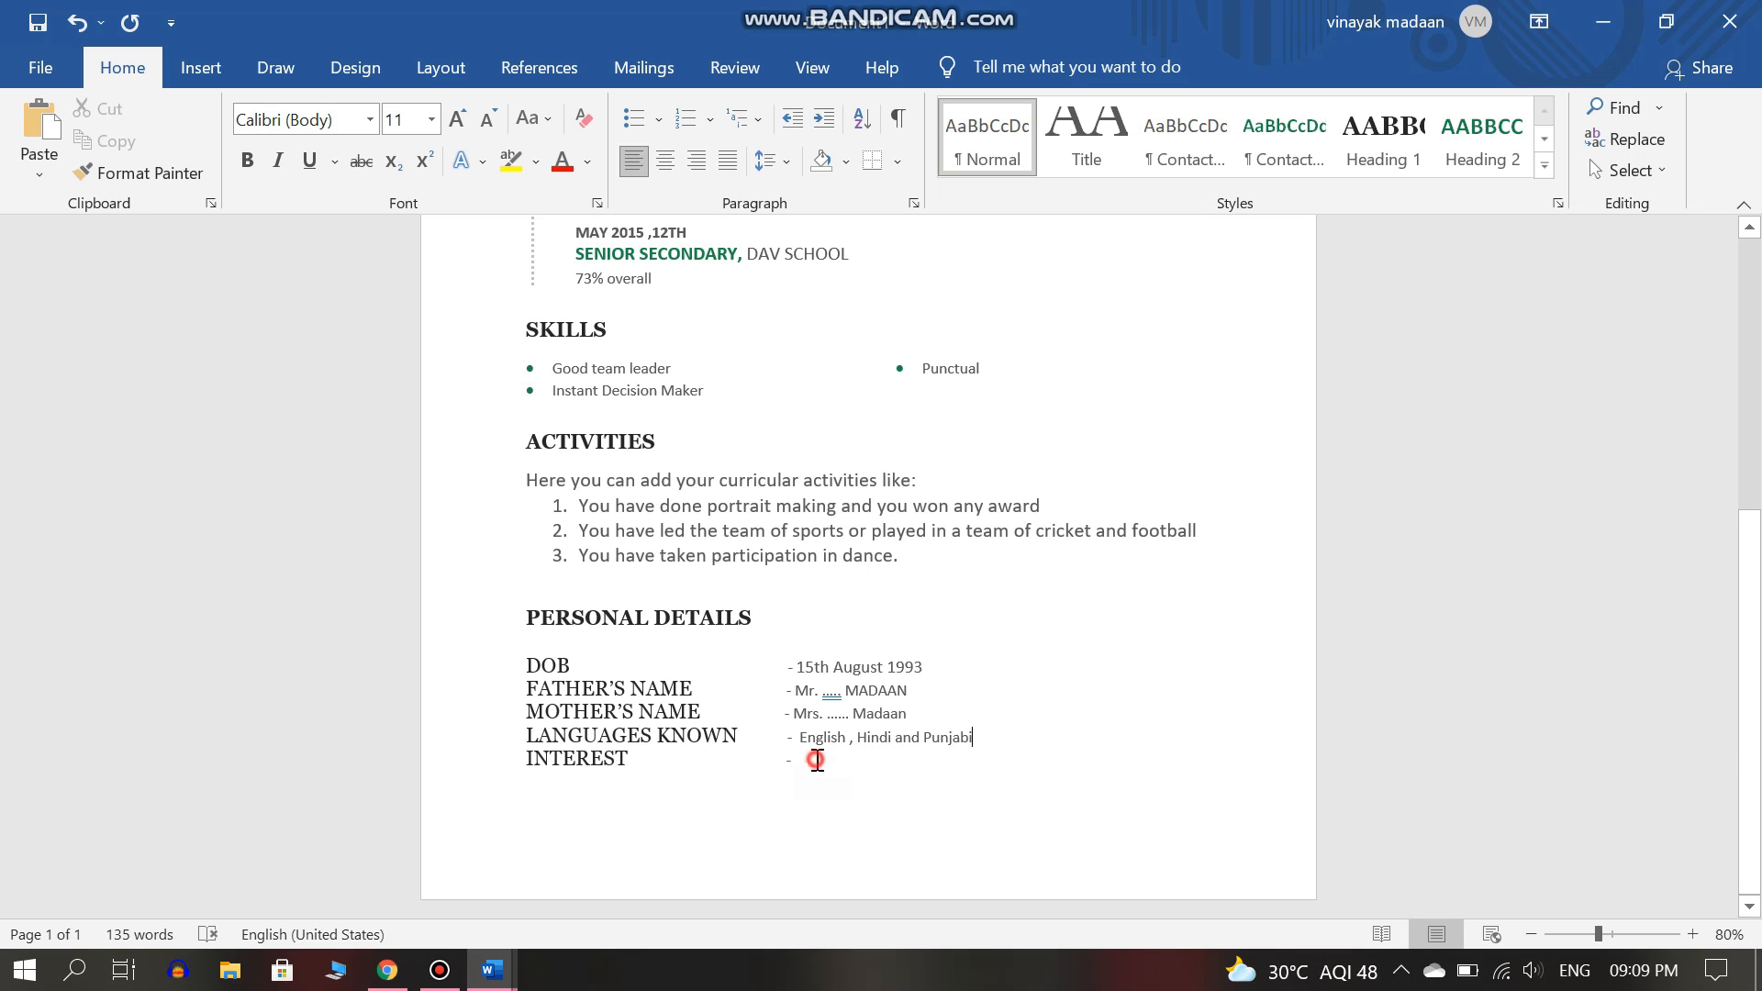
click(799, 745)
key(BackSpace)
key(BackSpace)
click(844, 738)
key(BackSpace)
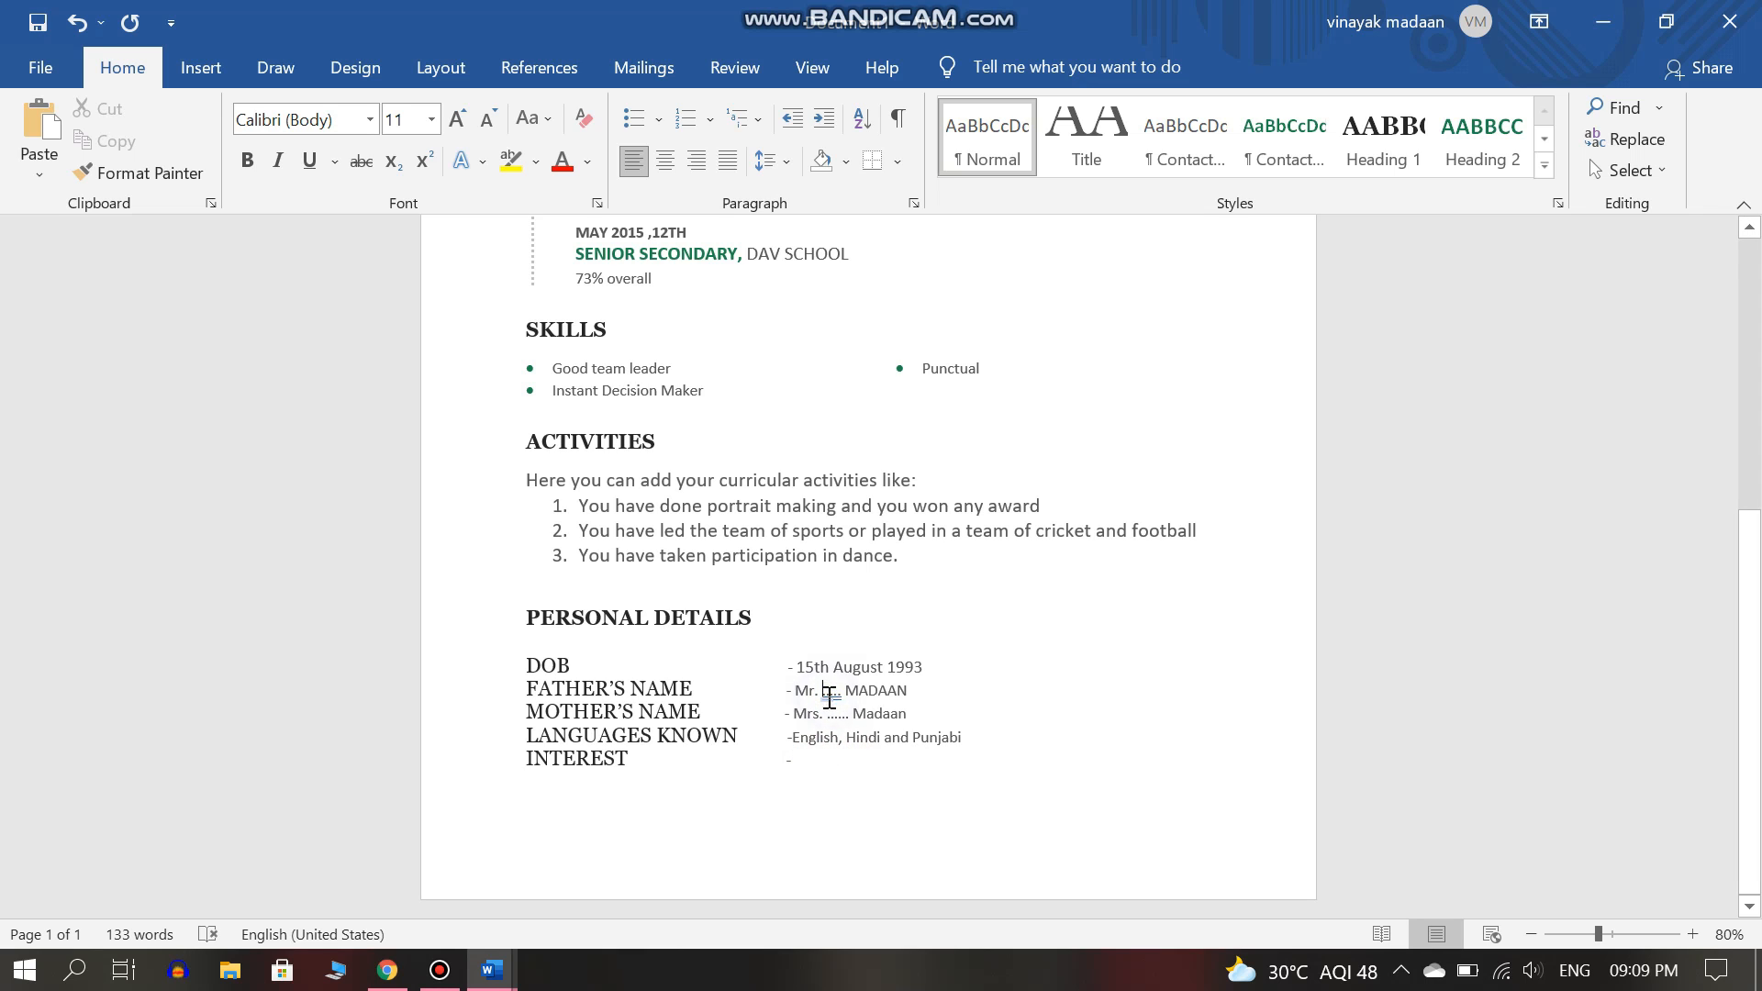
Enter 'Cricket and Football' as the interest and move onto page 2.
click(813, 771)
click(813, 770)
text(Cricket and Football)
key(Return)
key(Return)
key(Return)
Type the DECALARATION heading in capitals on the new page.
text(d)
key(BackSpace)
text(De)
key(BackSpace)
text(ECALARATION)
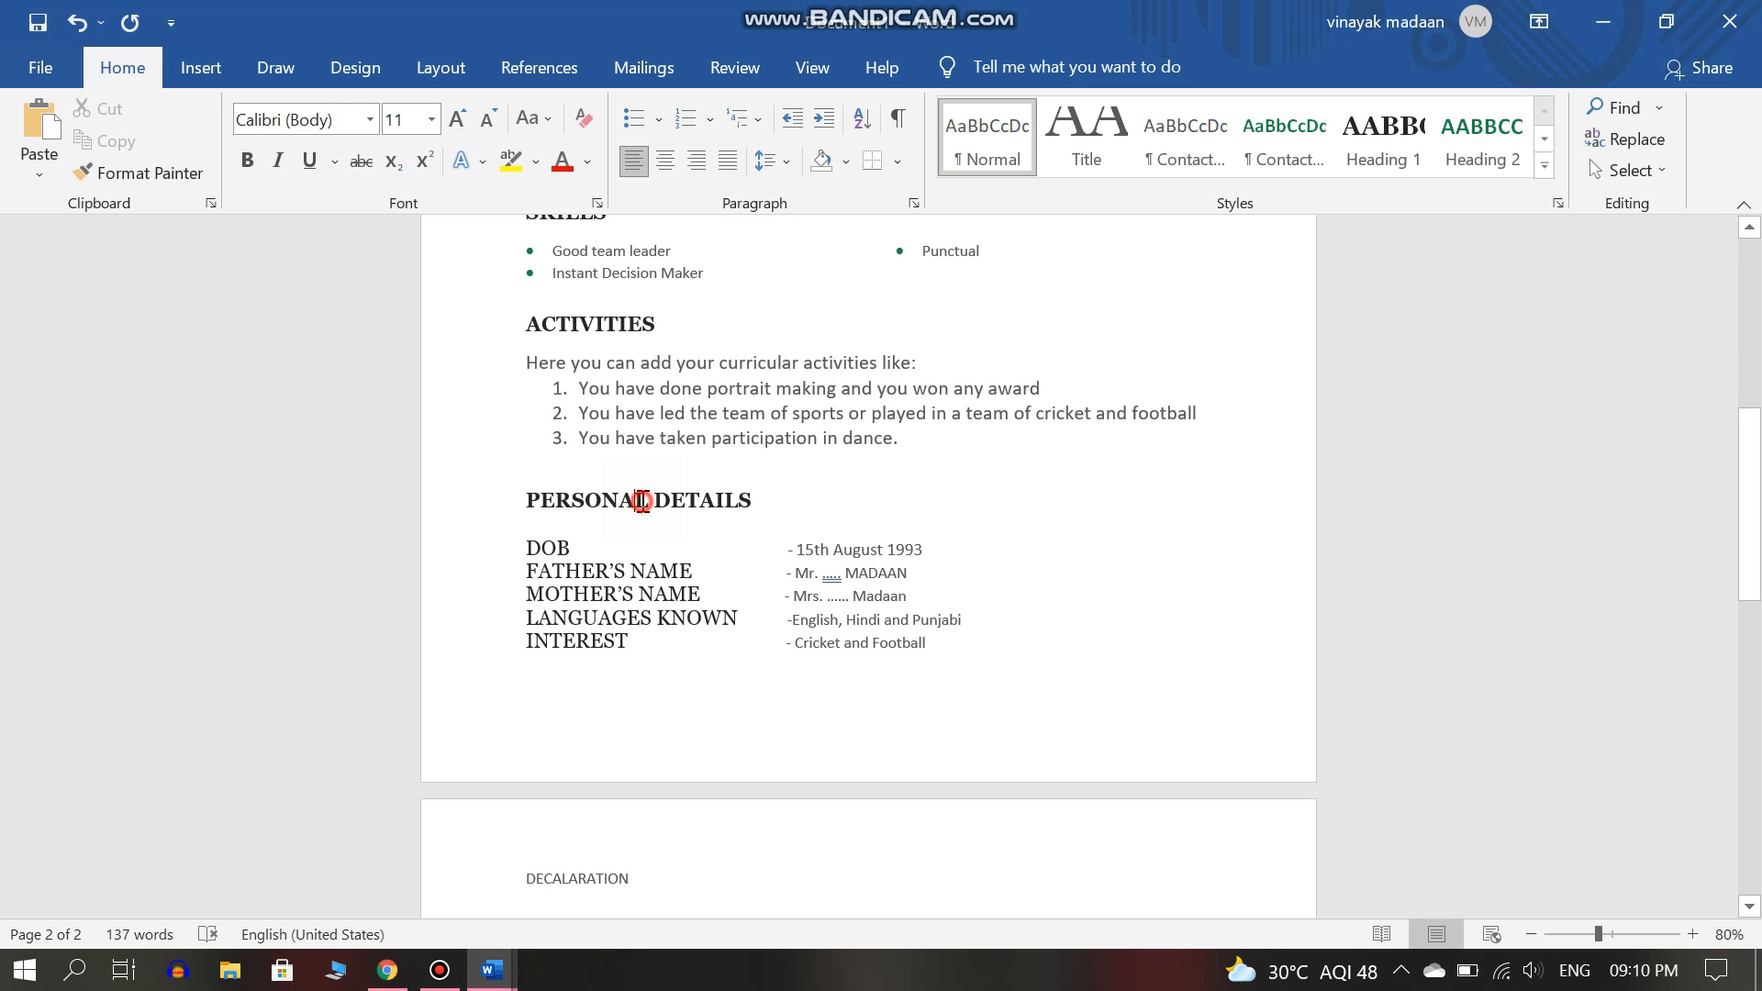
Give DECALARATION the PERSONAL DETAILS heading style and paste the declaration sentence beneath it.
click(641, 500)
click(103, 167)
drag(635, 888, 555, 878)
click(712, 878)
key(Return)
text(I hereby declare that the information furnished above is true as per my knowledge.)
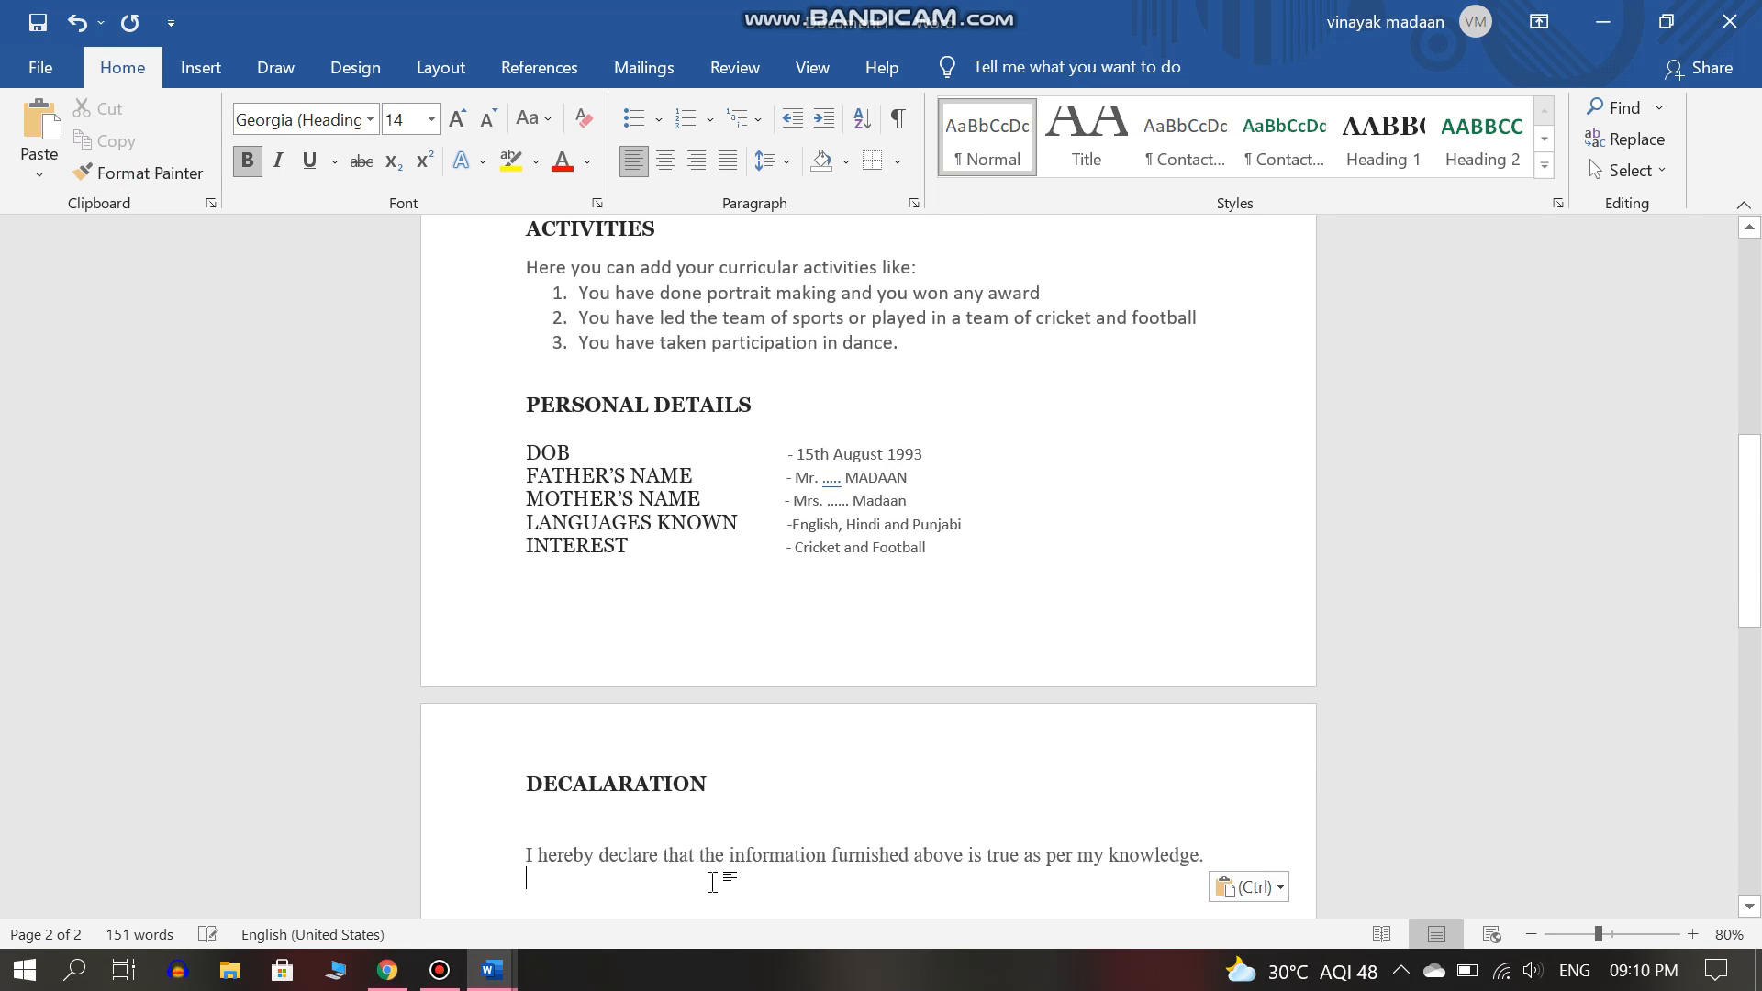
Add a SIGNATURES label below the declaration sentence.
key(Return)
key(Return)
text(D)
key(BackSpace)
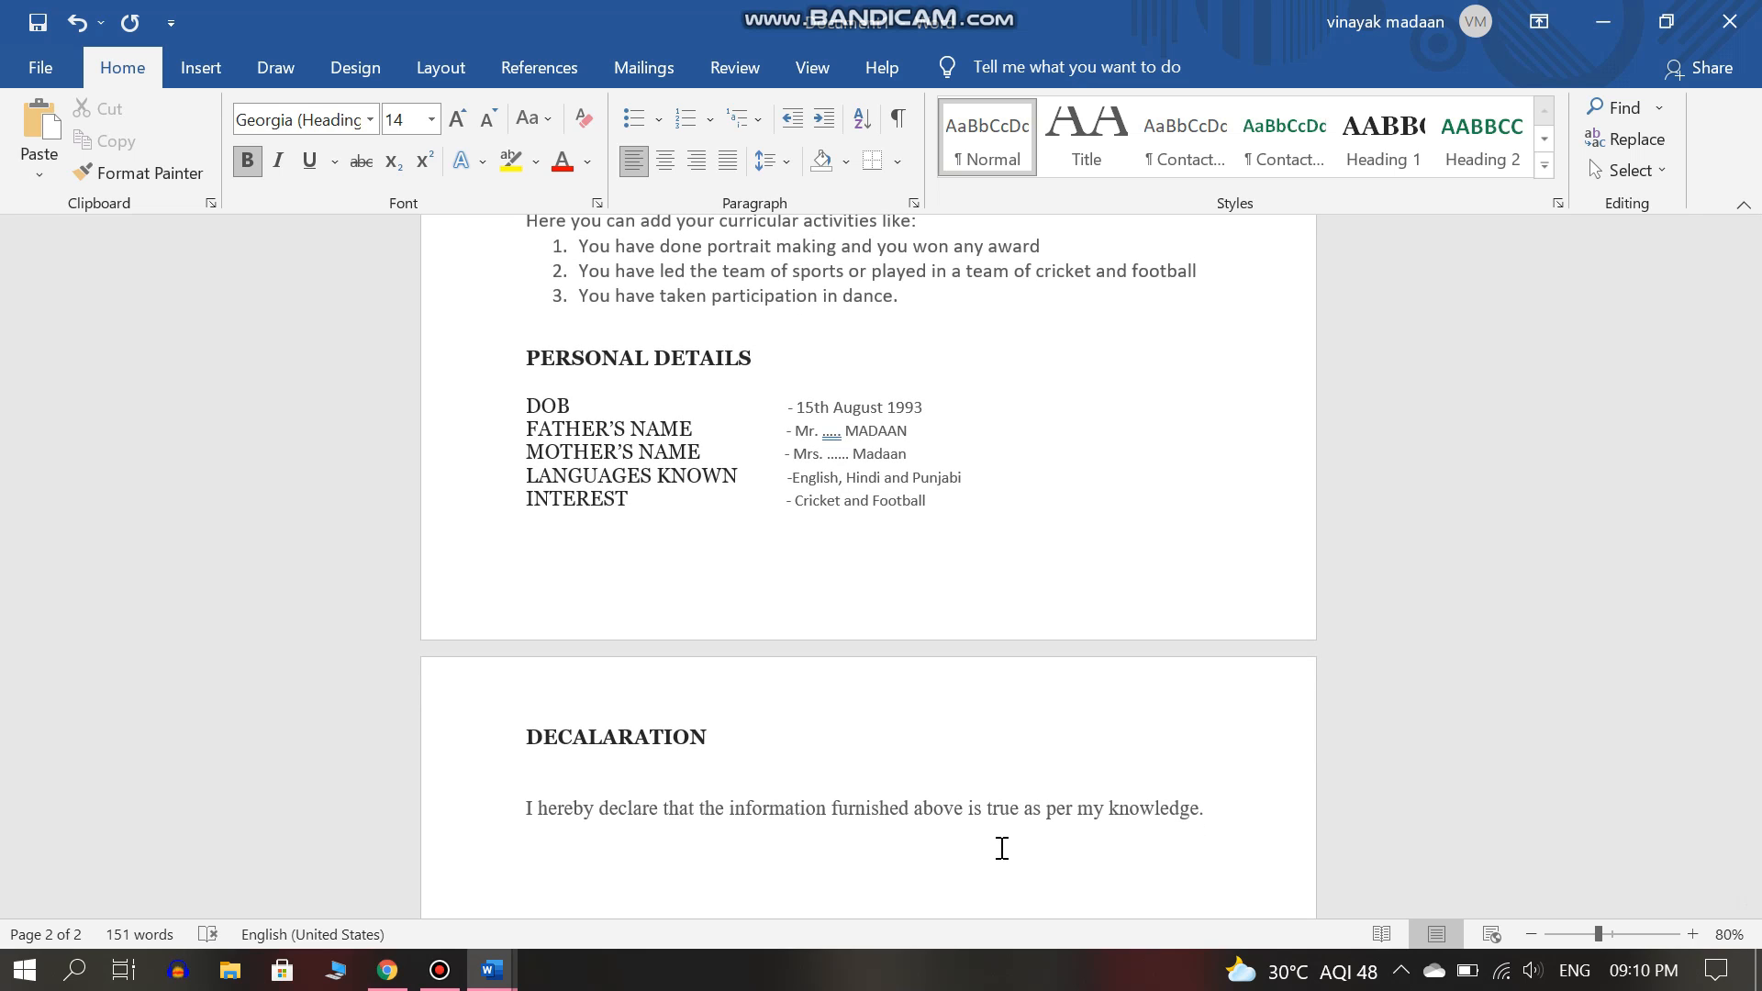
text(SIGNAUTRES)
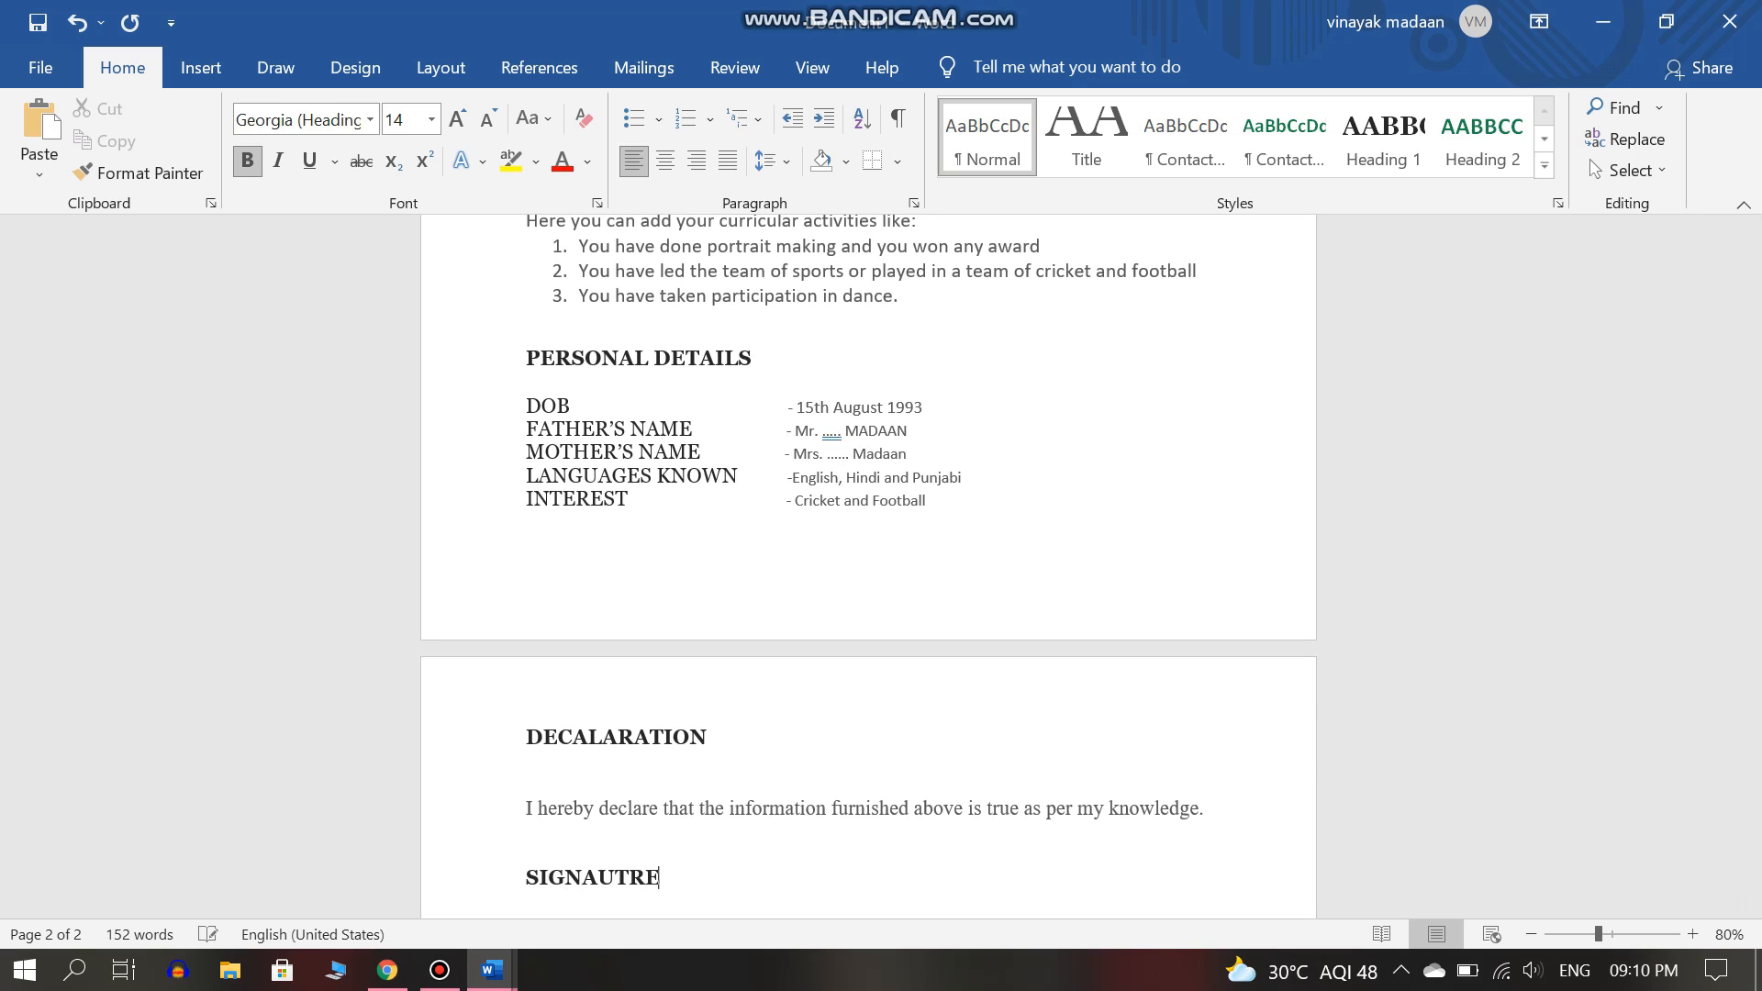
key(BackSpace)
key(BackSpace)
key(BackSpace)
key(BackSpace)
key(BackSpace)
text(TURES)
Make the SIGNATURES and DATE labels non-bold and push that line further down.
drag(690, 881, 526, 877)
key(ctrl+b)
drag(1040, 874, 1018, 880)
key(ctrl+b)
click(1105, 879)
drag(1755, 511, 1755, 547)
click(728, 730)
key(Return)
key(Return)
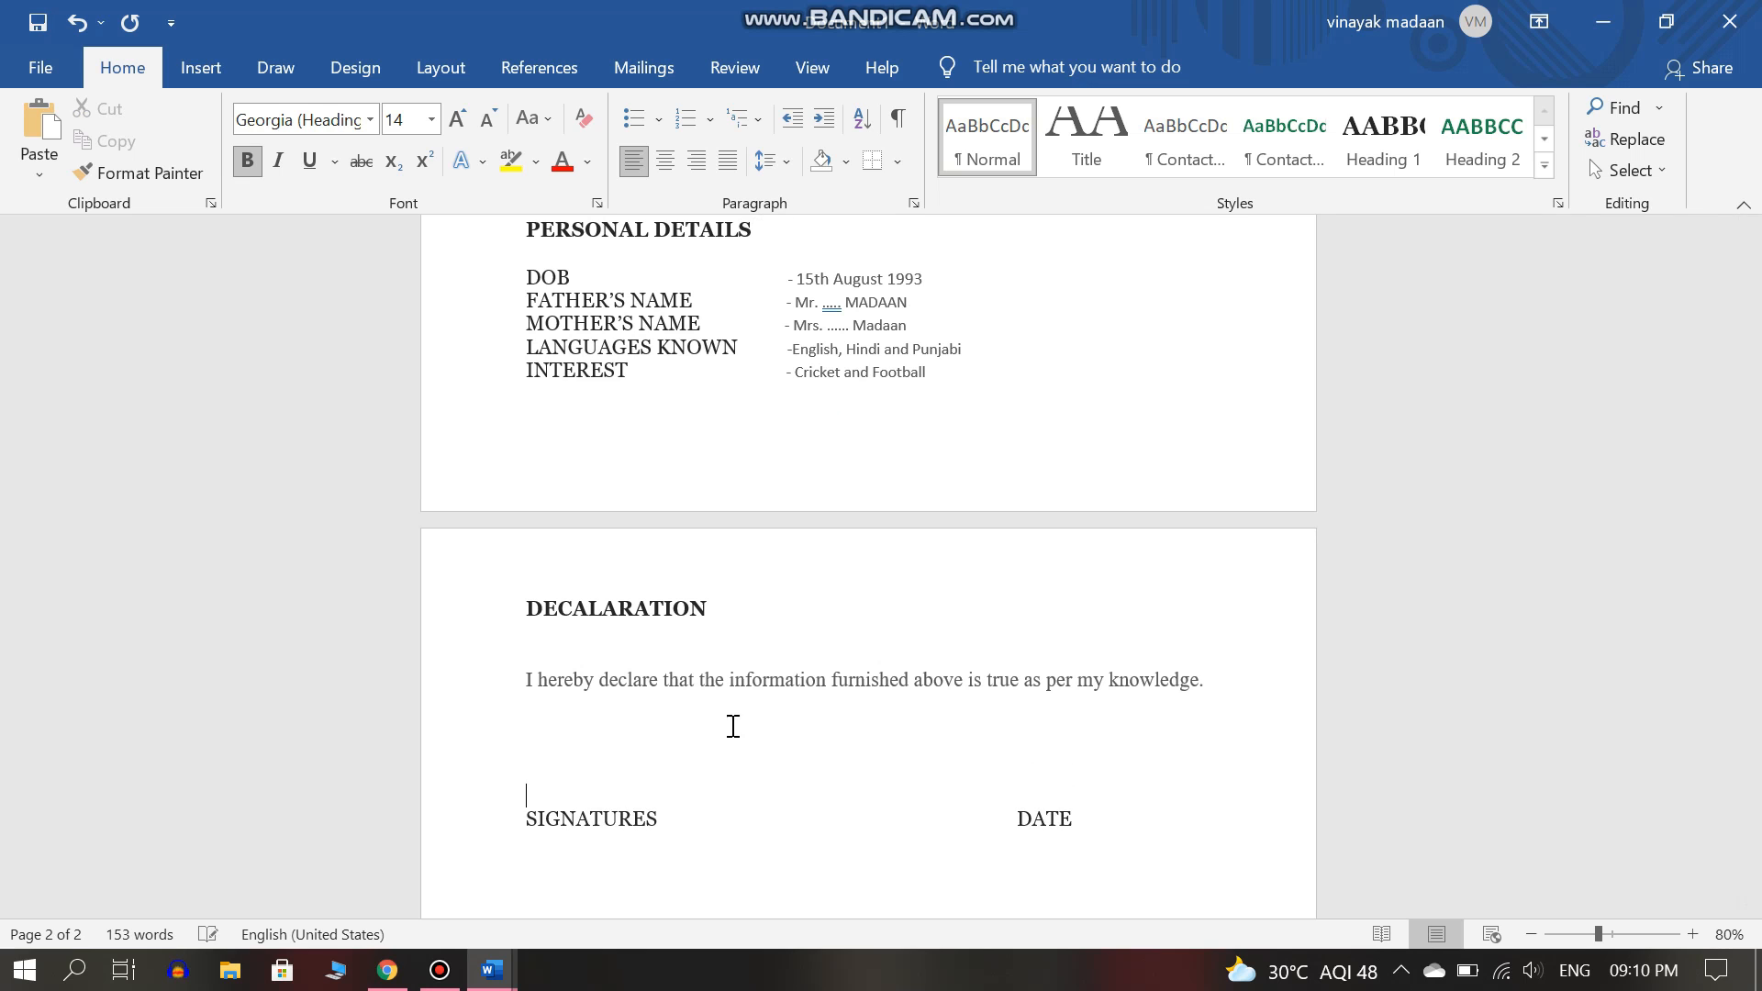
drag(1754, 608, 1756, 358)
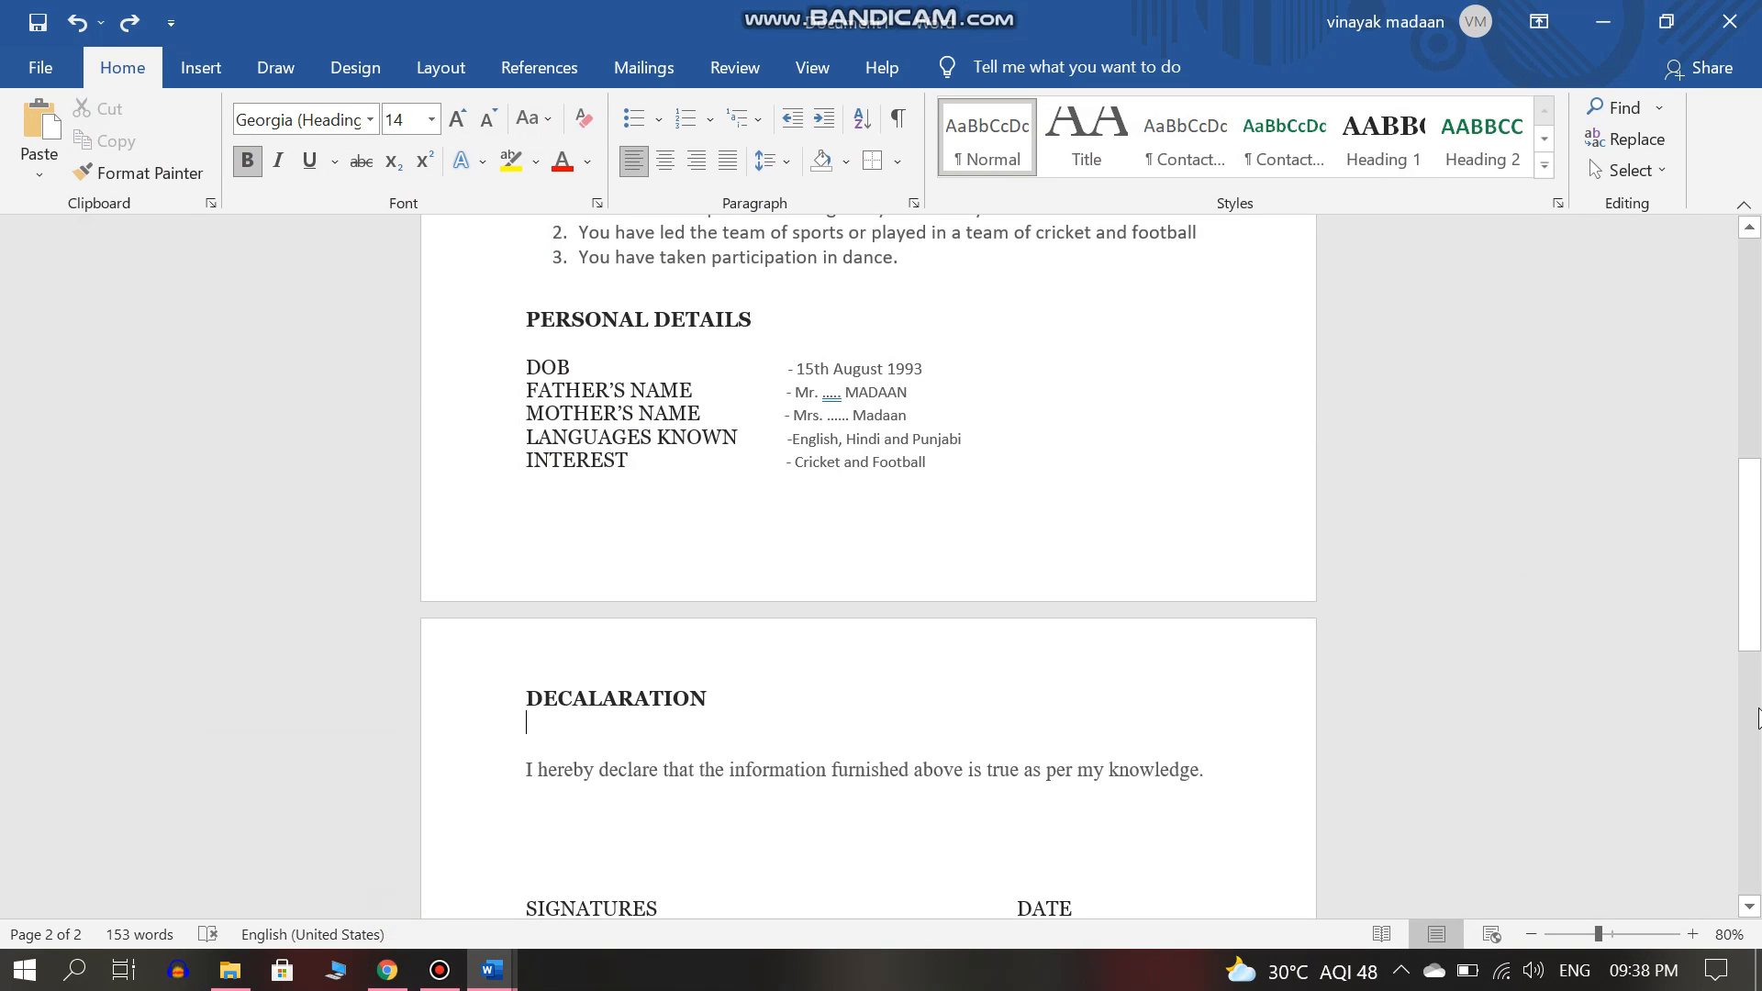
drag(1755, 576, 1754, 358)
scroll(1619, 454, down, 3)
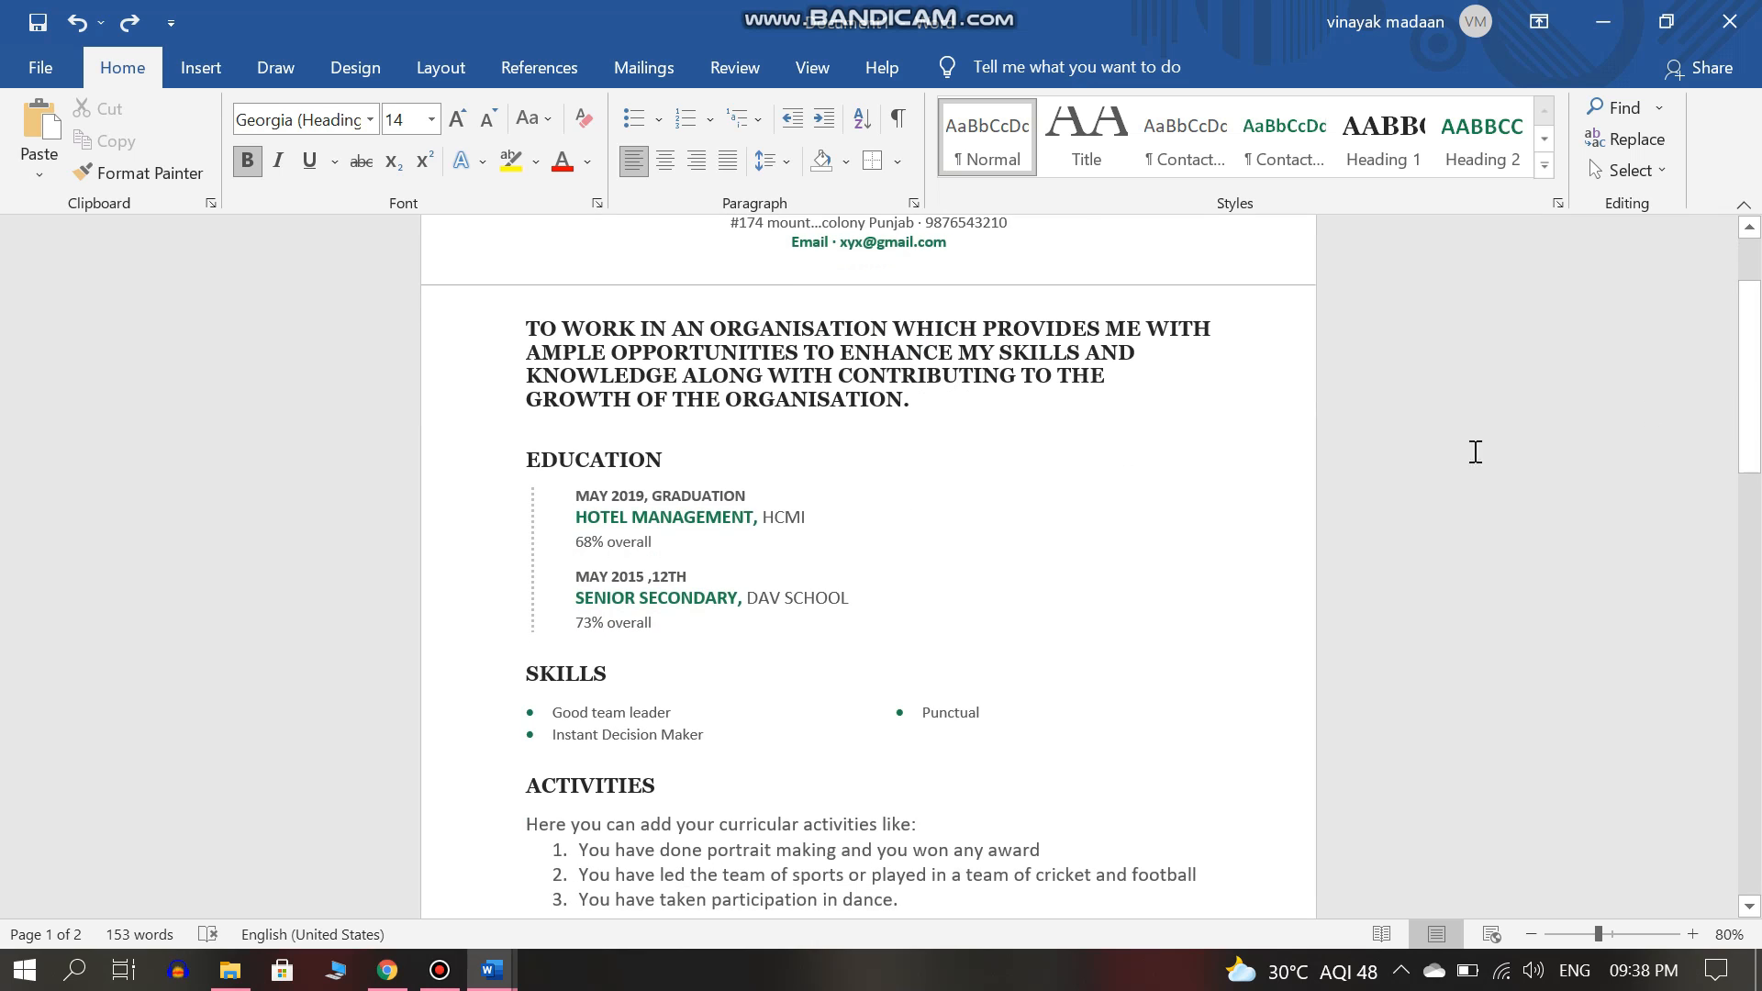
double_click(649, 458)
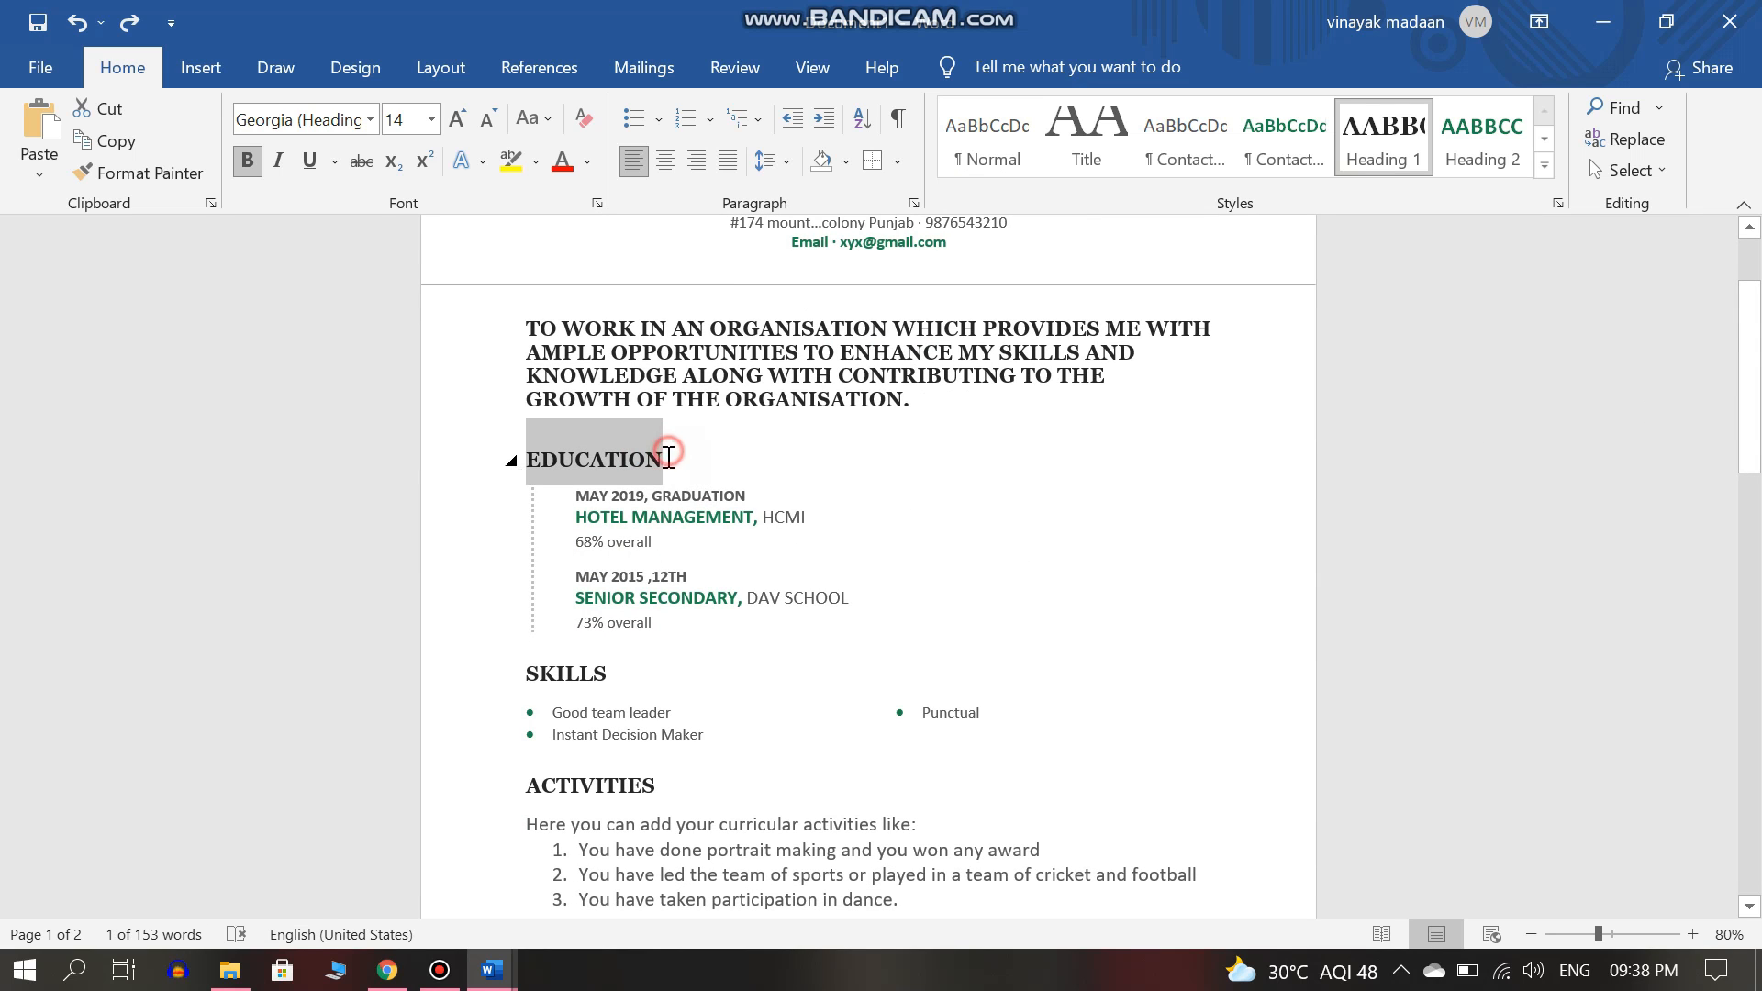
right_click(512, 460)
click(511, 461)
click(510, 461)
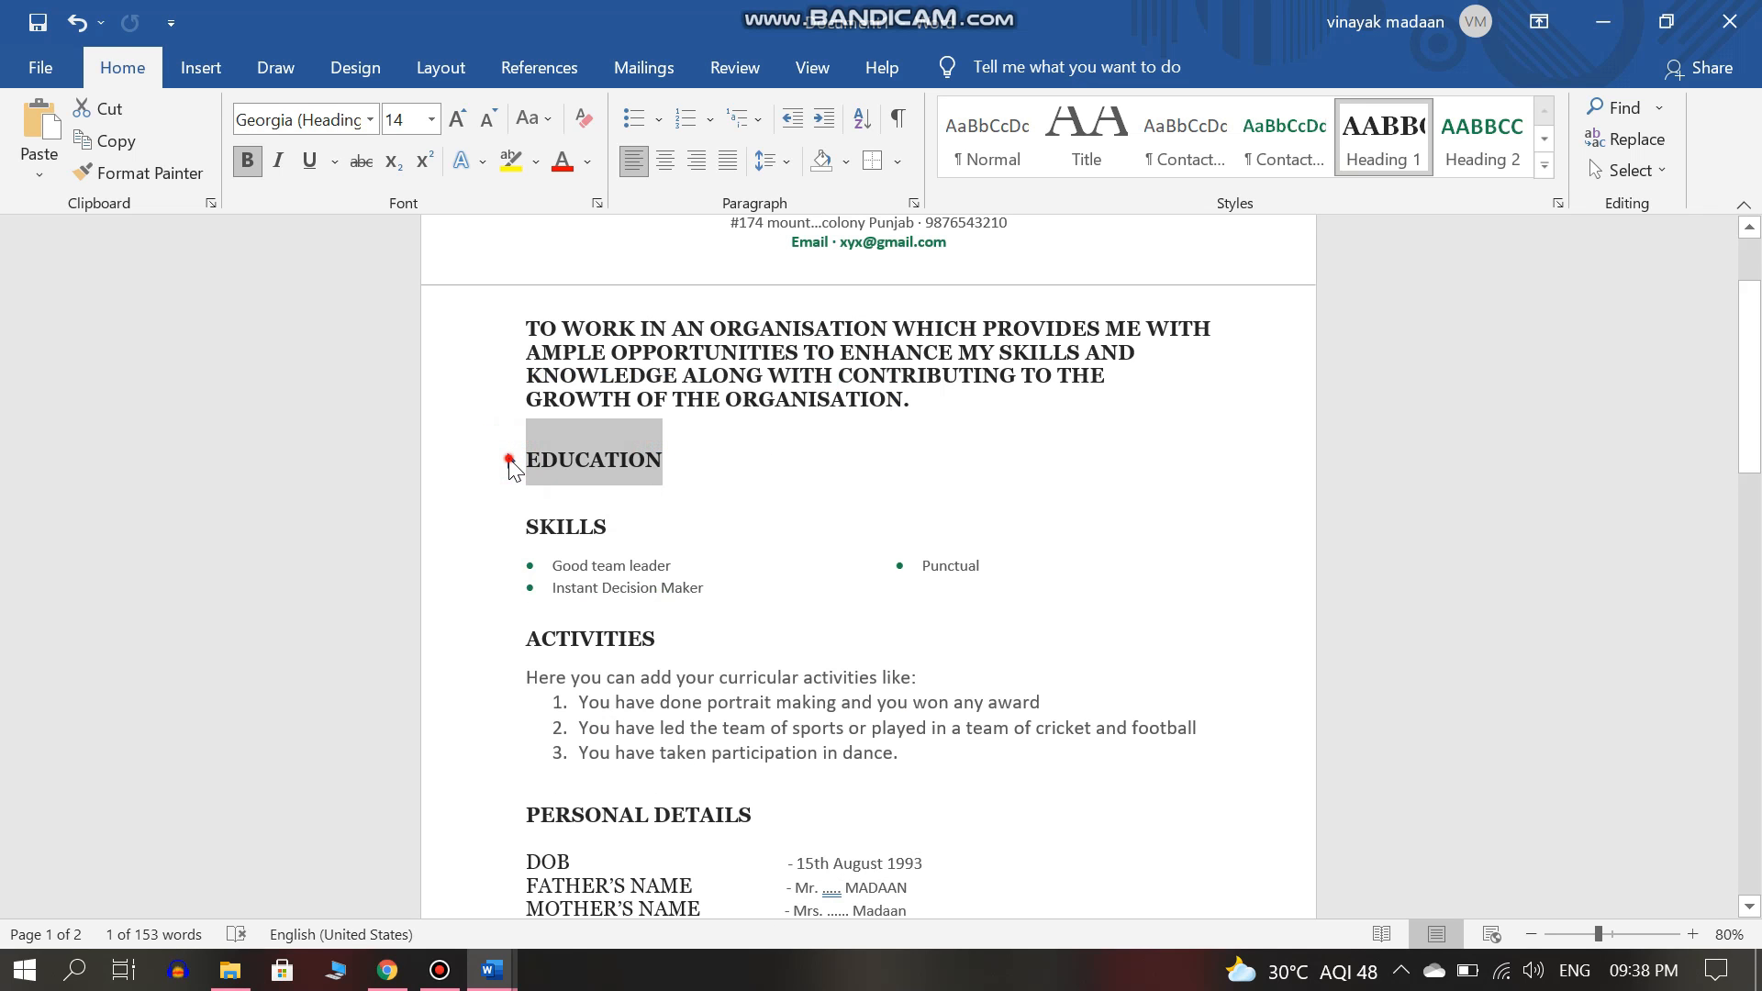
click(511, 460)
click(510, 460)
right_click(510, 462)
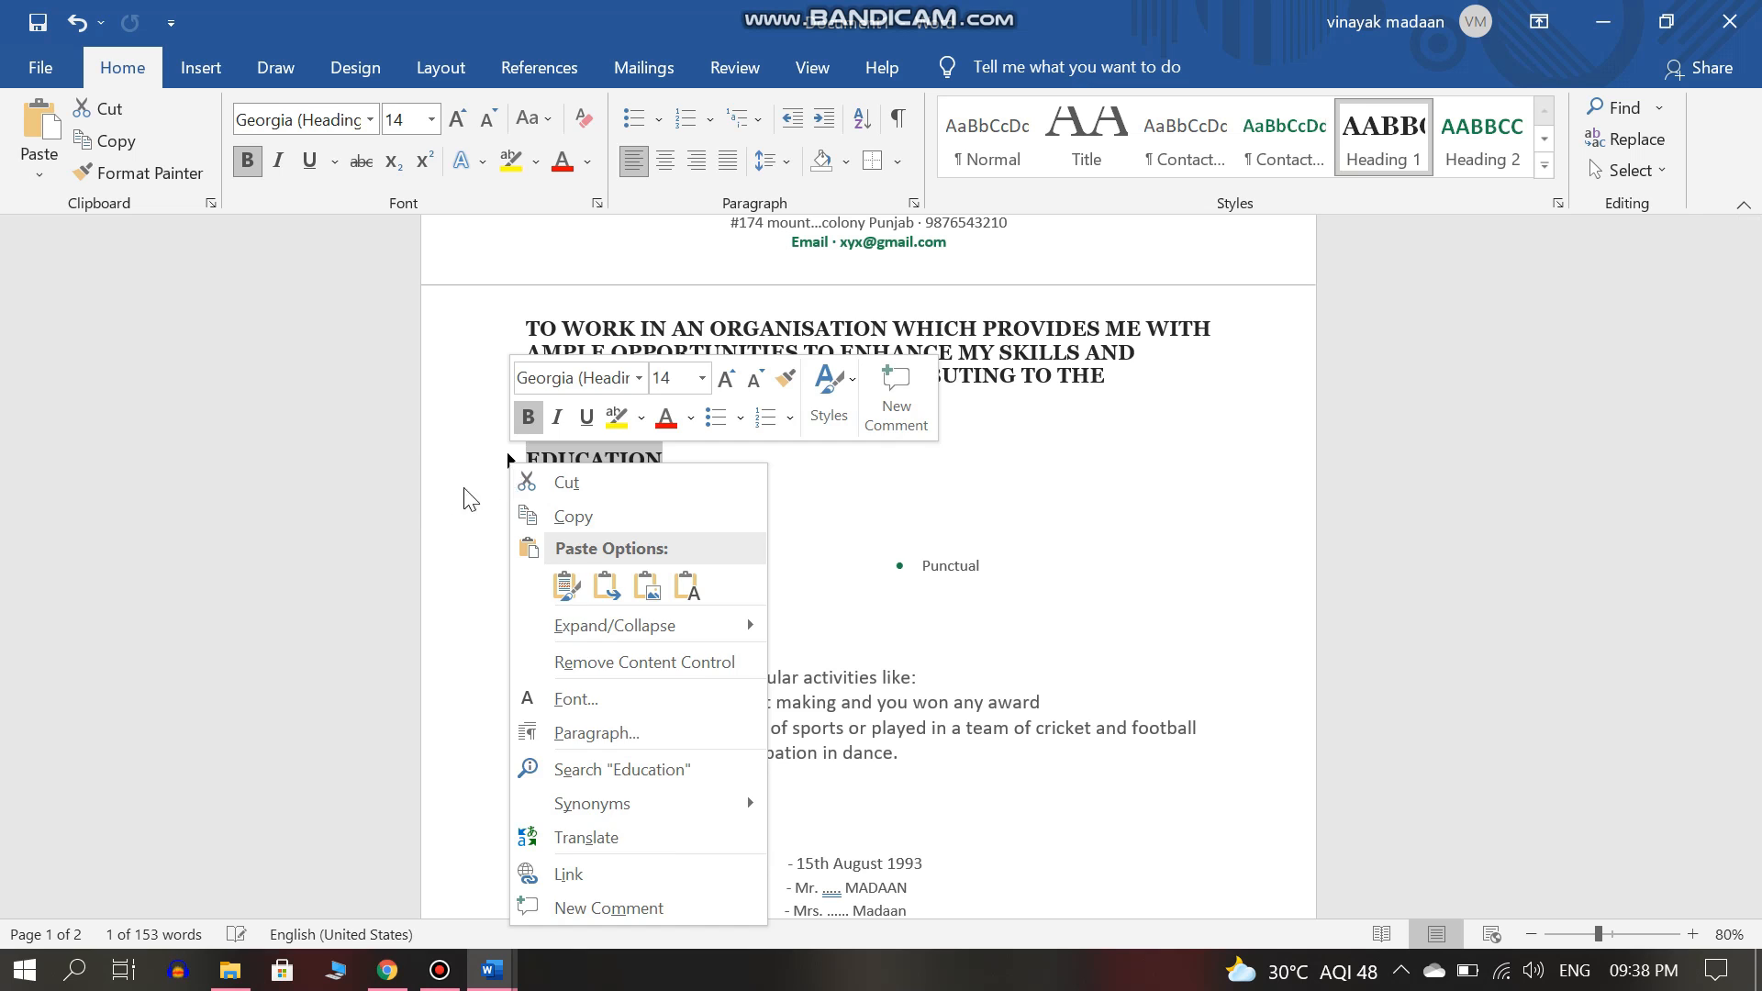
click(511, 460)
click(511, 462)
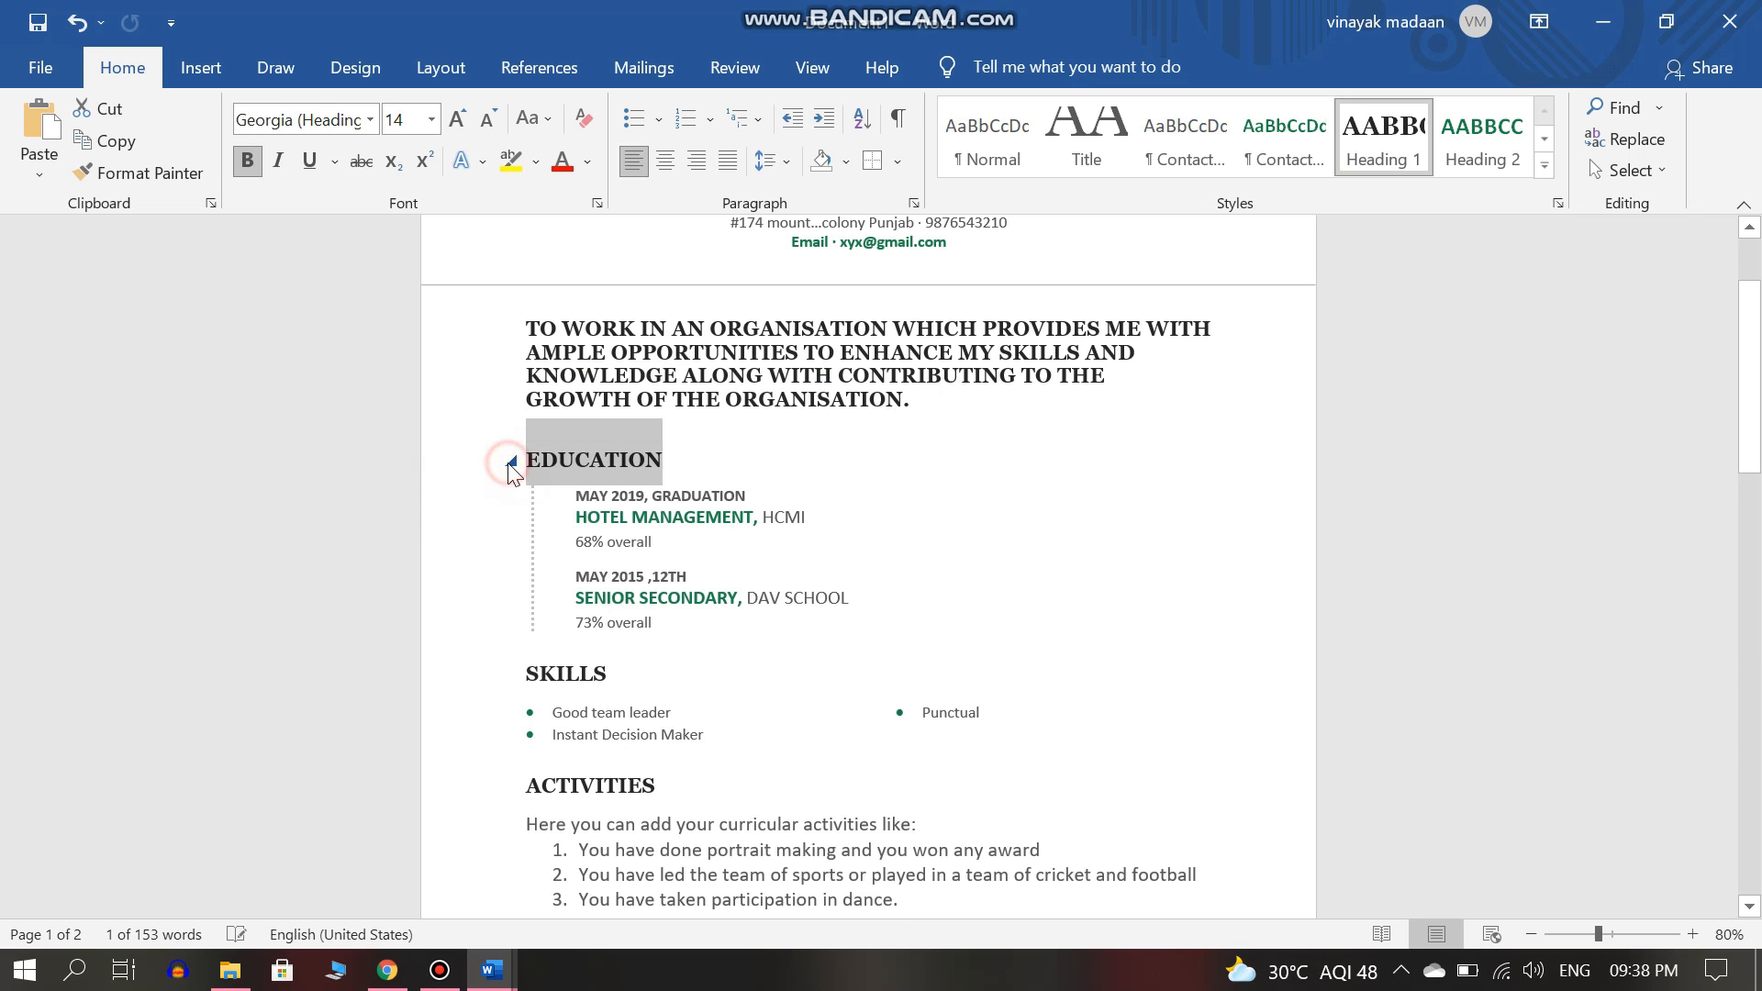
click(552, 504)
click(514, 460)
click(536, 508)
double_click(669, 460)
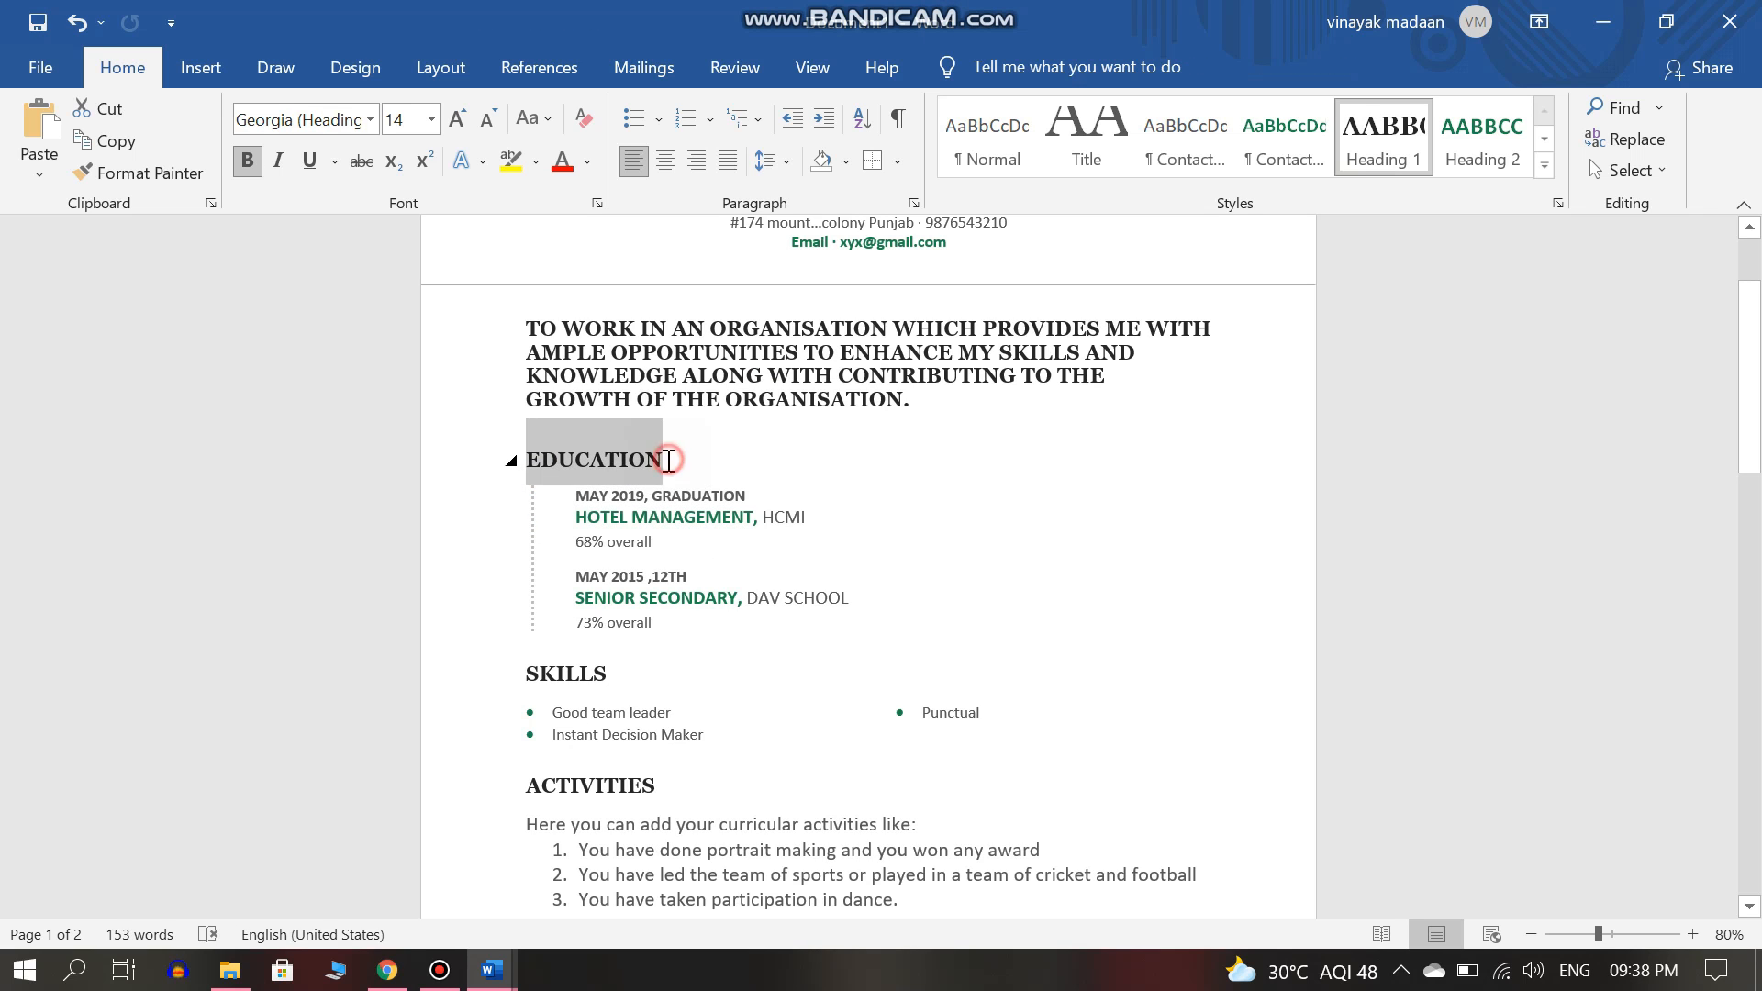
right_click(669, 461)
double_click(661, 456)
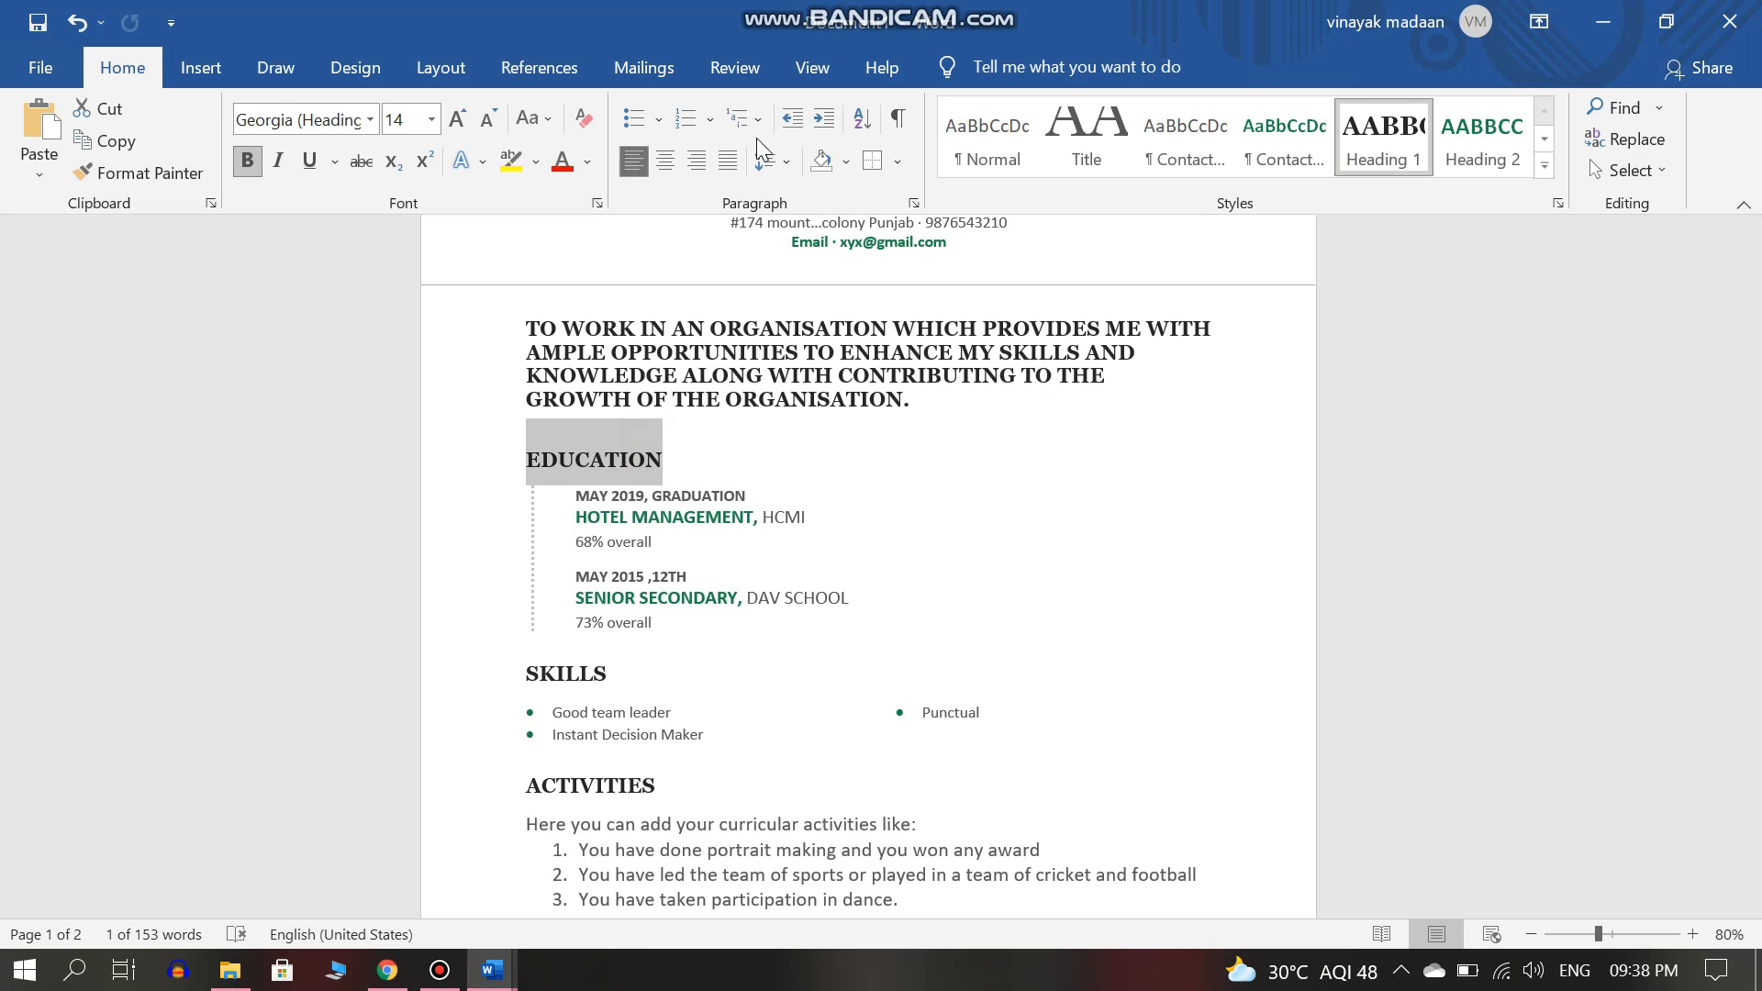
click(892, 161)
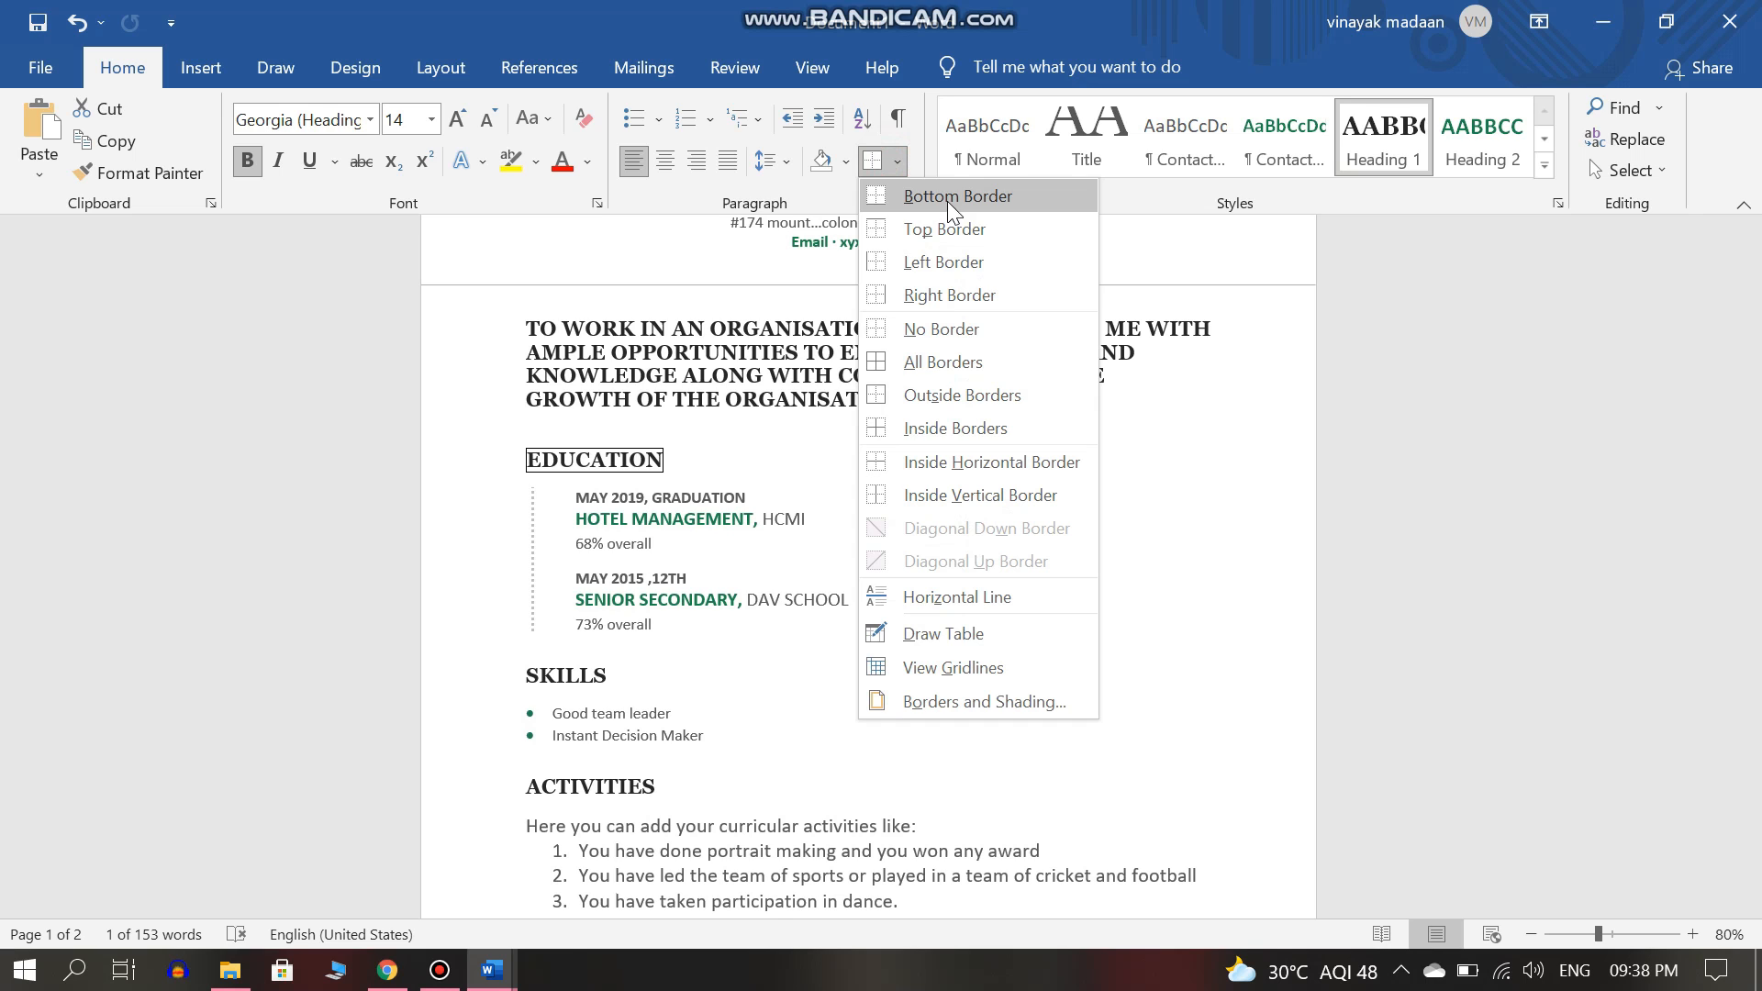
click(945, 225)
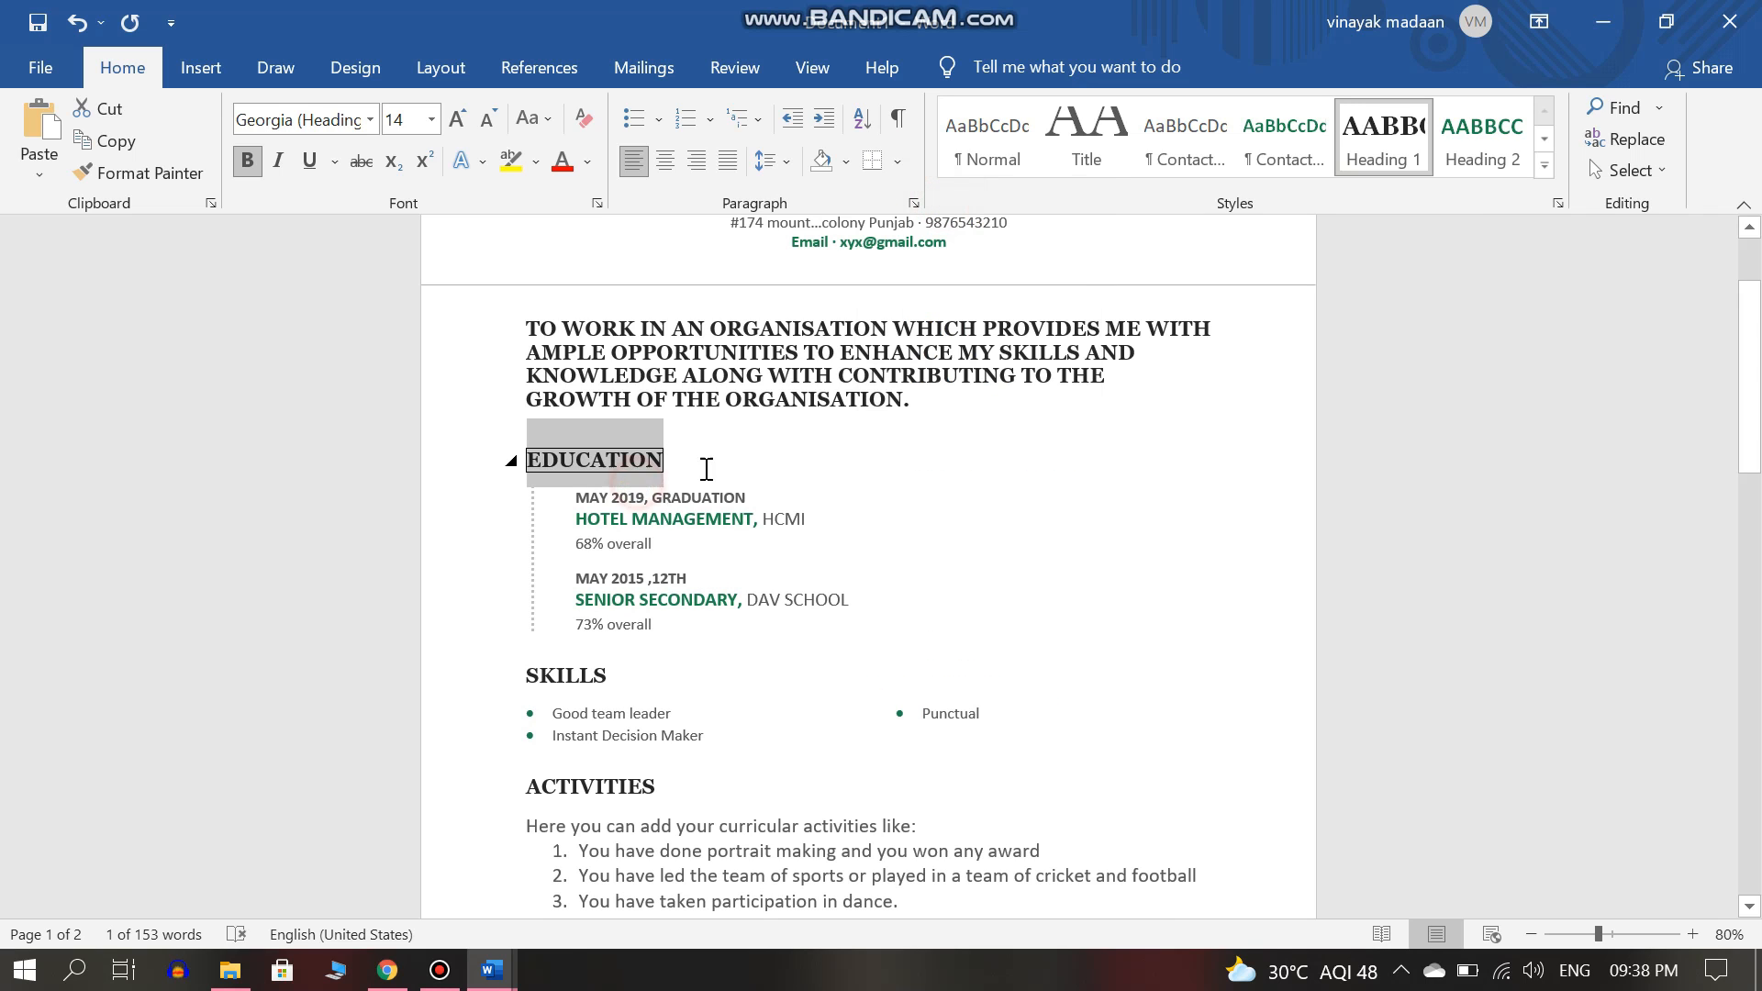
key(ctrl+z)
click(1119, 624)
Enlarge the Activities paragraph and its list to 16 pt.
drag(1748, 455, 1725, 752)
drag(1758, 514, 1753, 479)
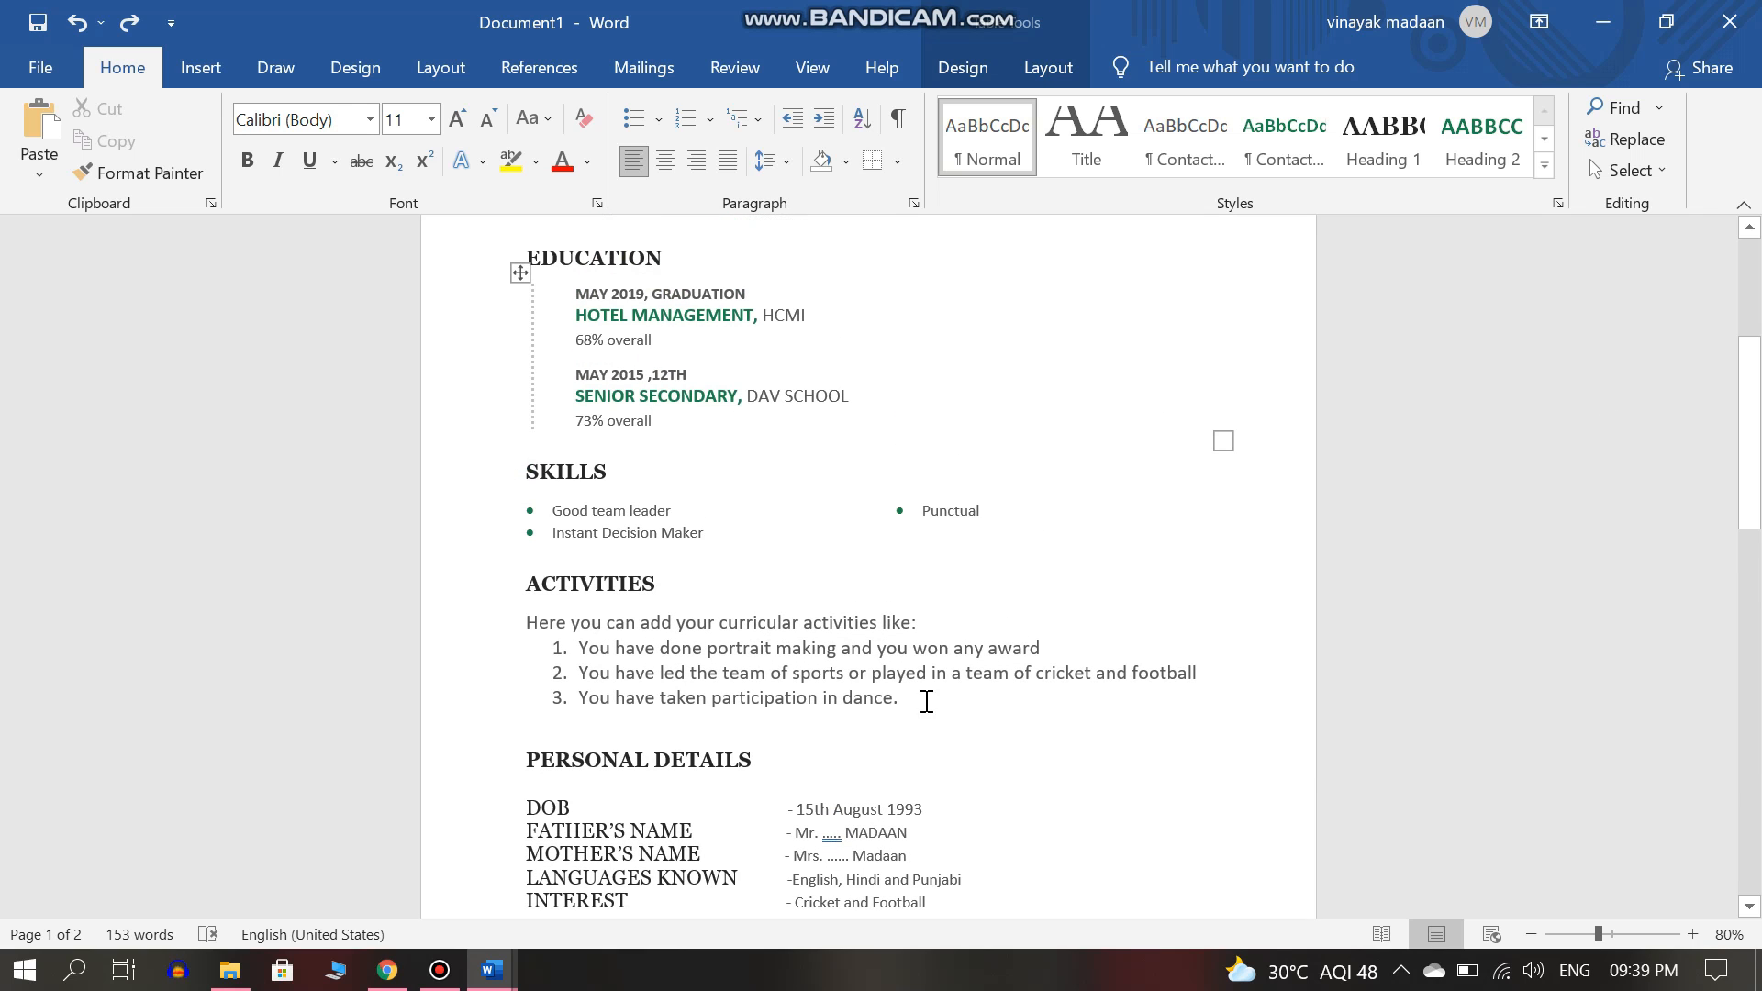
drag(906, 711, 529, 623)
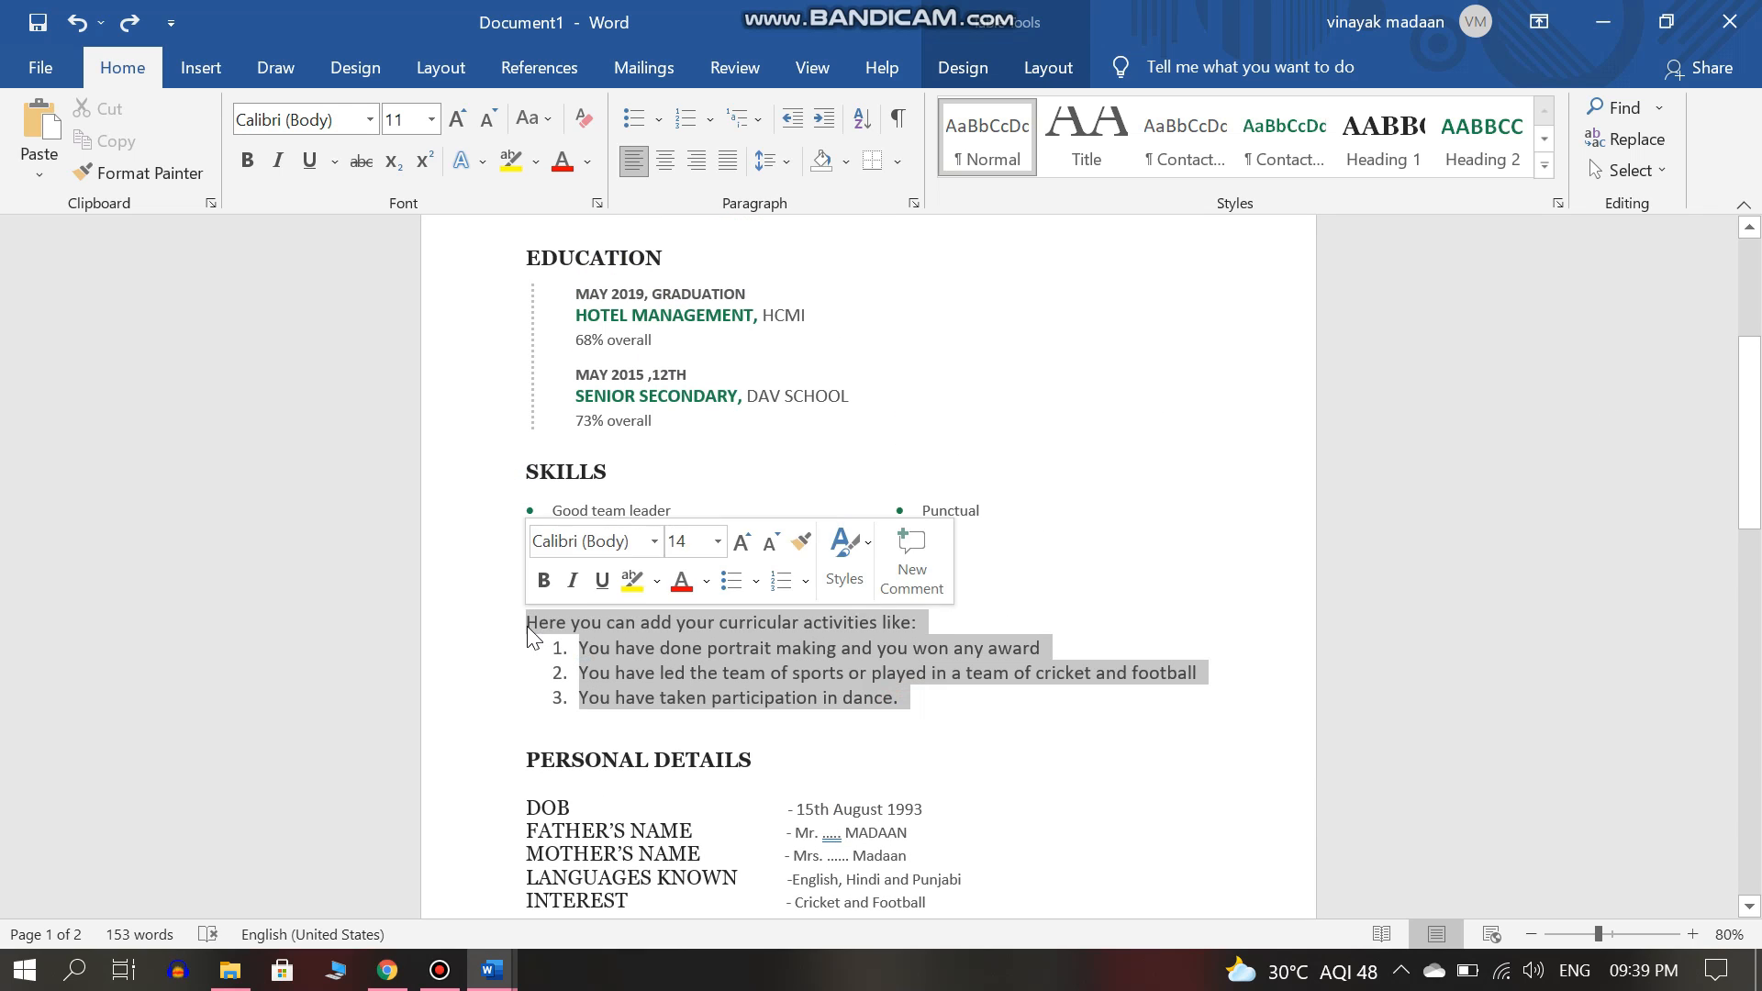
click(745, 541)
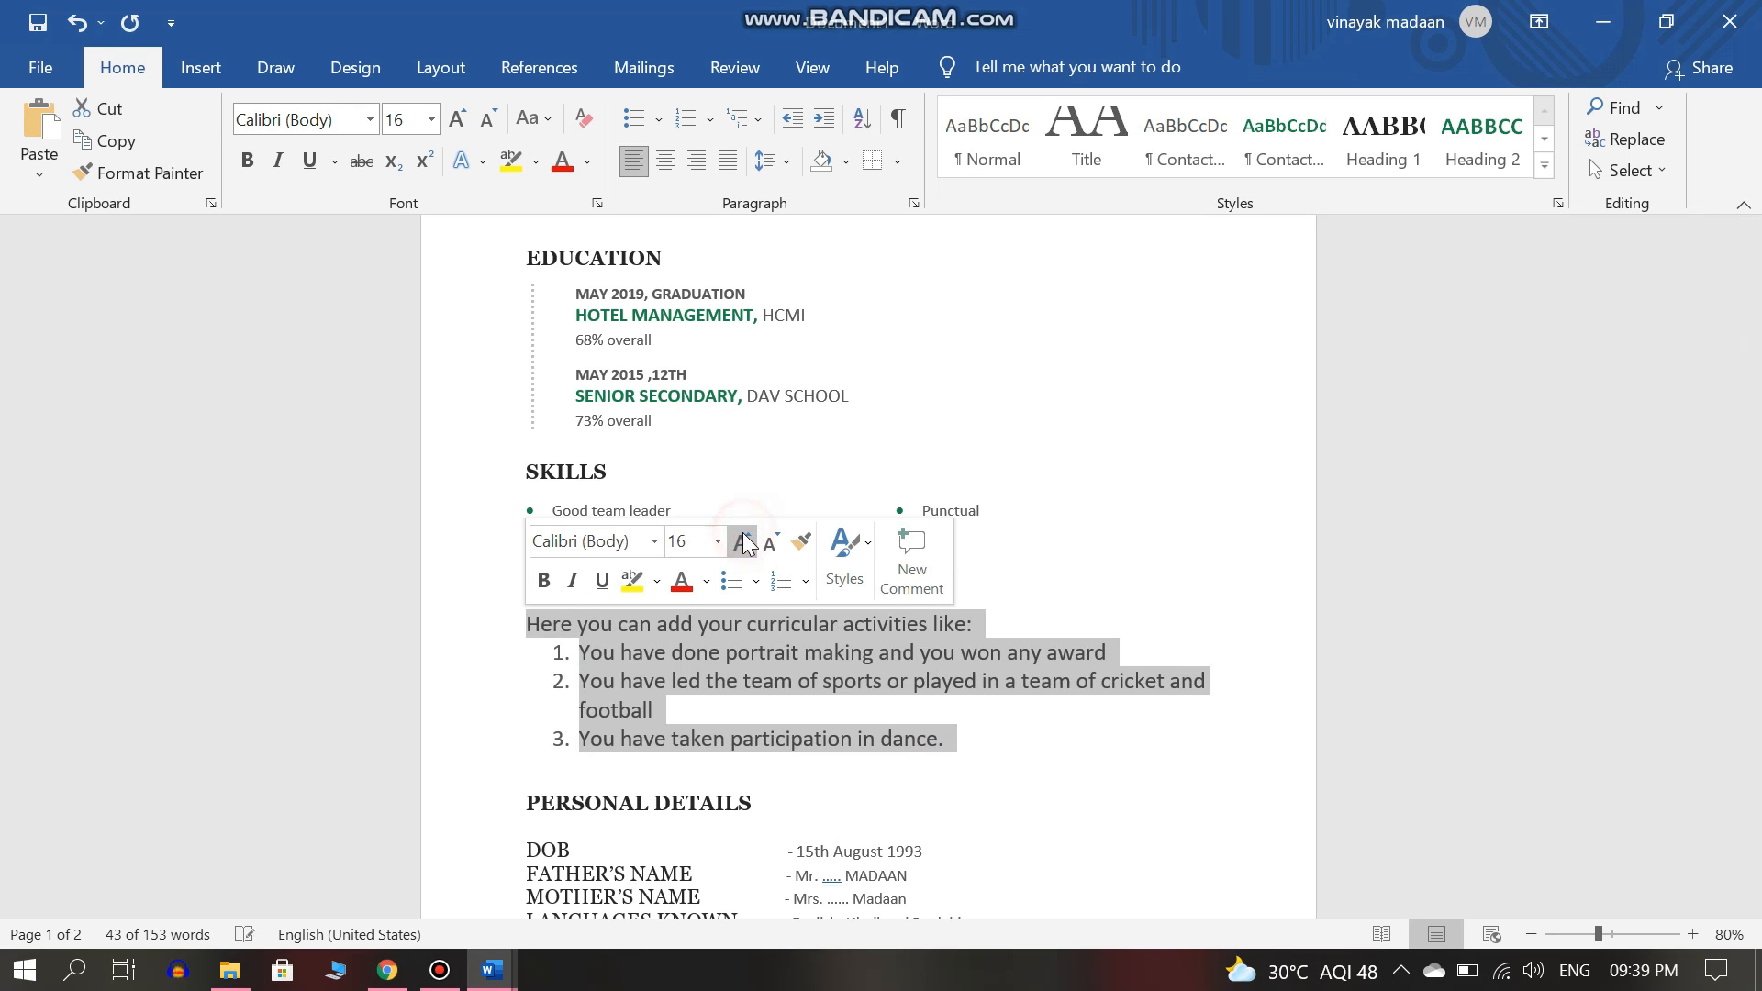
click(836, 674)
Enlarge the skills entries to 14 pt and match formatting across both skill columns.
drag(1008, 524, 921, 514)
click(1101, 559)
click(1101, 559)
drag(707, 531, 556, 518)
click(741, 559)
click(741, 559)
double_click(1144, 435)
click(999, 512)
click(202, 179)
drag(554, 512, 742, 539)
click(197, 176)
drag(1001, 509, 925, 513)
double_click(1147, 472)
mouse_move(1750, 449)
mouse_down()
mouse_move(1750, 528)
mouse_move(1750, 384)
mouse_up()
Set the 68% and 73% overall lines to 14 pt and the graduation and 12th-grade date lines to 12 pt.
drag(656, 580, 574, 582)
click(747, 625)
drag(655, 662, 576, 663)
click(748, 577)
click(747, 577)
click(697, 688)
drag(660, 580, 575, 581)
click(756, 626)
drag(768, 539, 576, 534)
click(740, 578)
drag(707, 664, 578, 626)
click(754, 663)
click(754, 663)
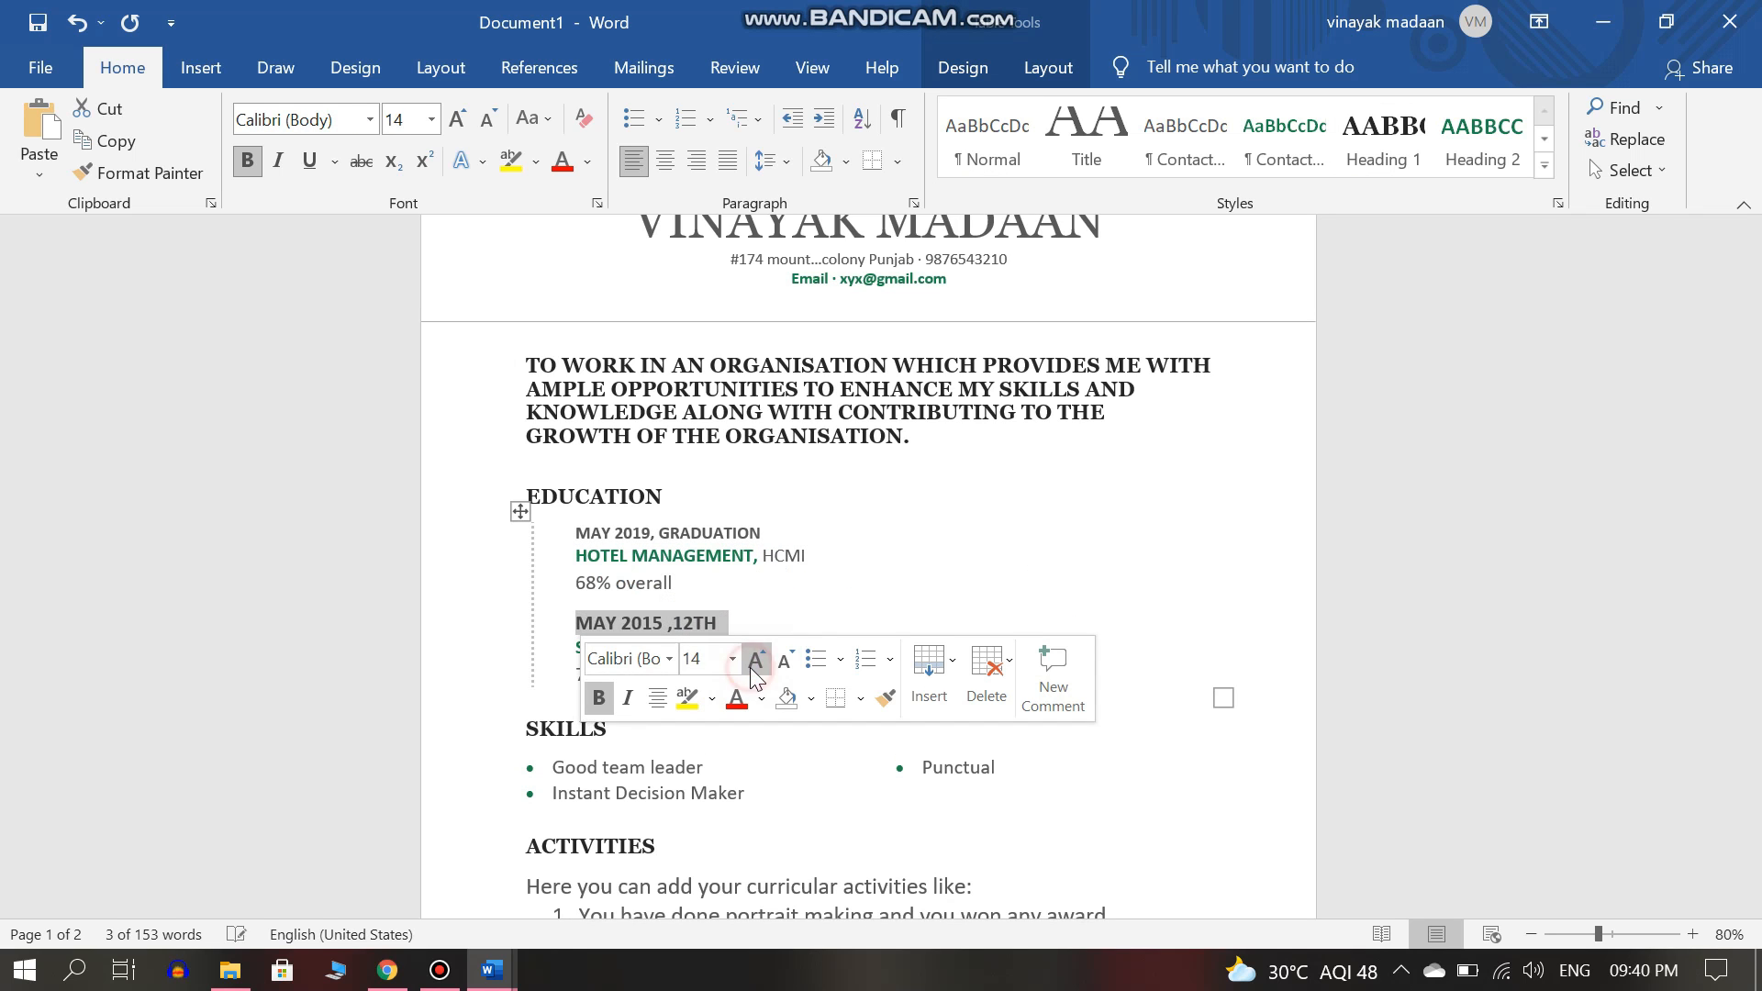
click(782, 662)
click(1045, 794)
Set the objective paragraph in Calibri and remove its bold.
drag(949, 454, 532, 360)
click(629, 275)
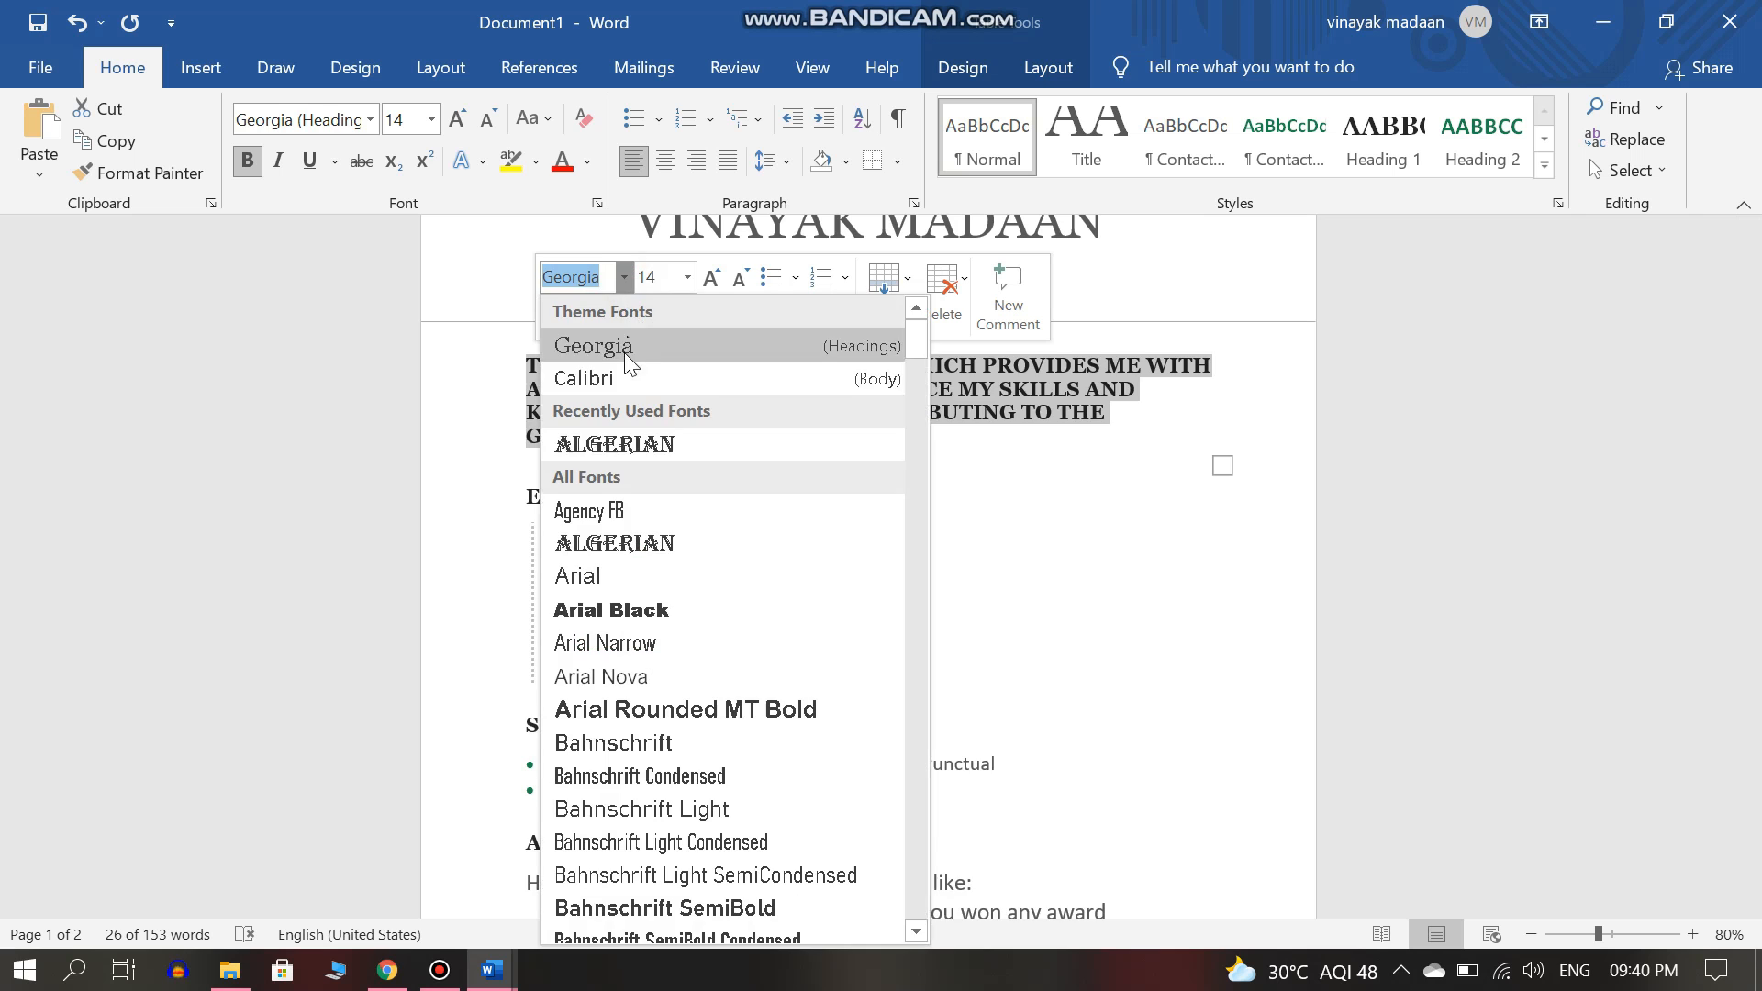
click(582, 382)
drag(1021, 417, 535, 365)
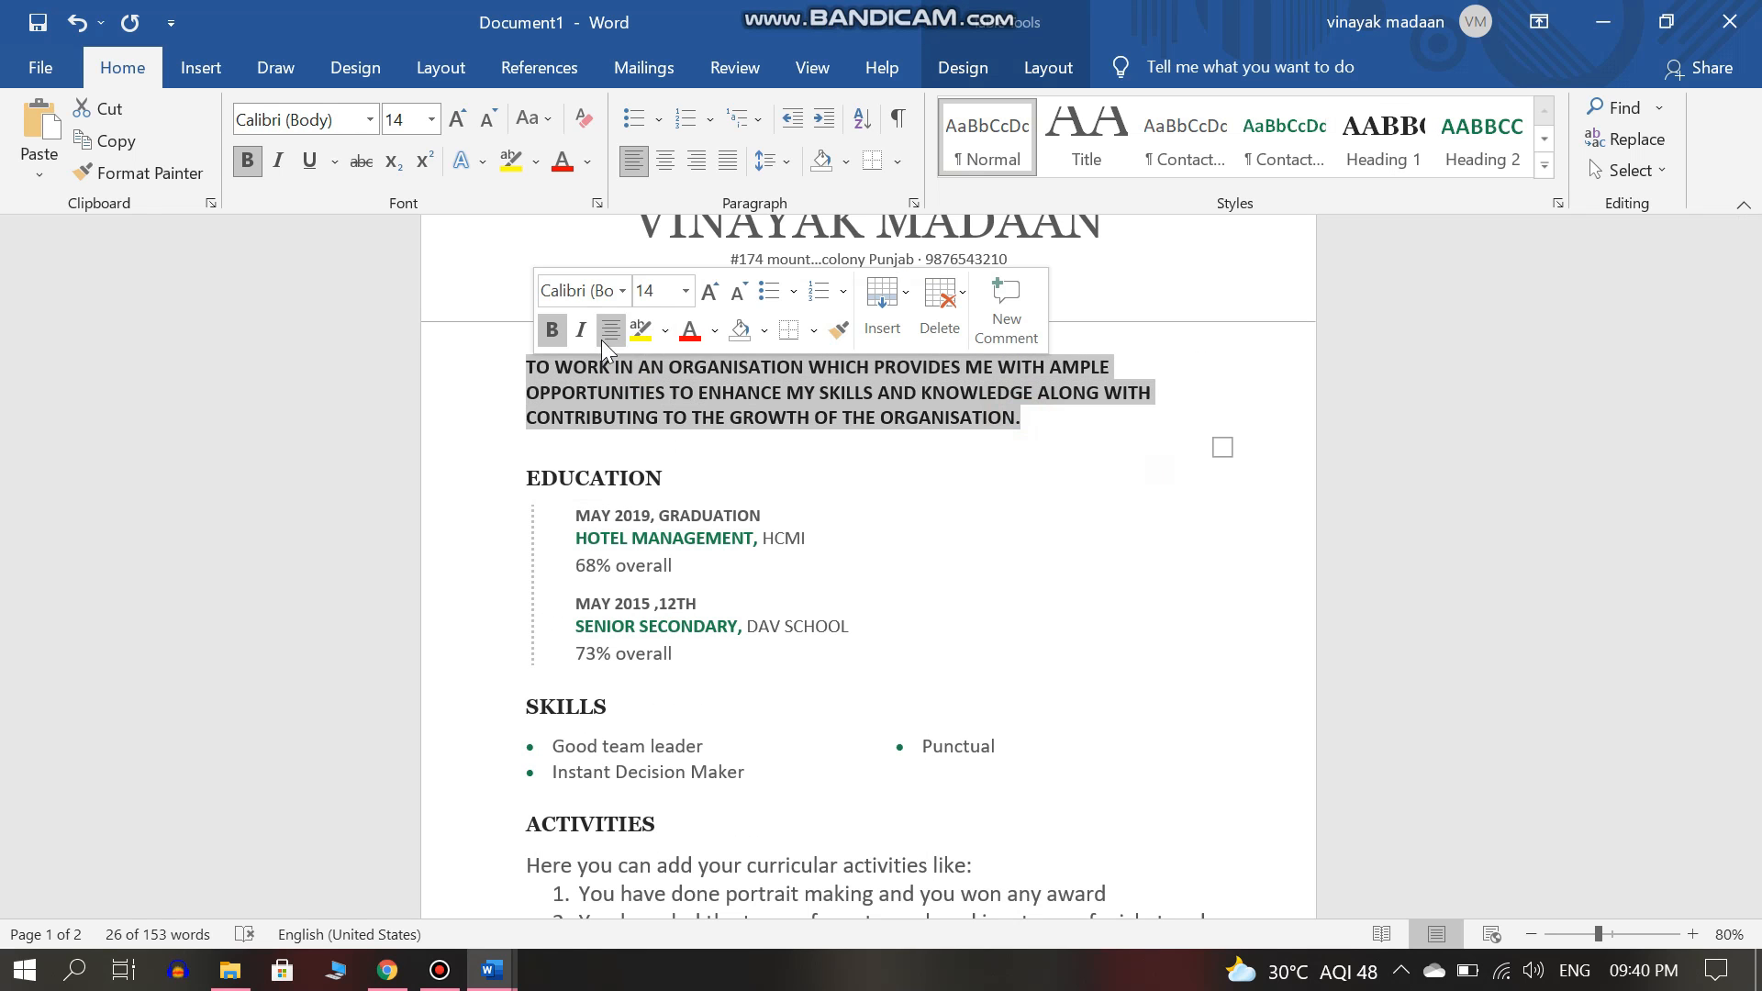
click(558, 332)
click(767, 415)
drag(1750, 459, 1750, 587)
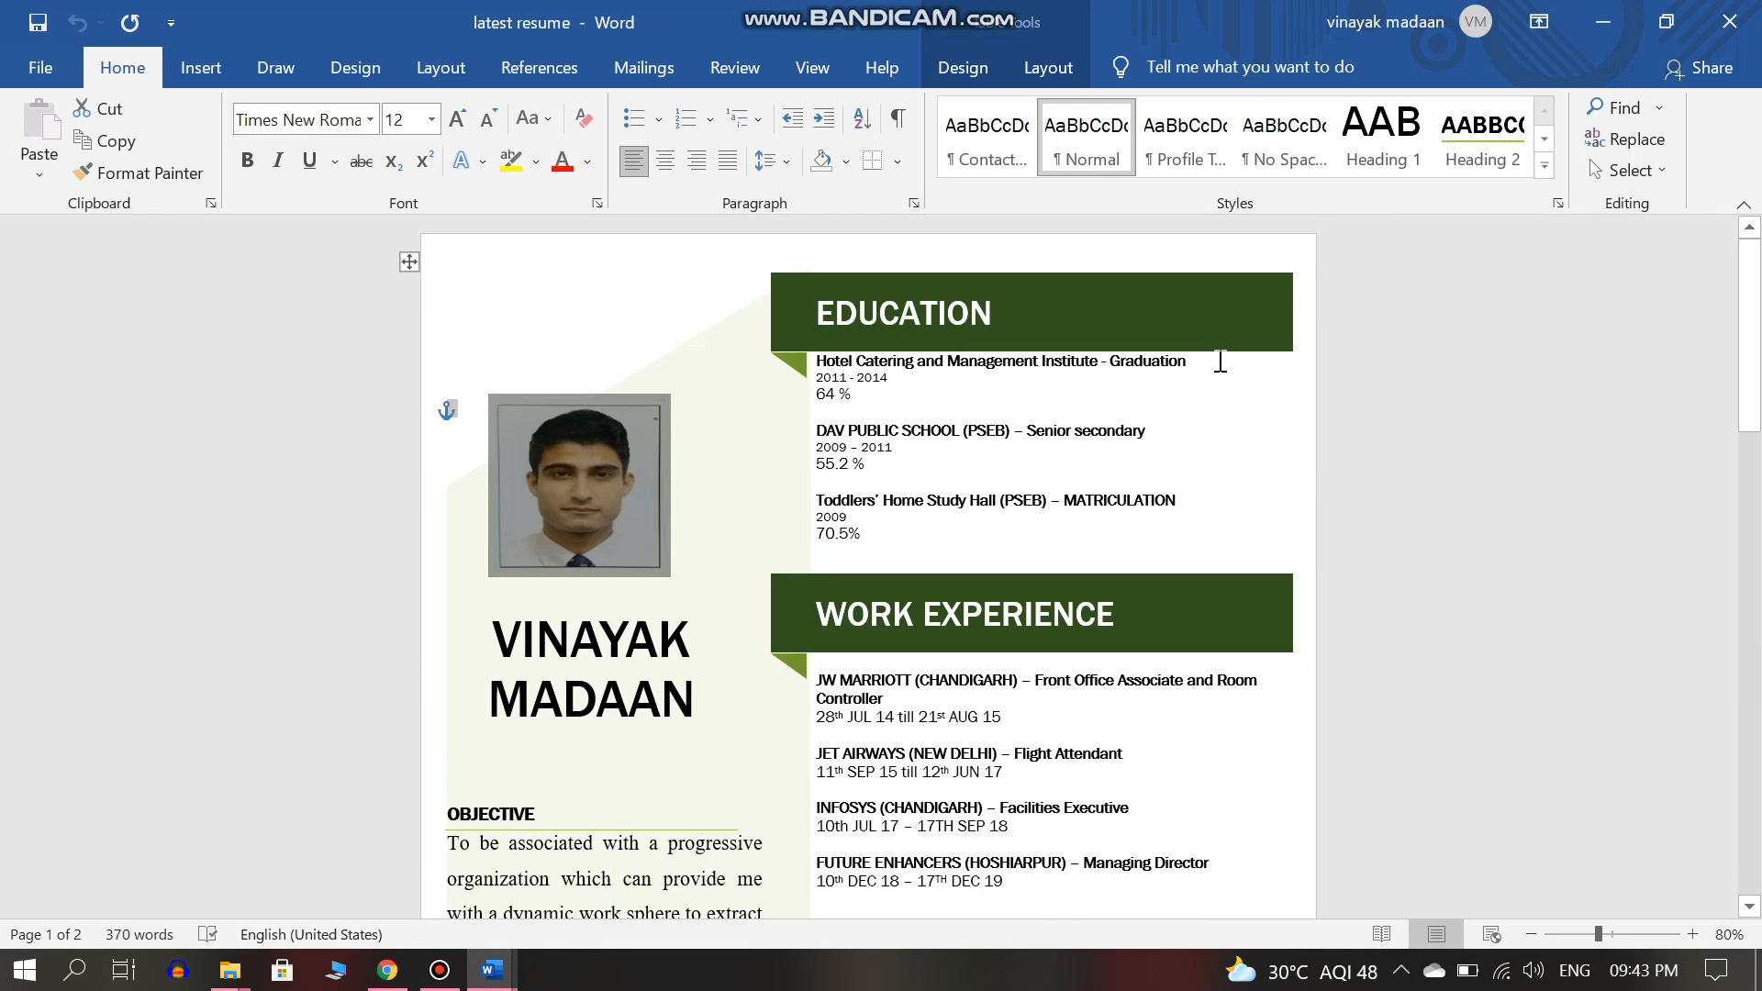
drag(1750, 293, 1757, 721)
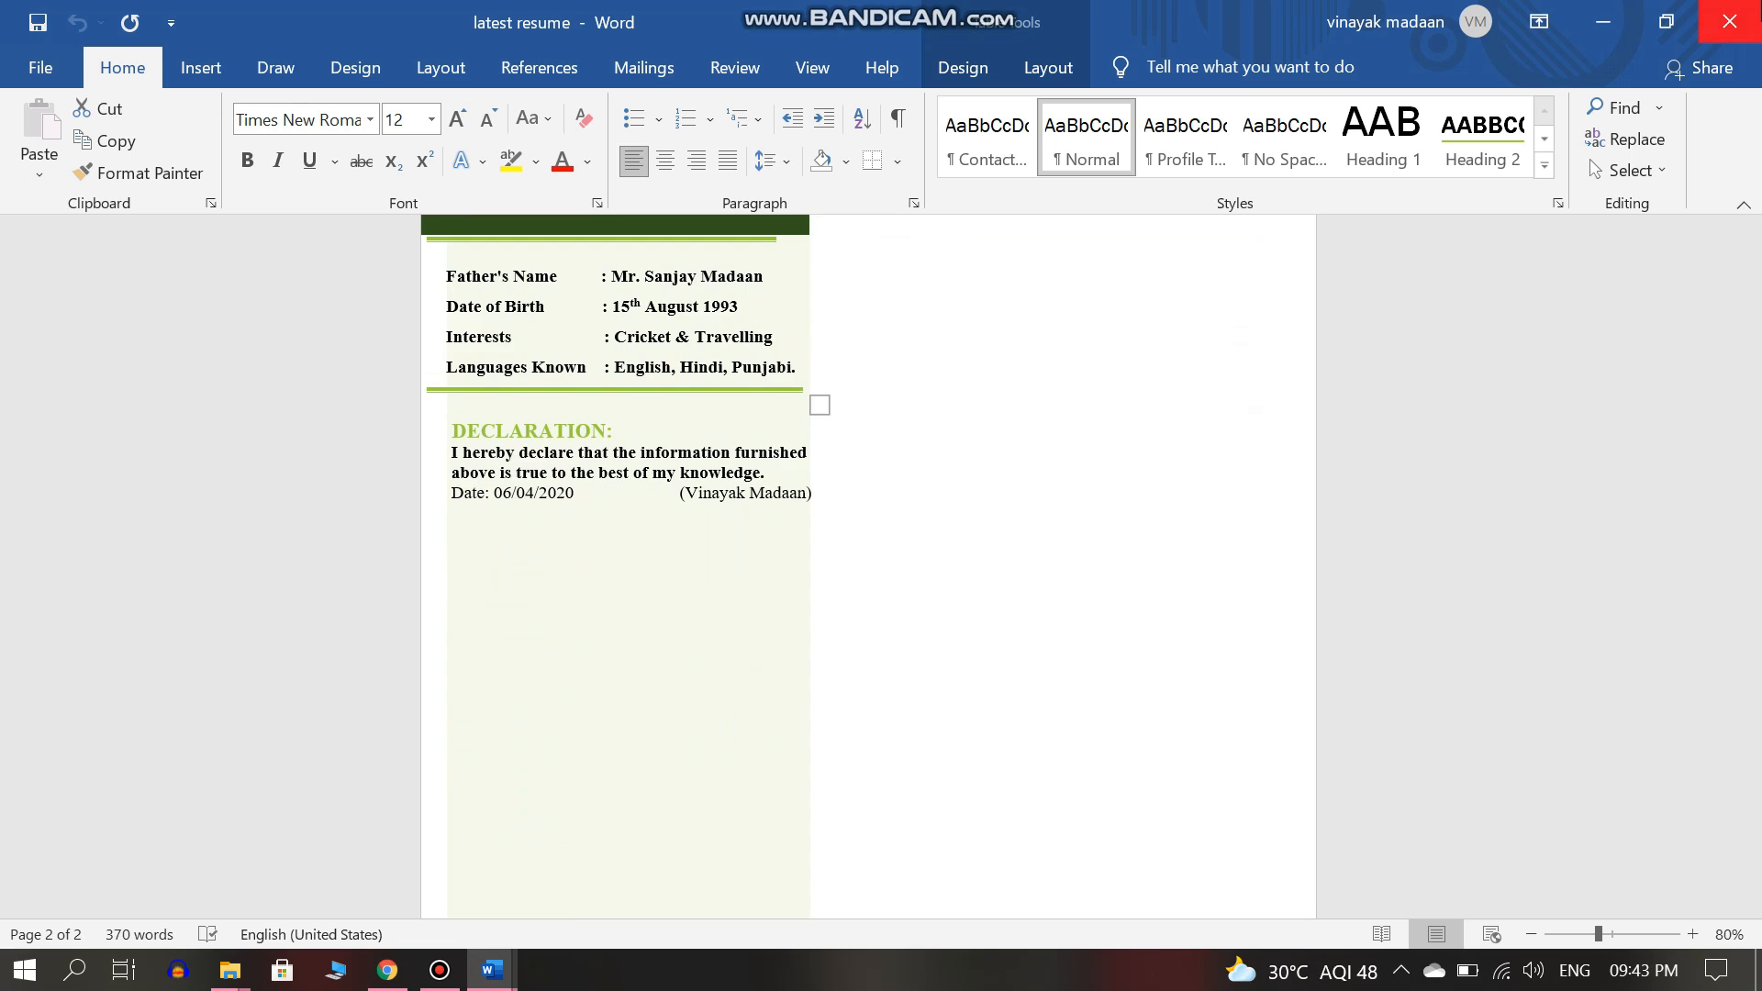